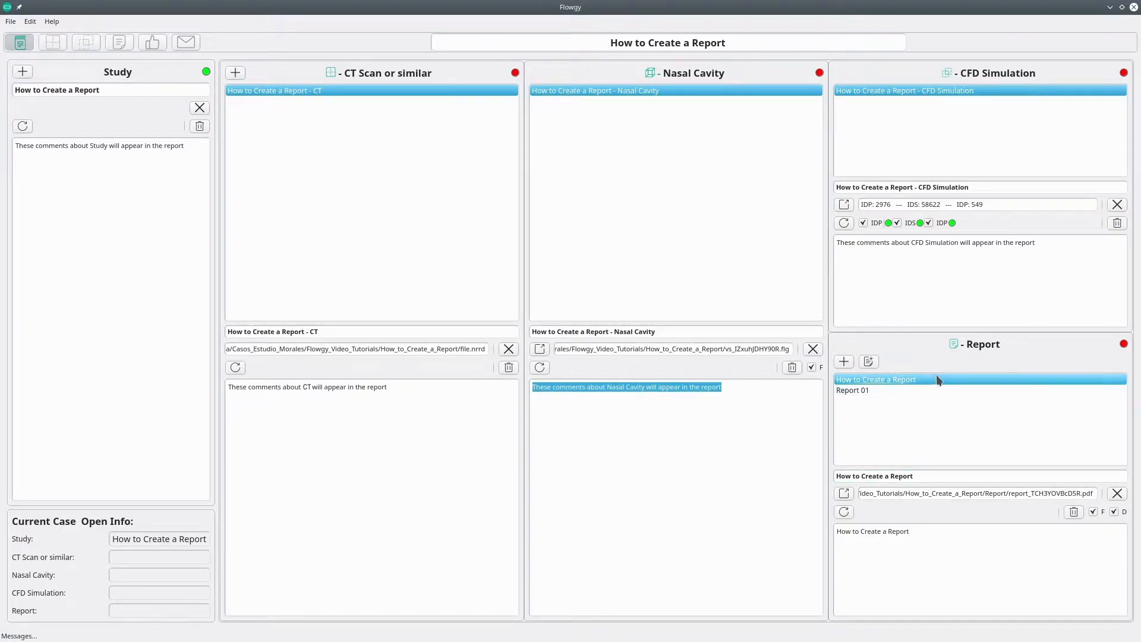
Open the PDF of the "How to Create a Report" report and examine the study name, patient name and date on its cover
click(869, 362)
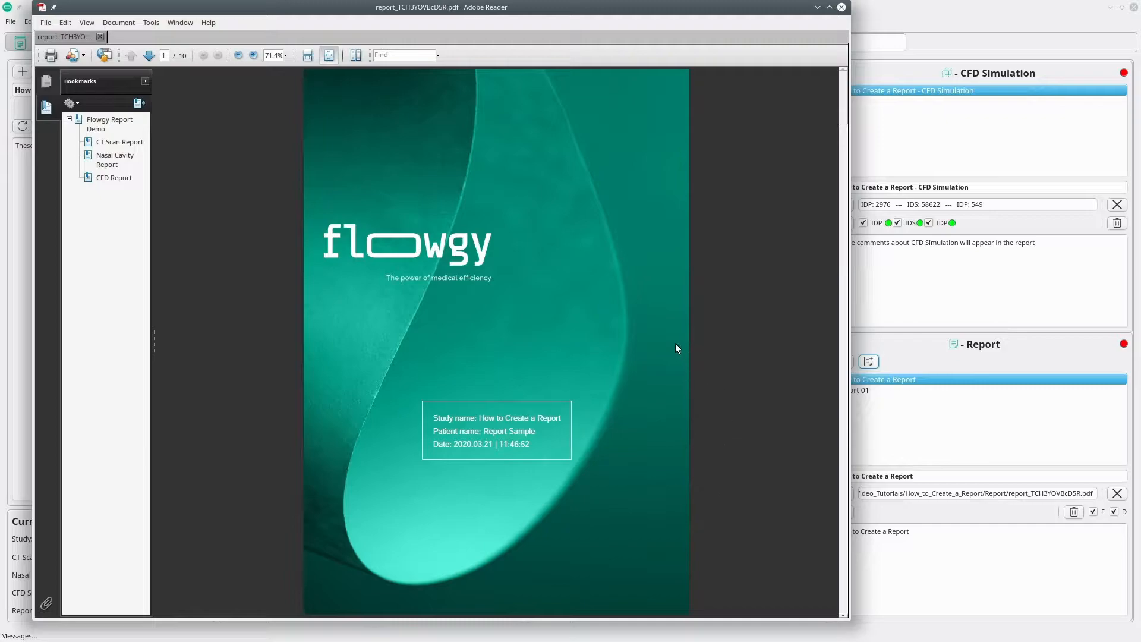
drag(433, 420, 569, 423)
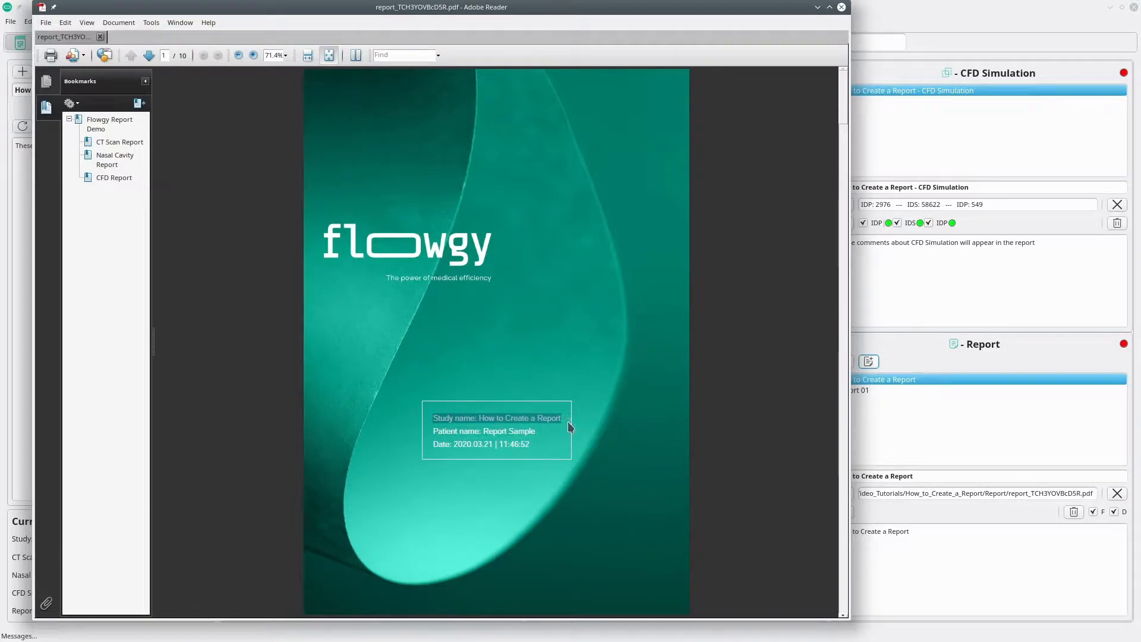
click(436, 432)
drag(435, 432, 547, 438)
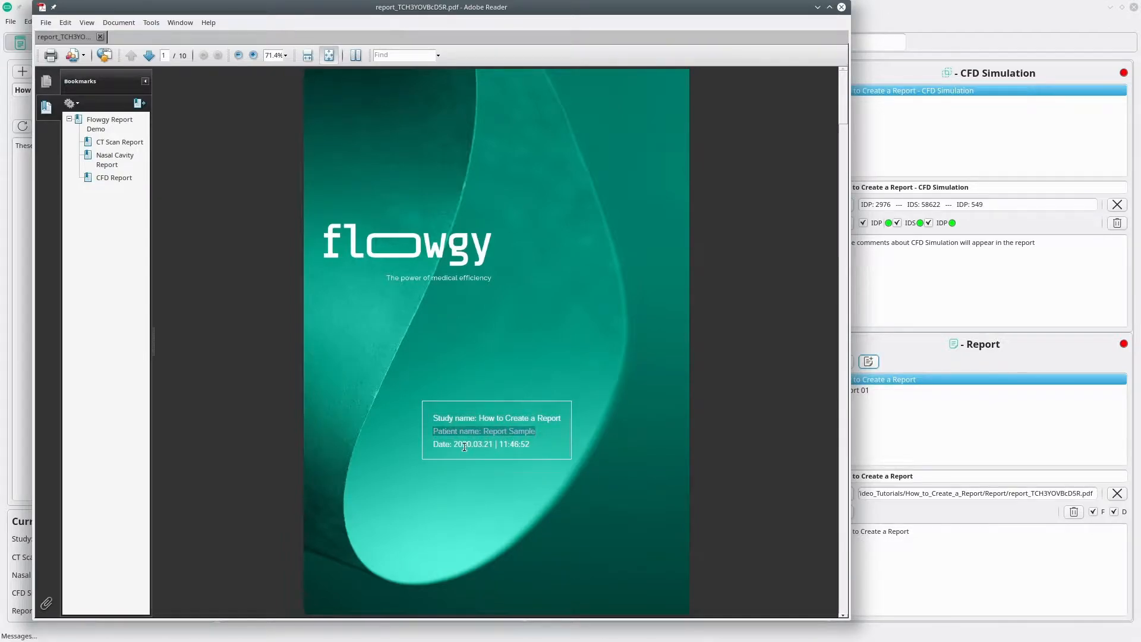
drag(432, 445, 527, 453)
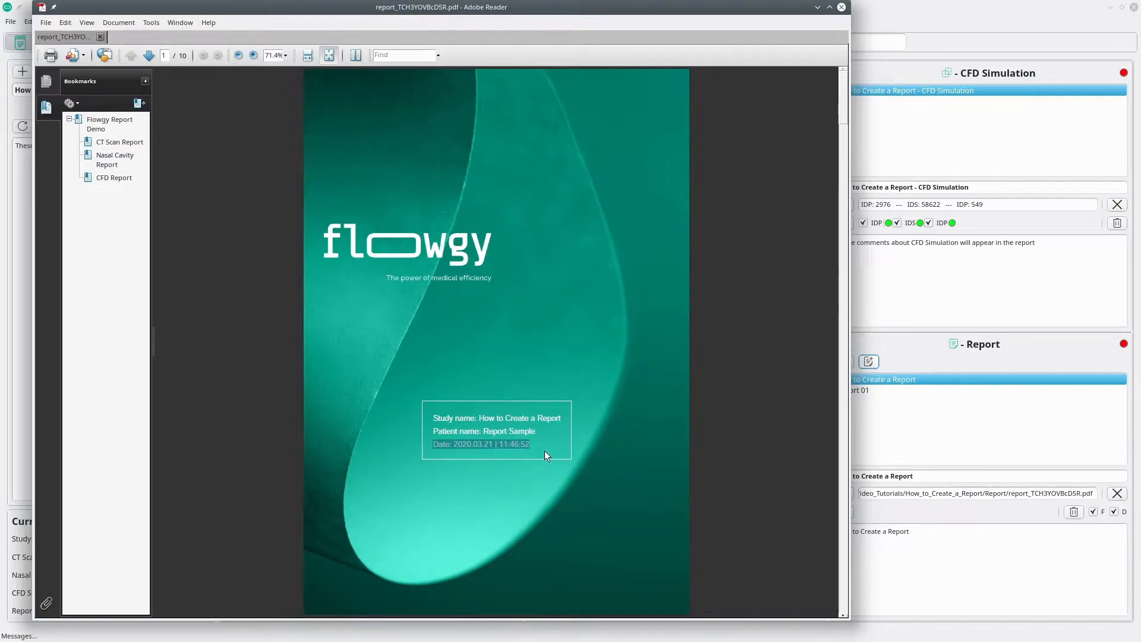
Examine the study comments page and the Info DICOM data on the CT Scan Report page, enlarged to page width
scroll(530, 437, down, 1)
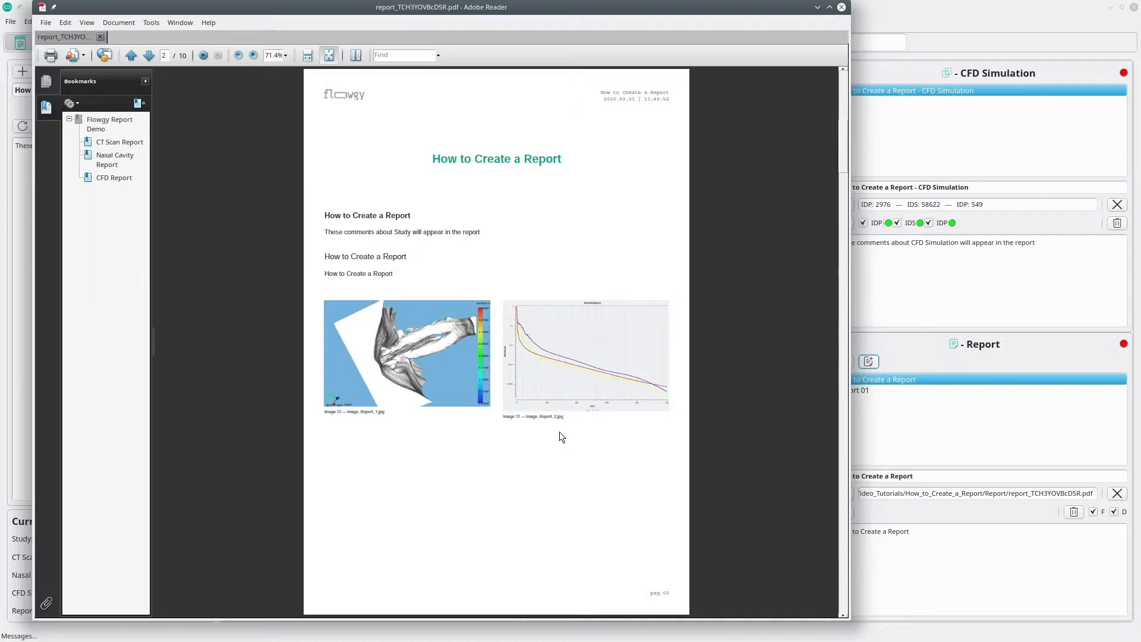
scroll(560, 433, down, 1)
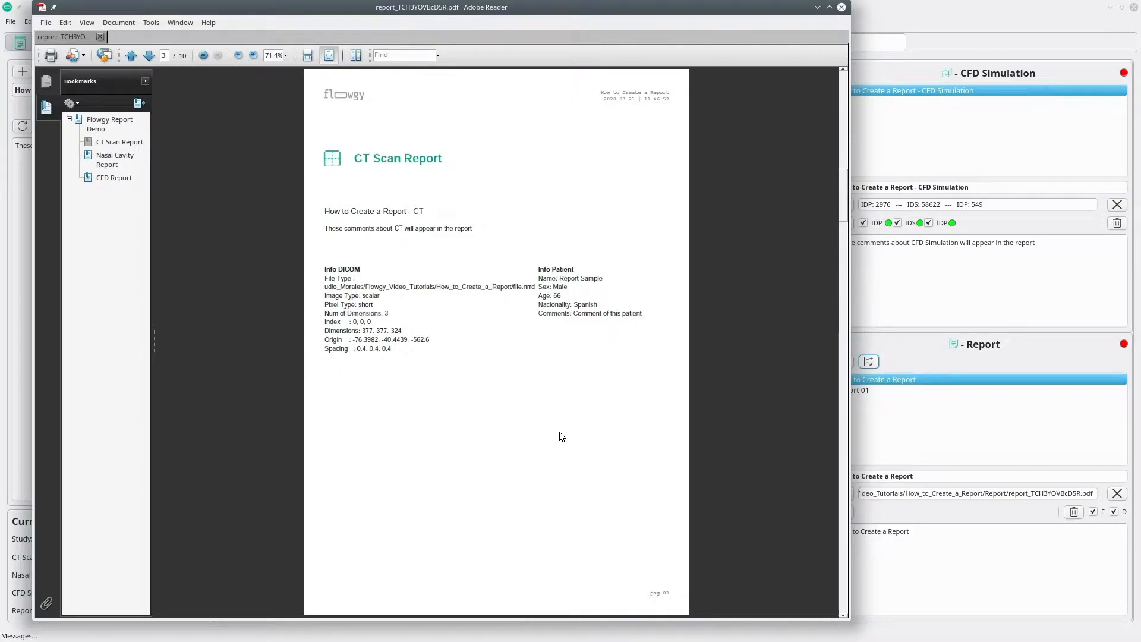
click(308, 54)
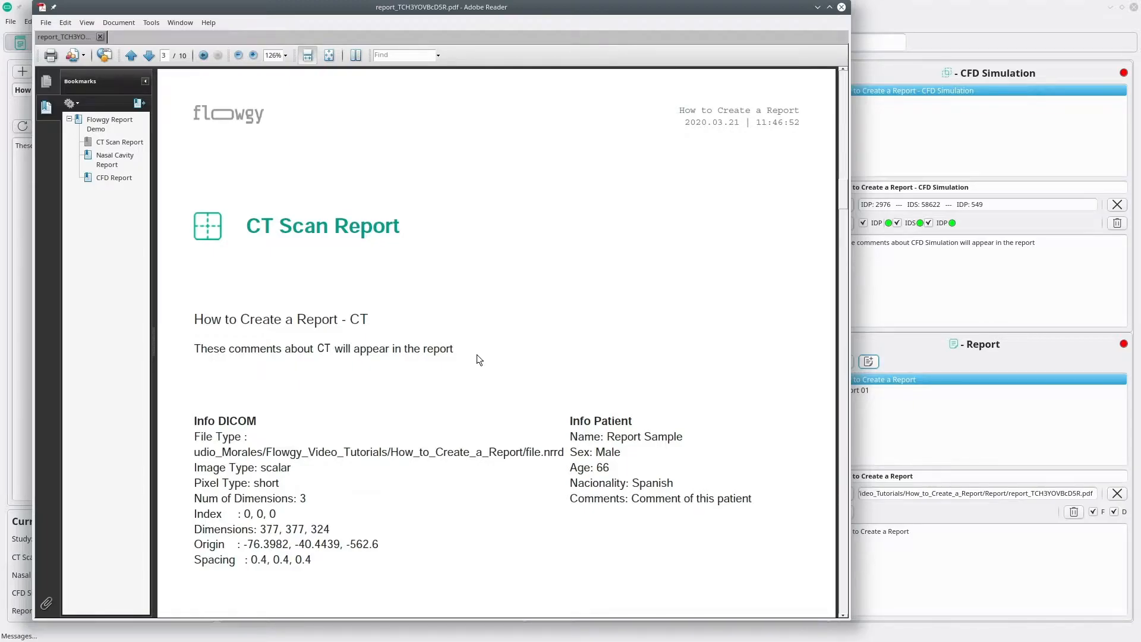
drag(194, 420, 312, 561)
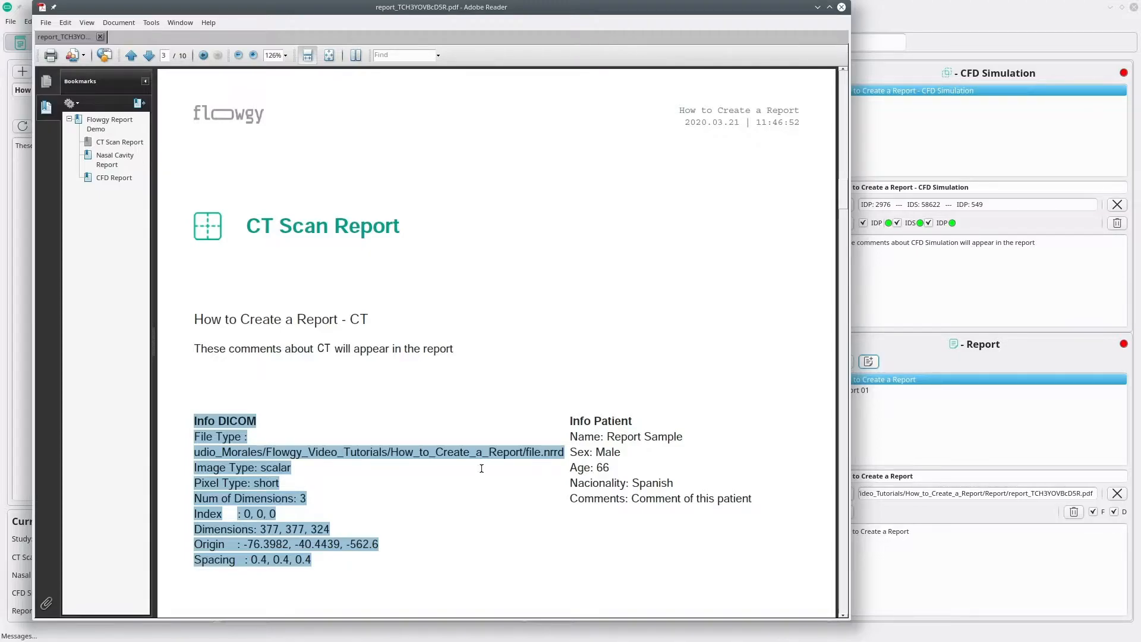
click(386, 259)
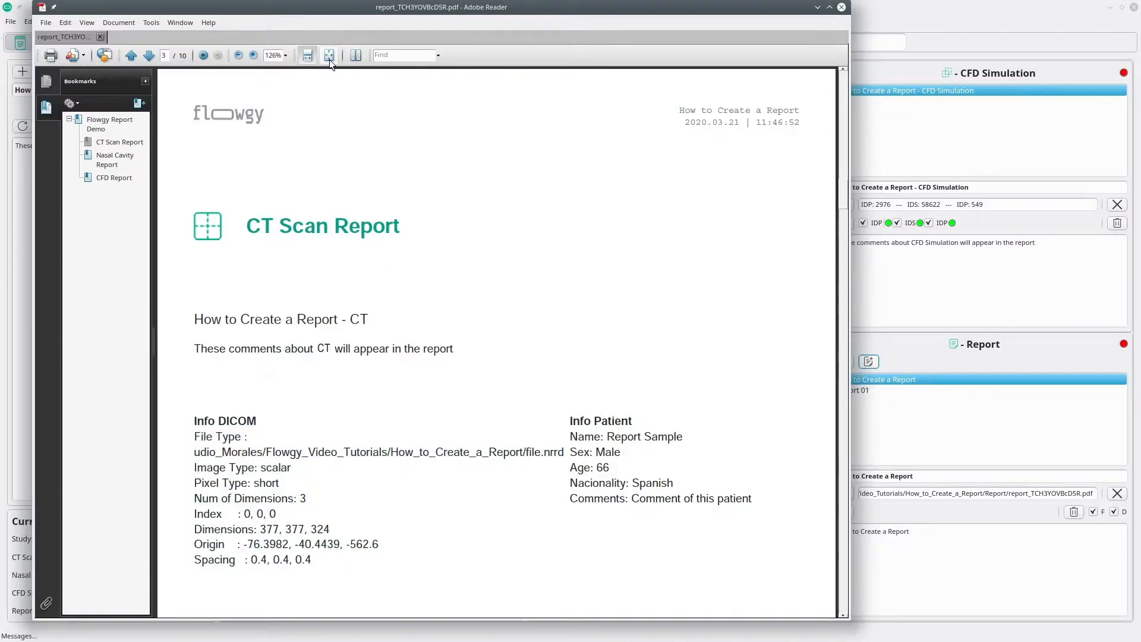
click(329, 59)
Review the CT and nasal cavity image pages and the mesh, solver and solution data of the CFD Report
scroll(460, 269, down, 1)
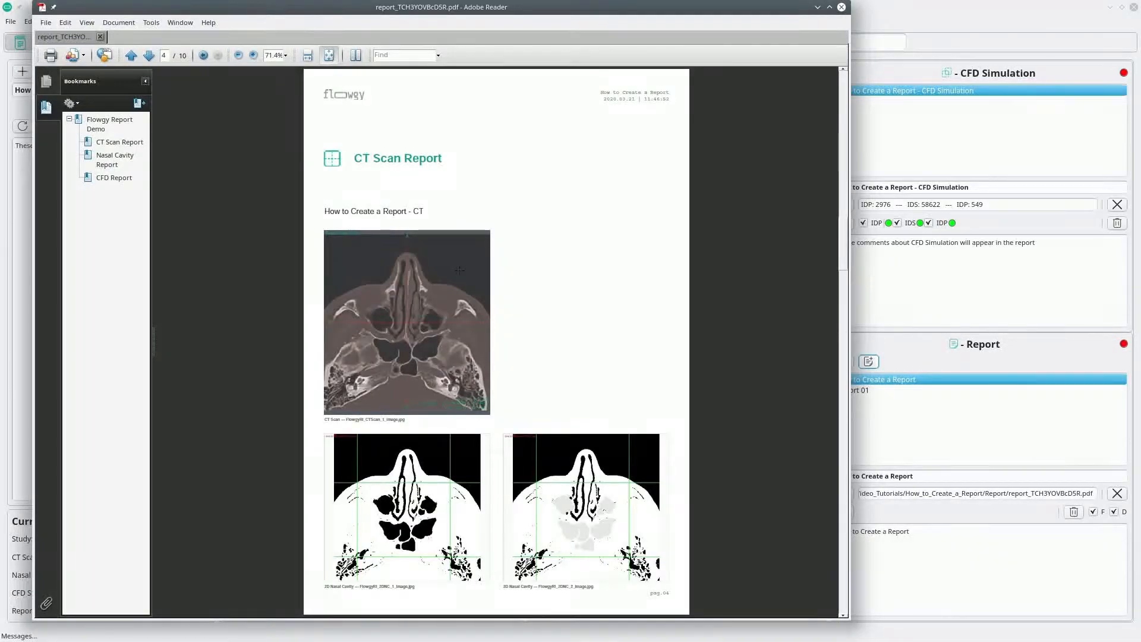
scroll(460, 270, down, 1)
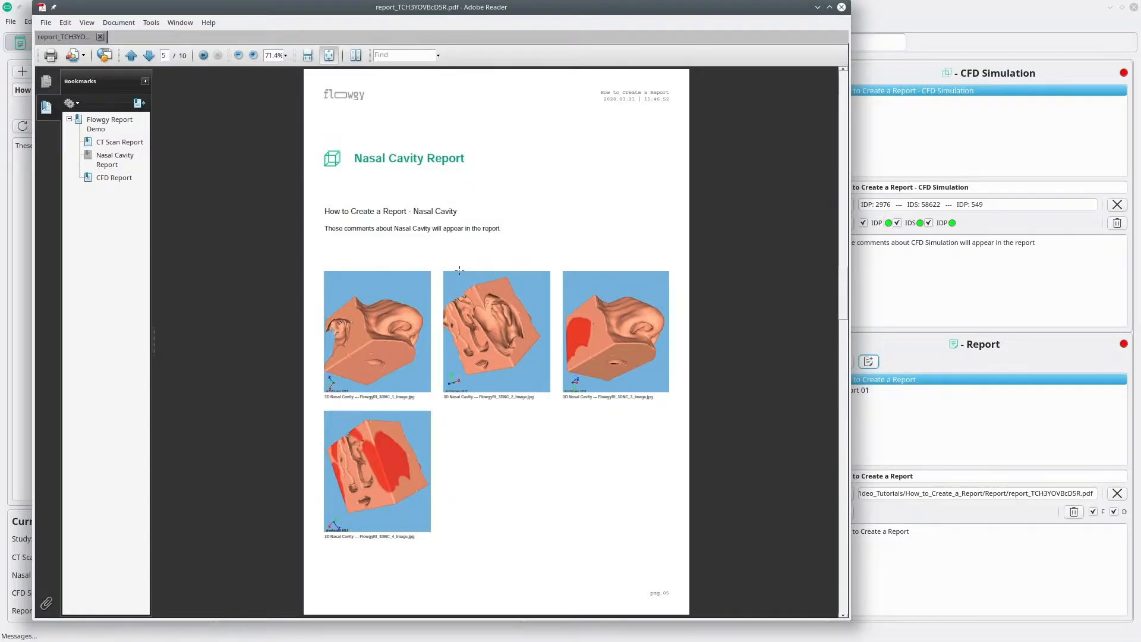
scroll(460, 271, down, 1)
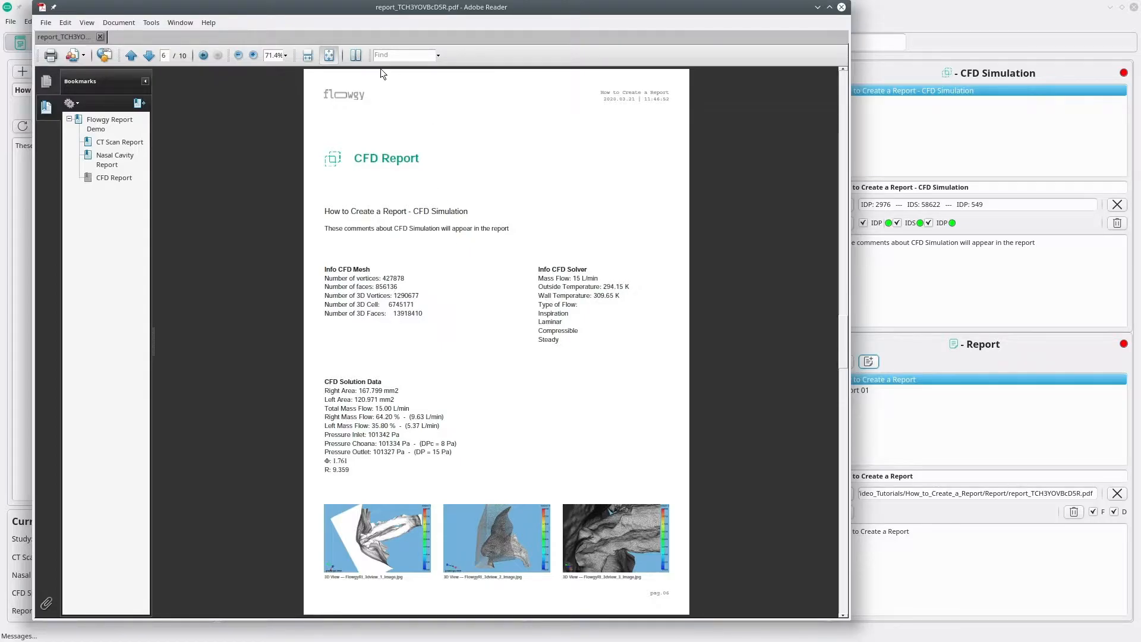
click(308, 55)
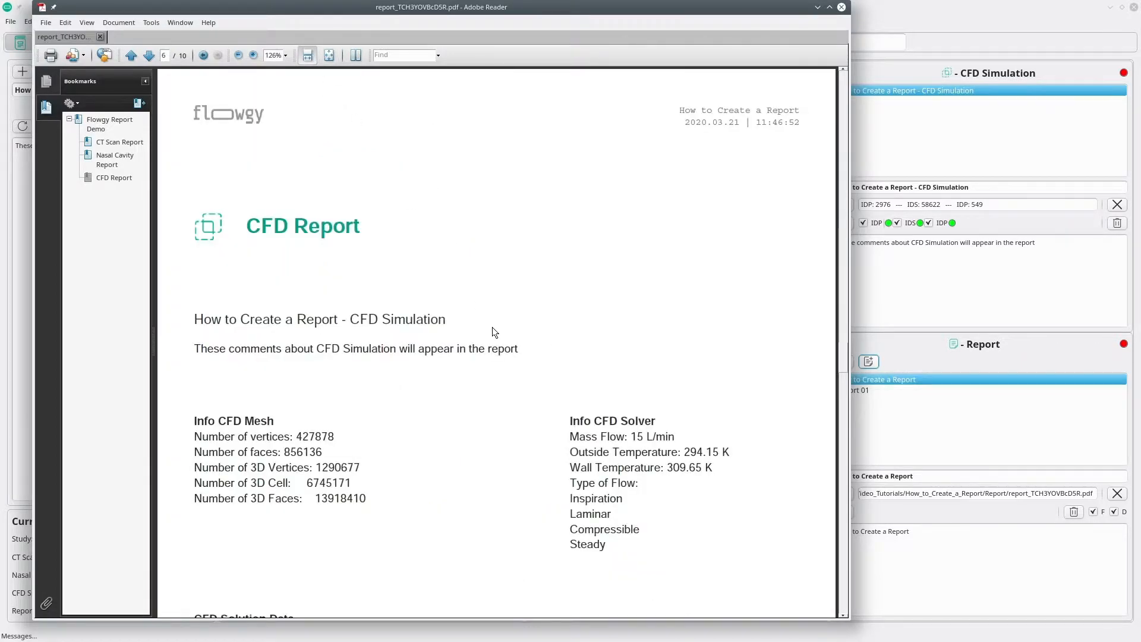
scroll(492, 332, down, 3)
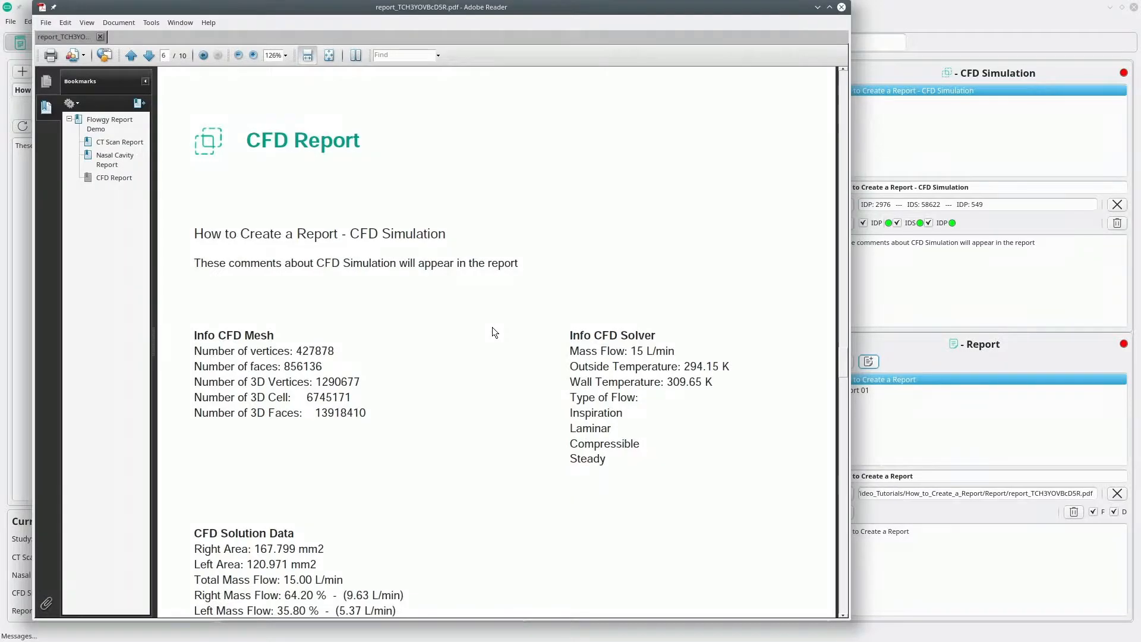
scroll(492, 331, down, 5)
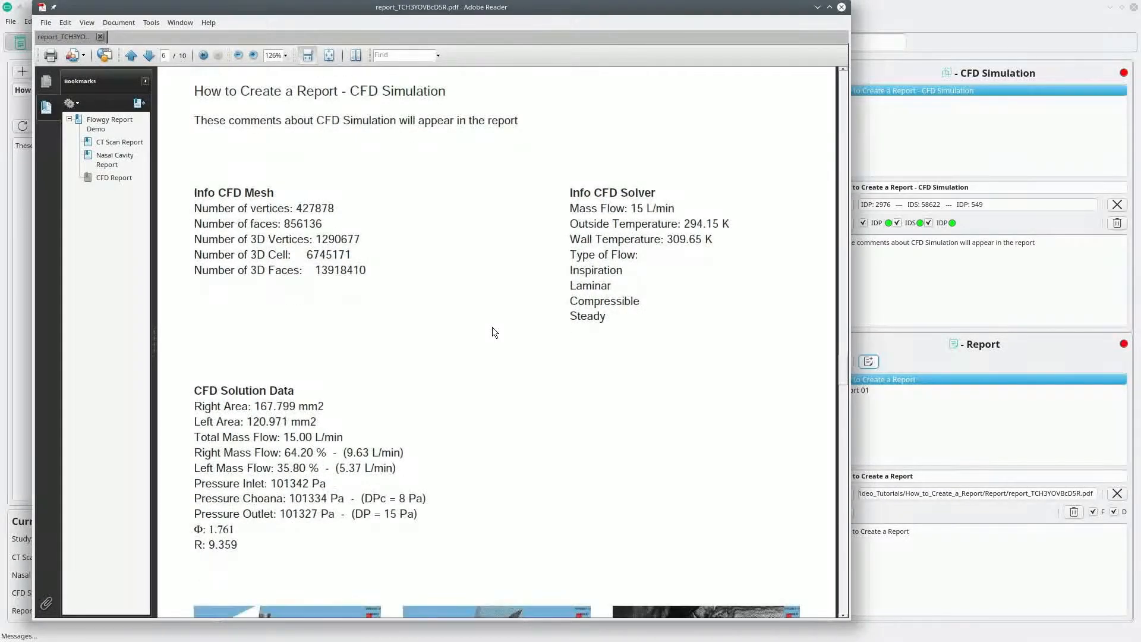
click(329, 56)
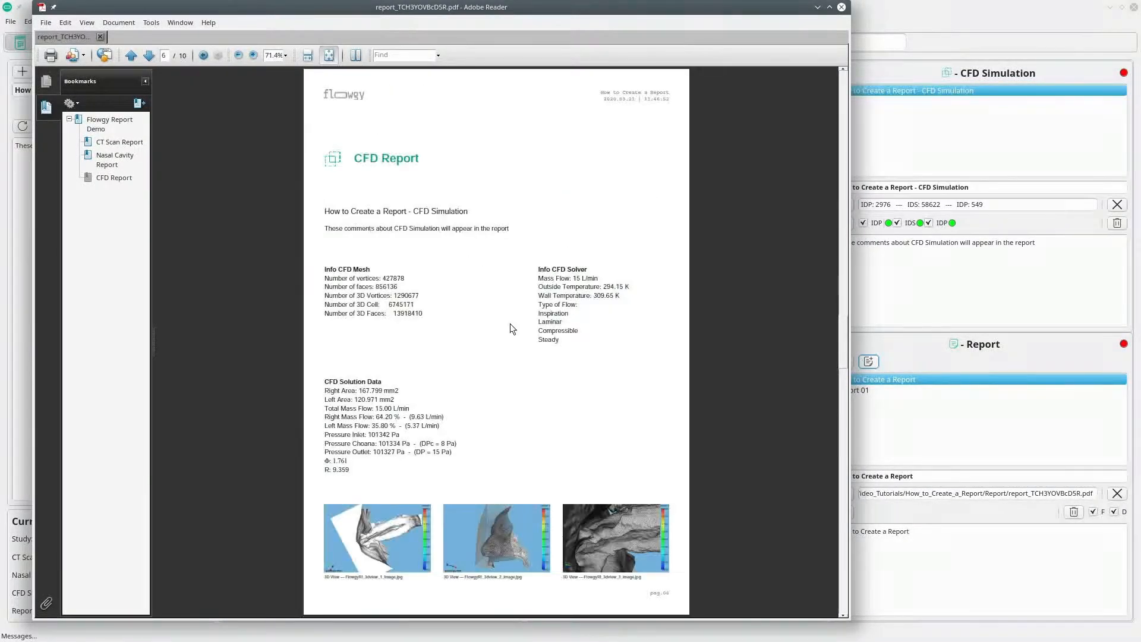
Look through the remaining report pages up to the back cover, return to the front cover and close the PDF
scroll(509, 323, down, 3)
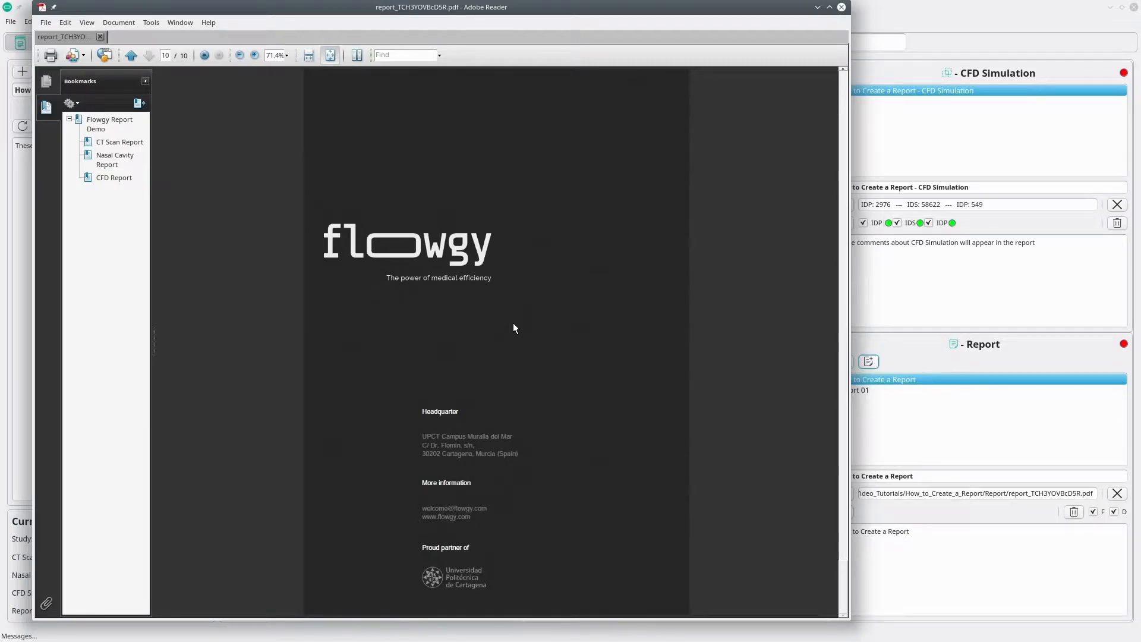
scroll(514, 328, up, 3)
scroll(513, 324, up, 6)
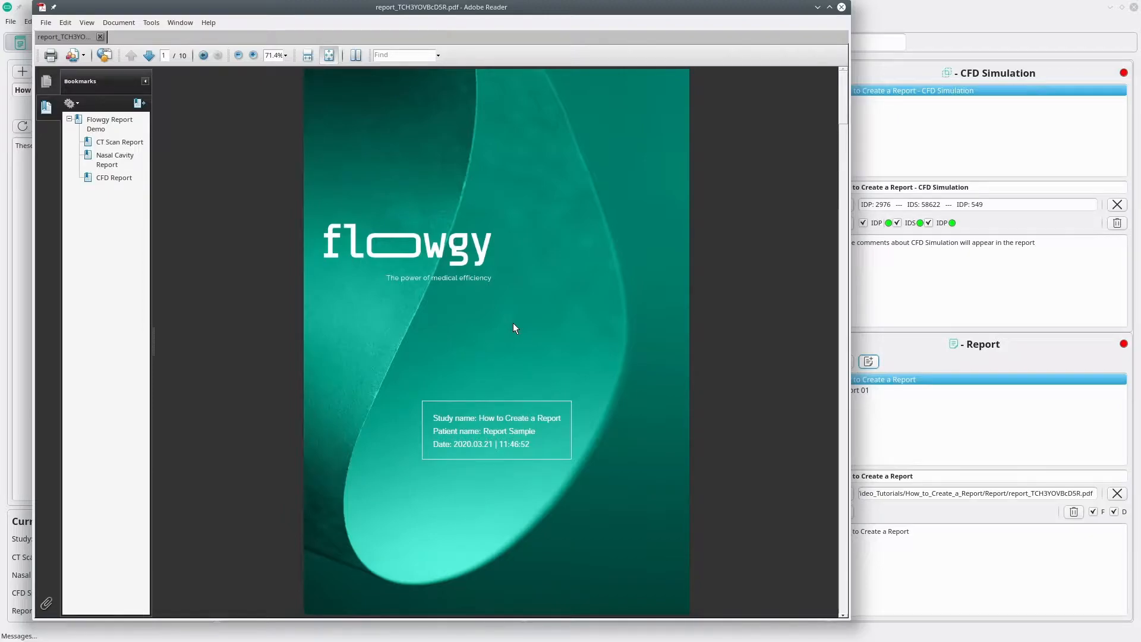
click(842, 8)
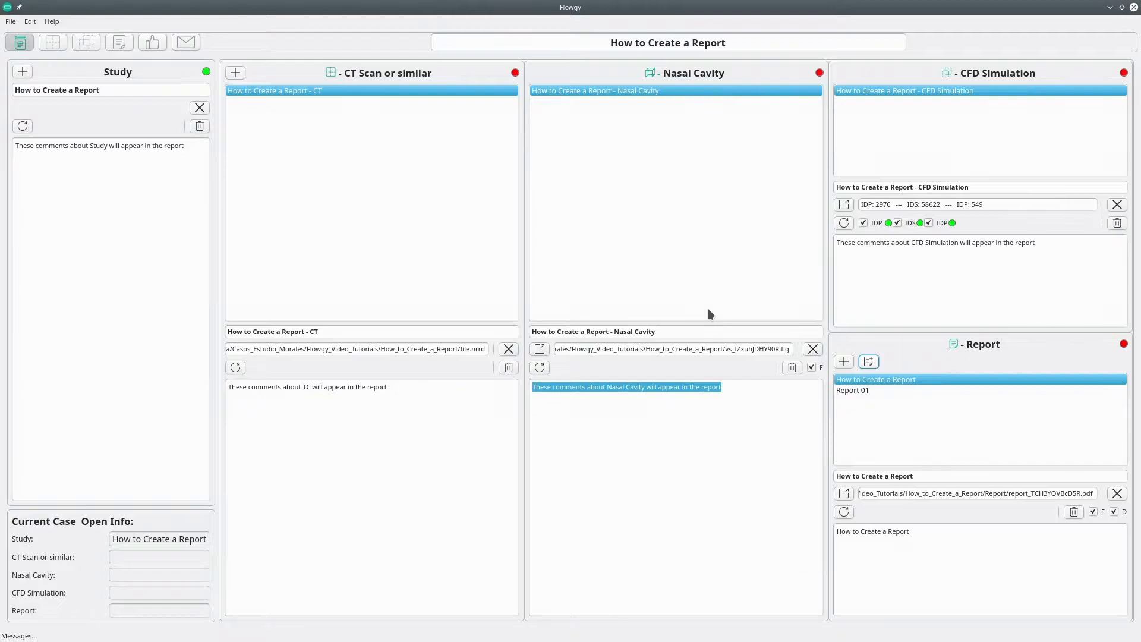
Create a new report named "My first Report" with the comment "Let's learn how to cretae a report from the beginning to the end"
click(845, 362)
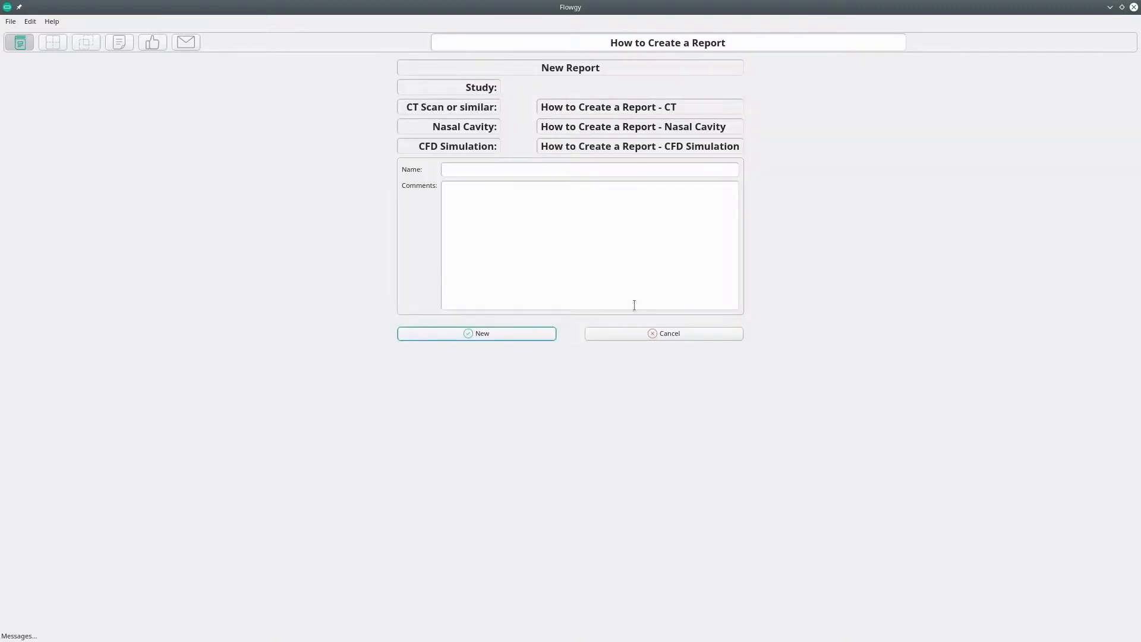
click(501, 170)
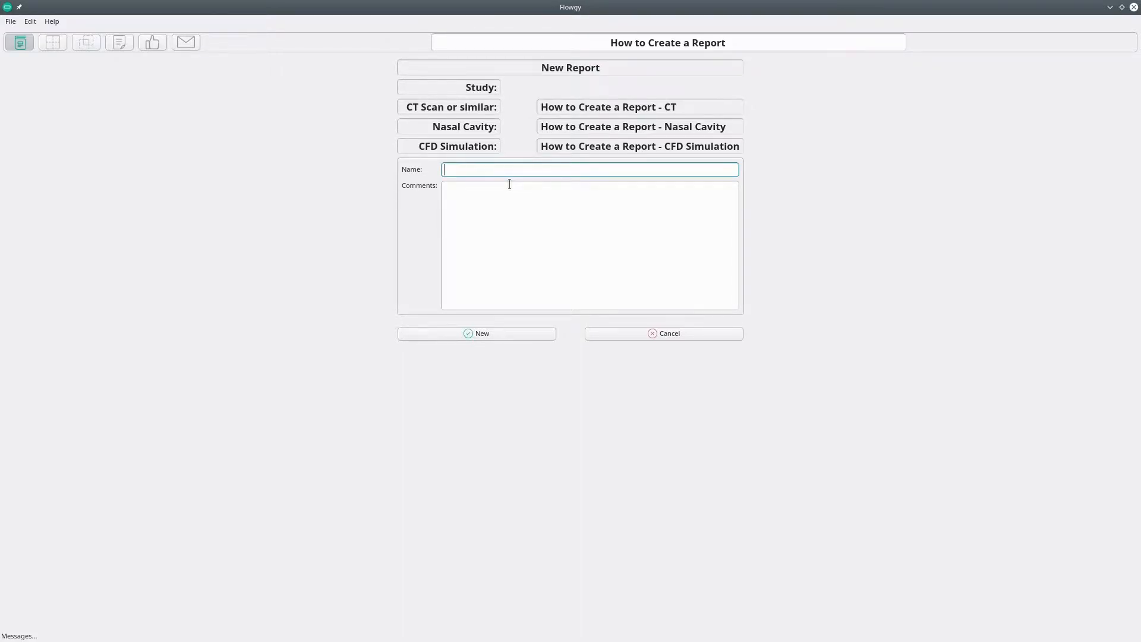
text(My first Report)
click(509, 184)
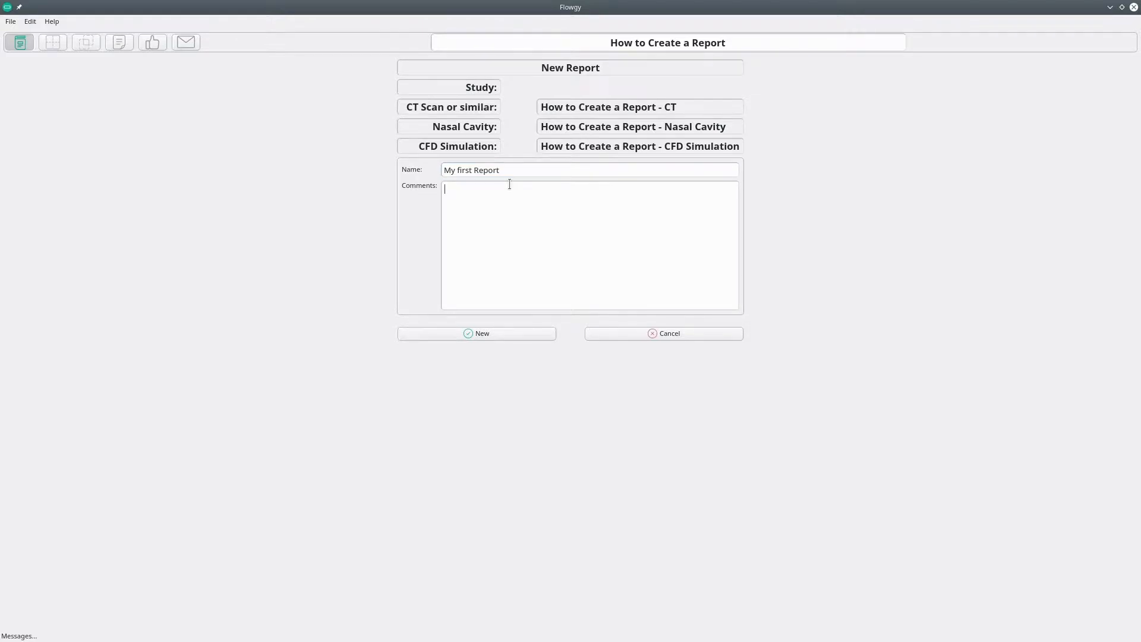
text(Let's learn how to cretae a report from the beginning to the end)
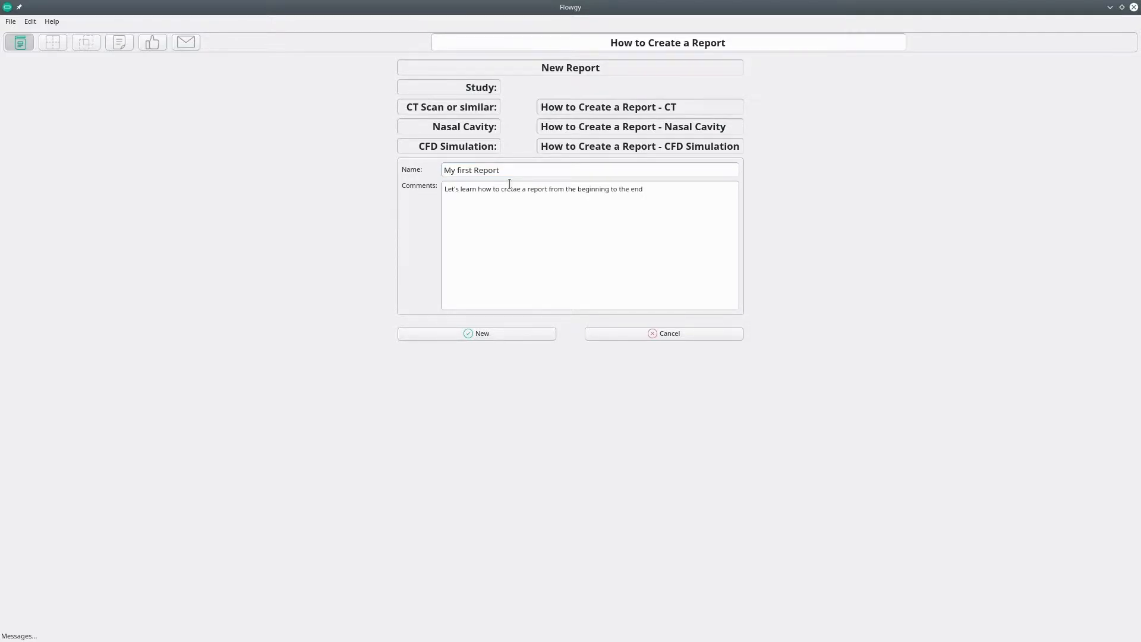
click(480, 334)
click(573, 338)
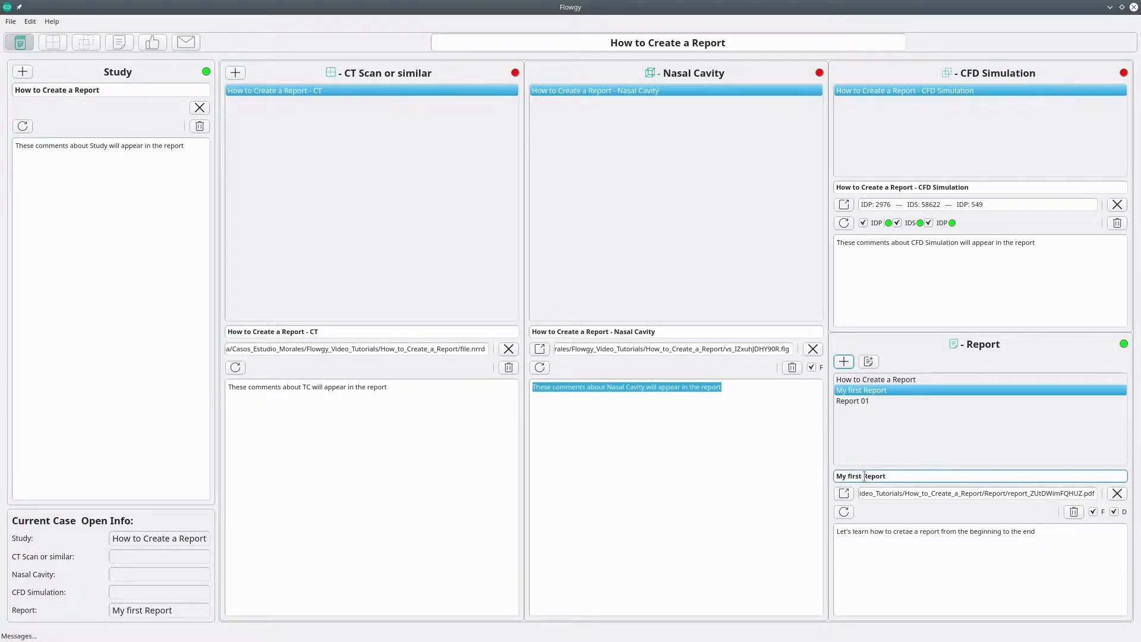
Open "My first Report" and the "How to Create a Report - Nasal Cavity" case
click(844, 493)
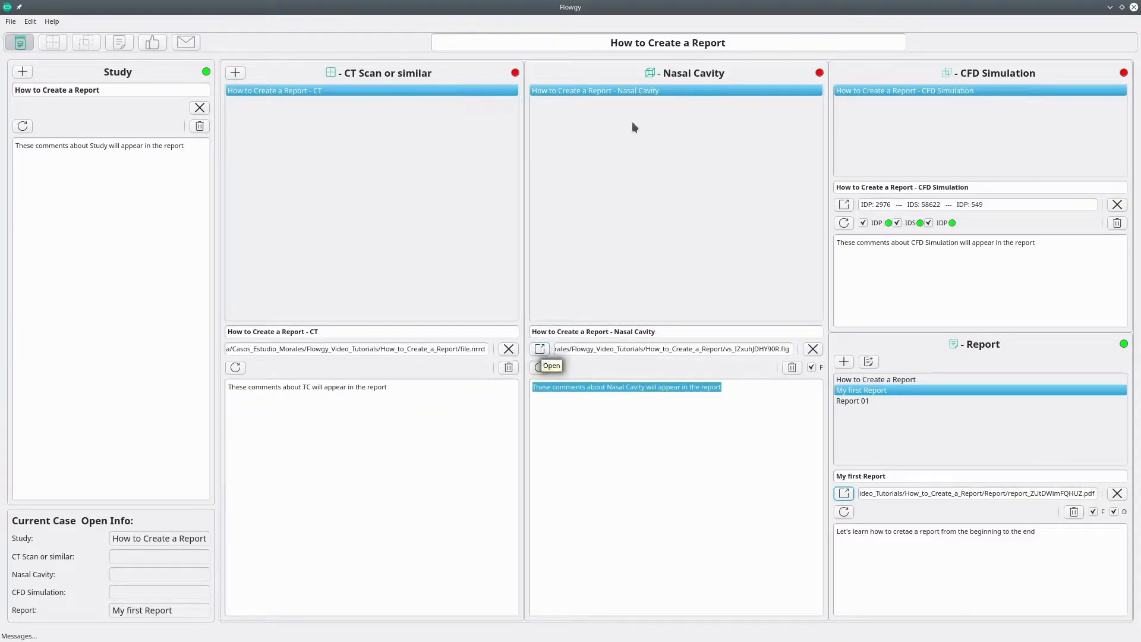
click(538, 354)
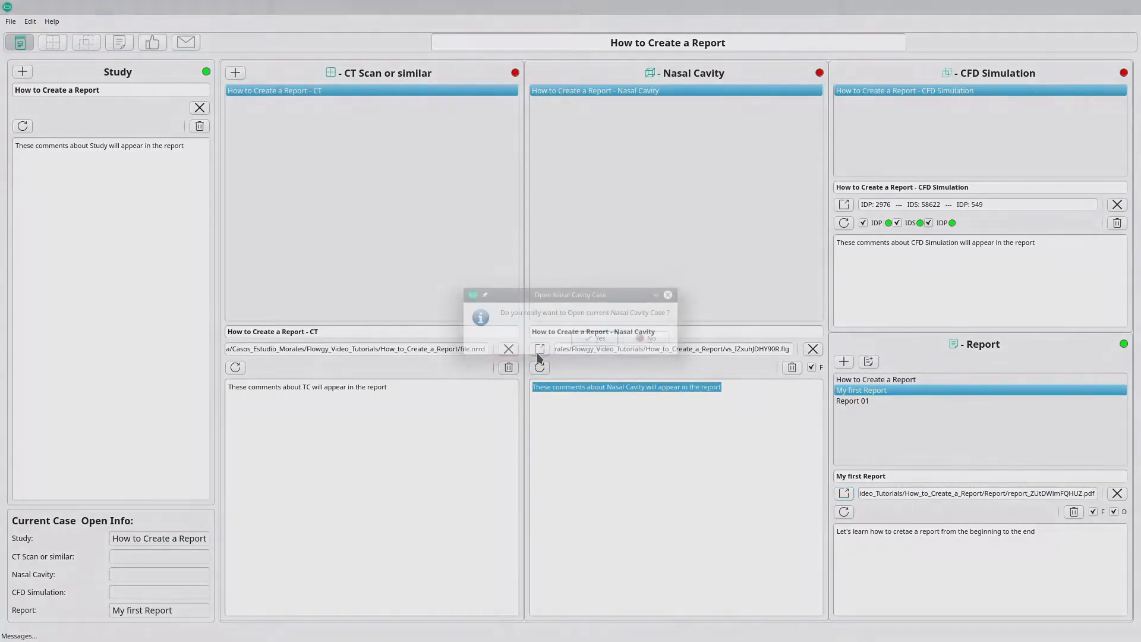
click(597, 339)
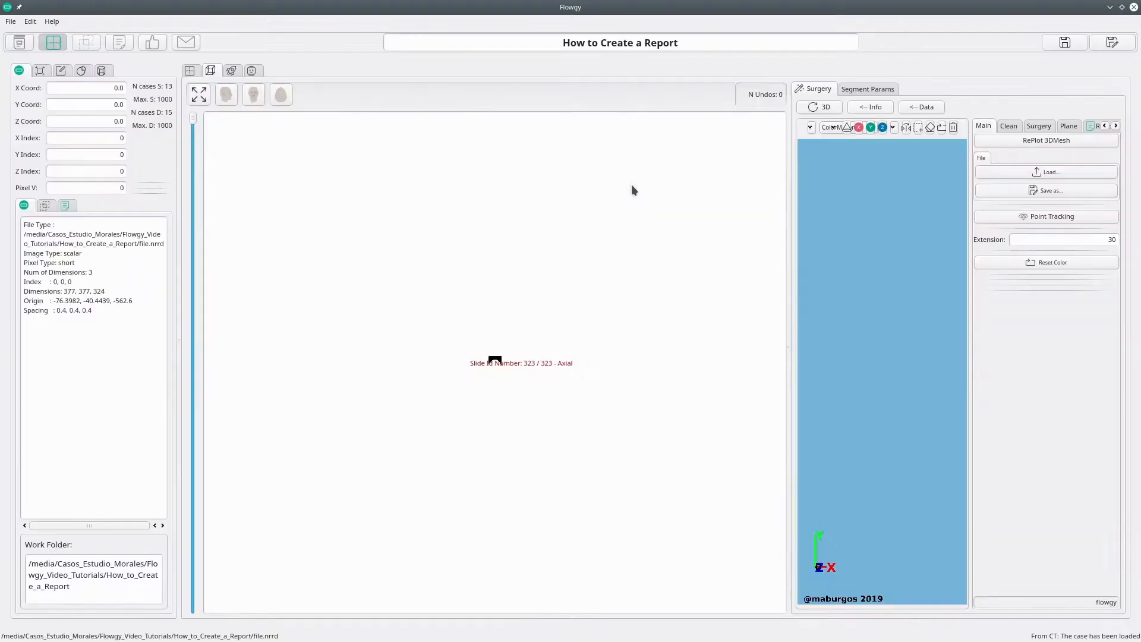
Fit the axial segmentation image to its view, browse it to slice 271 and switch to the CT views
click(199, 95)
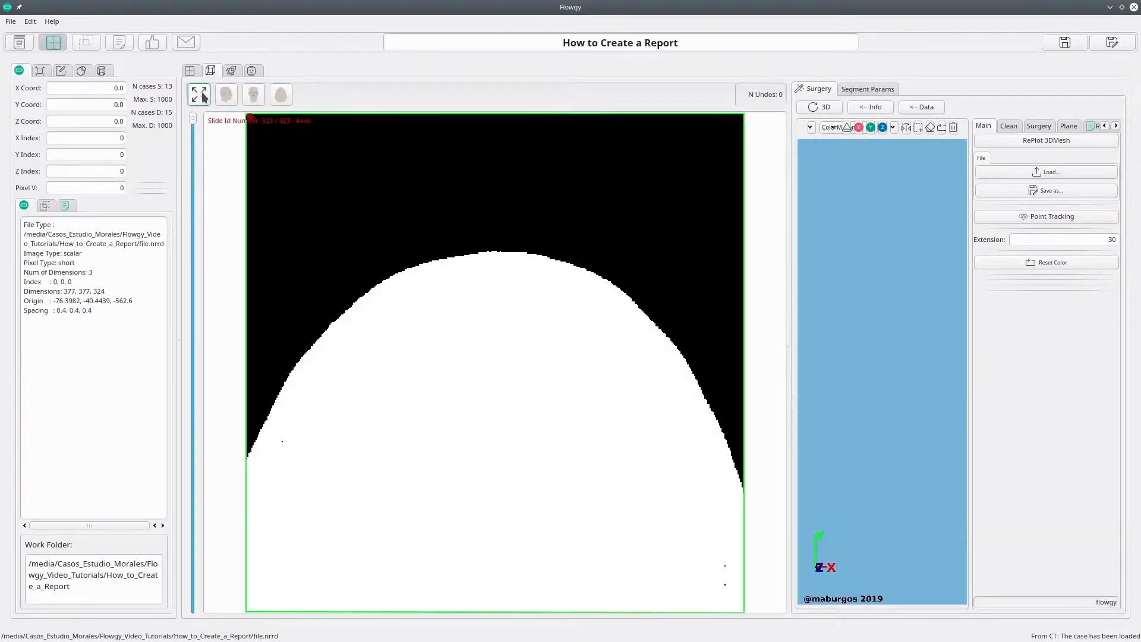
drag(190, 116, 183, 196)
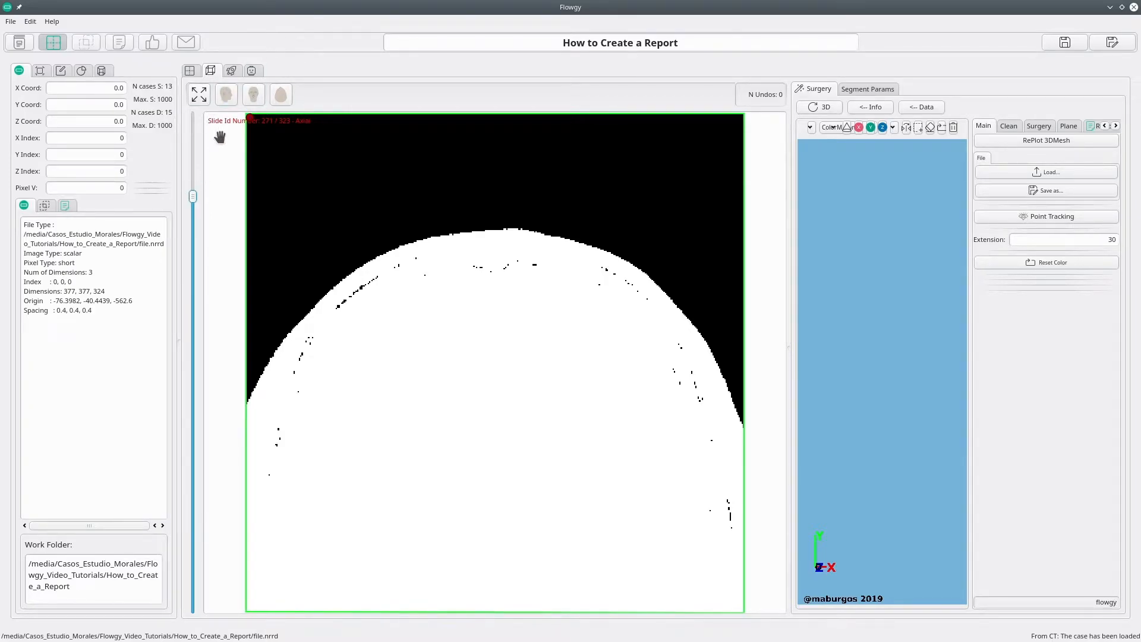
click(190, 71)
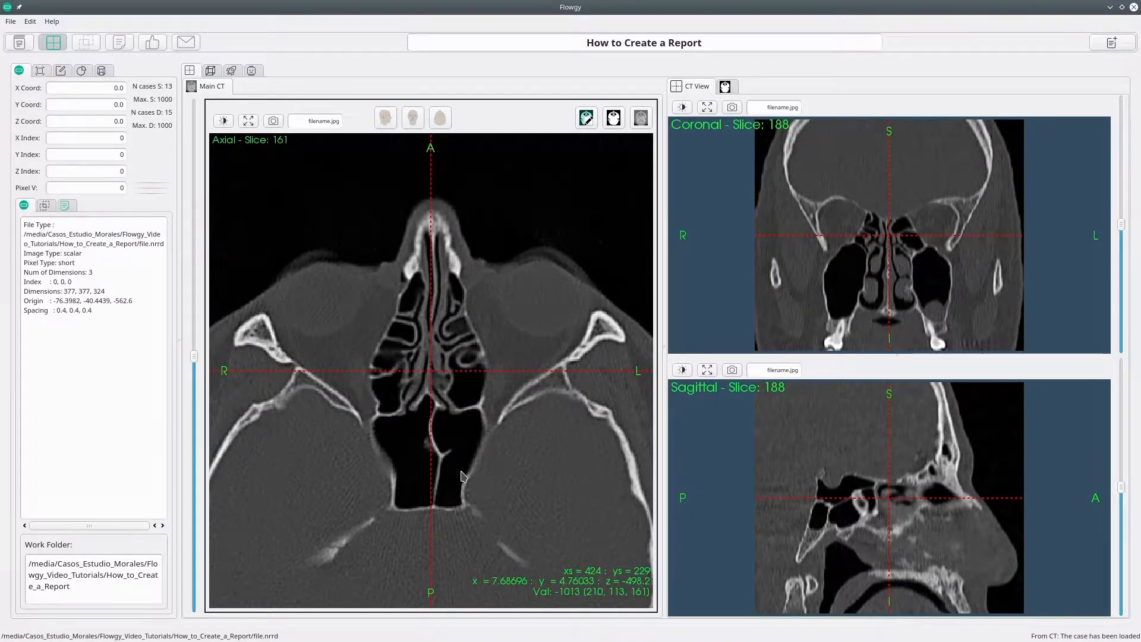
Show the report image list and display the coronal slice in the main CT view, centred and enlarged
click(69, 208)
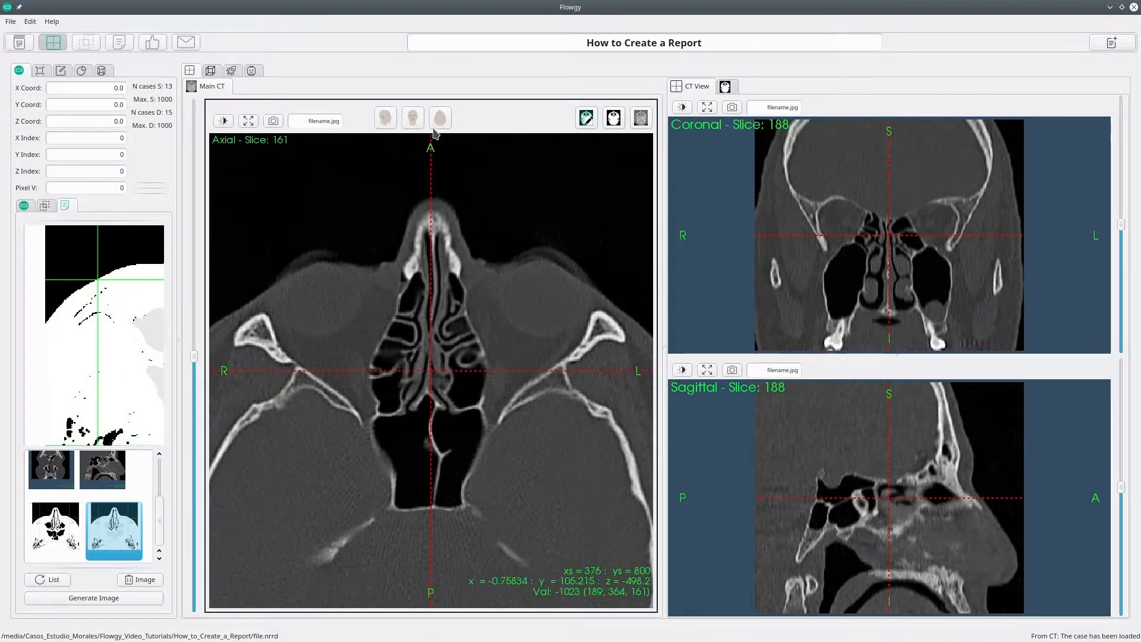
click(412, 118)
drag(450, 539, 479, 305)
scroll(482, 345, up, 4)
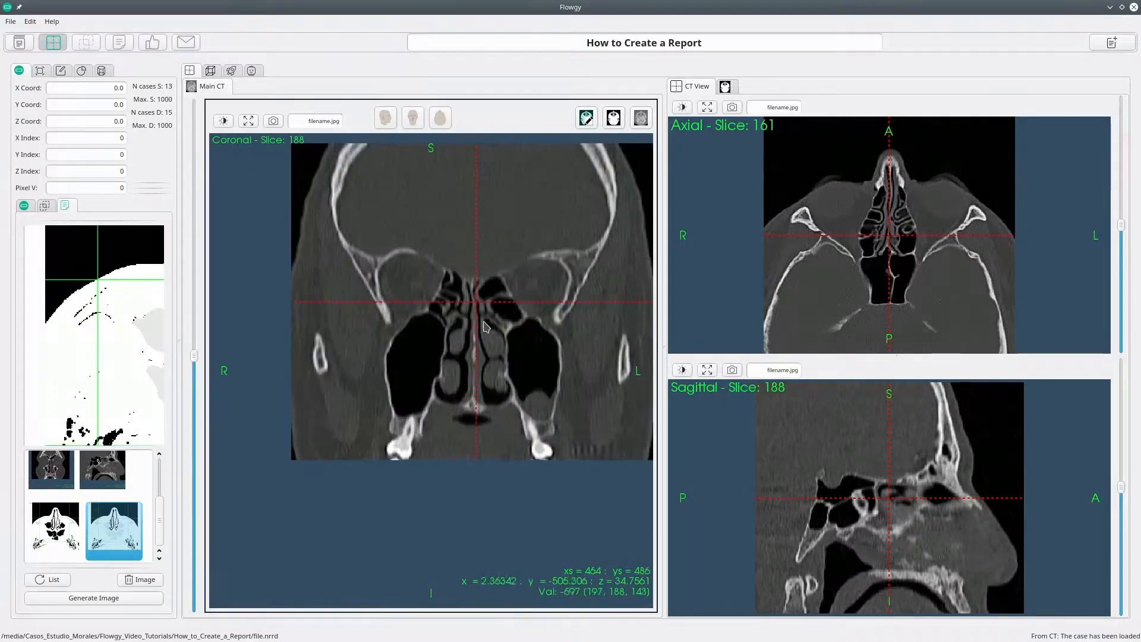
Display the sagittal slice in the main CT view, enlarged and centred
click(385, 118)
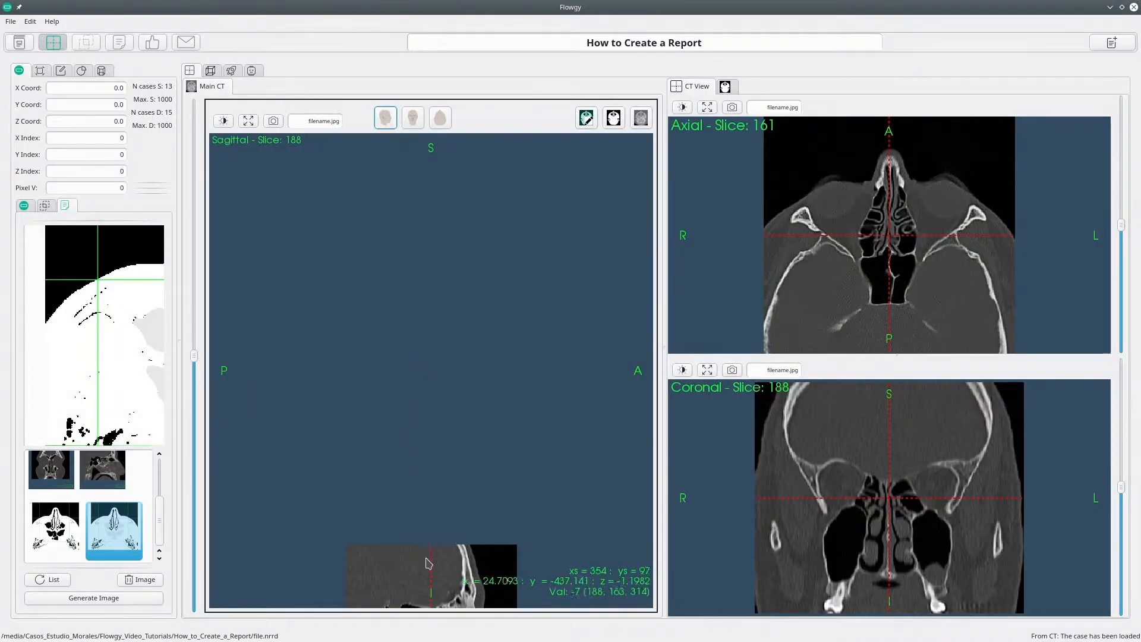
drag(428, 561, 484, 298)
scroll(339, 404, up, 4)
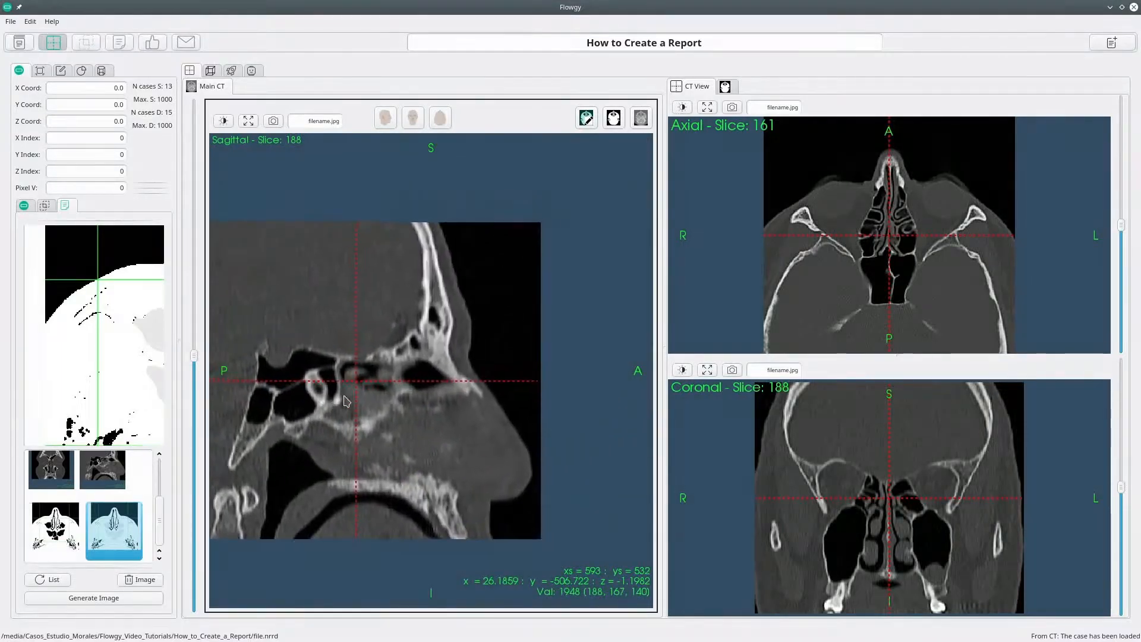
drag(339, 404, 400, 372)
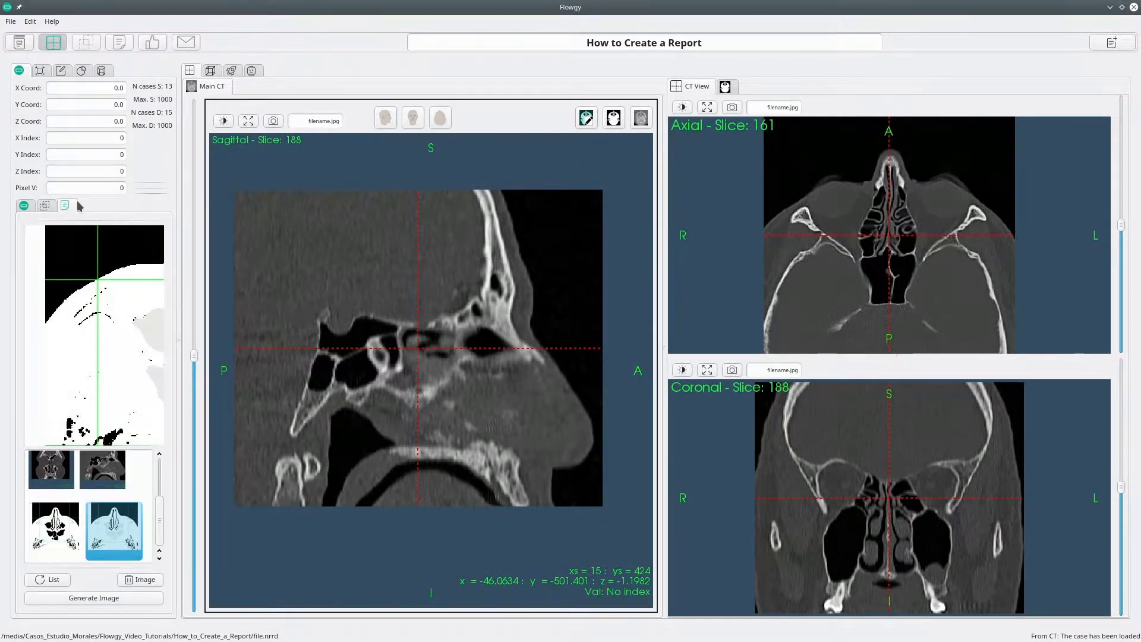
Open the report section and list the report images in the CT Scan category
click(119, 51)
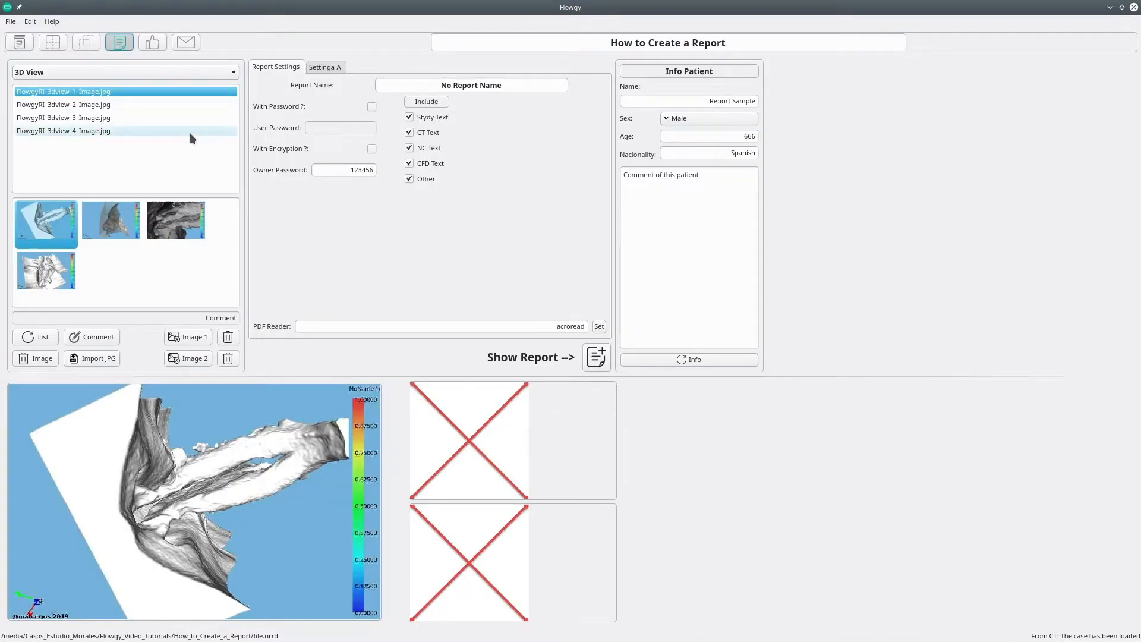
click(143, 74)
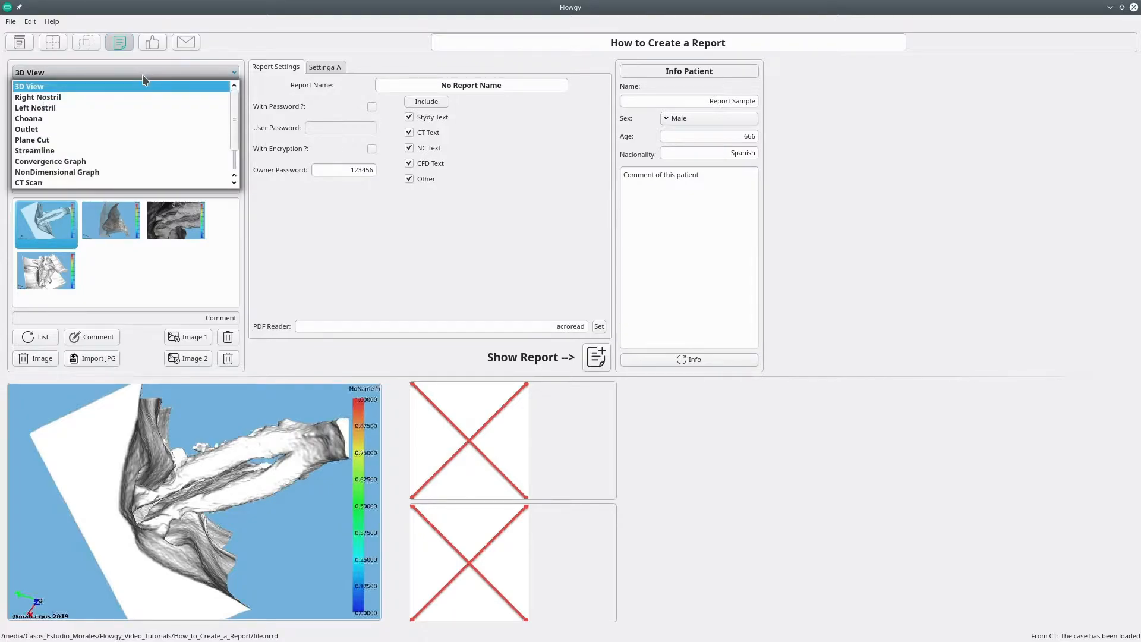
click(127, 183)
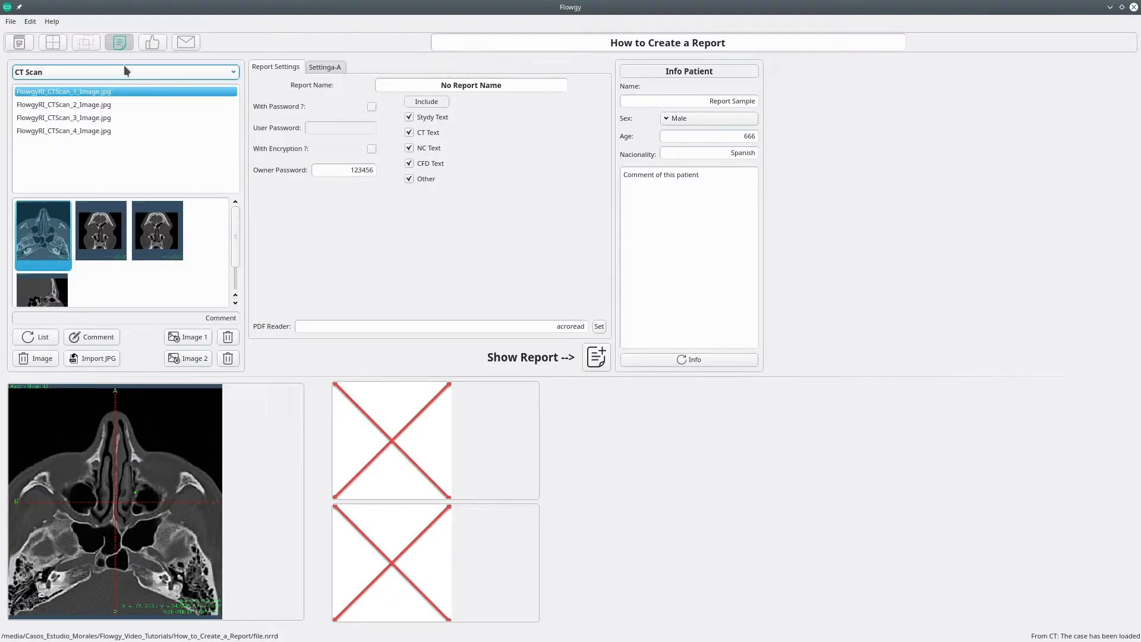
Return to the CT views and generate a report image of sagittal slice 188
click(52, 42)
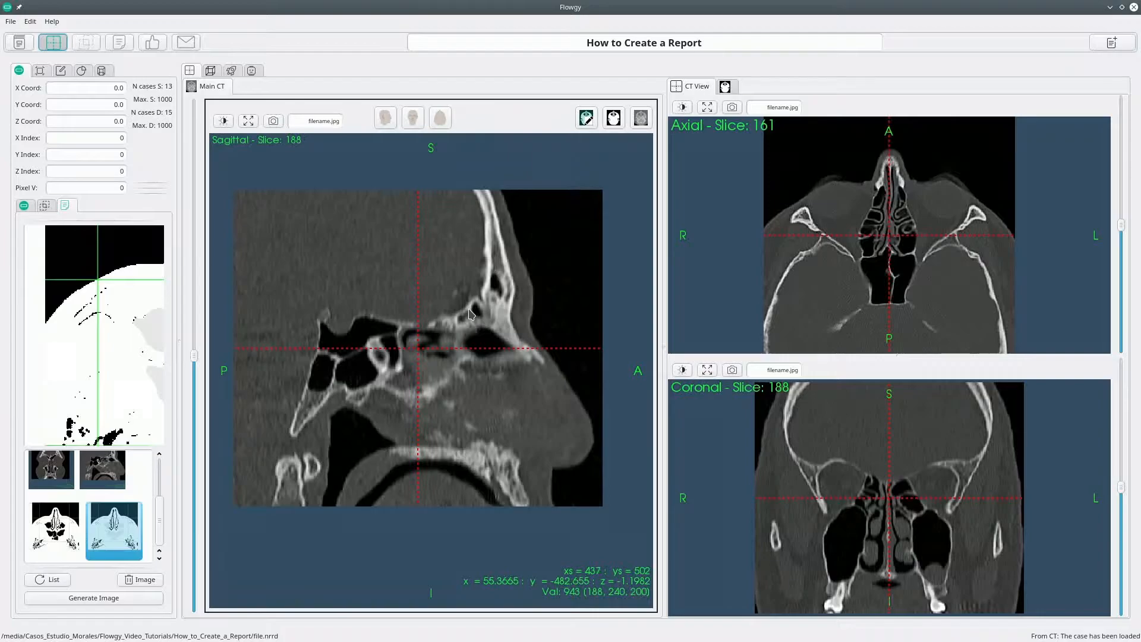
click(136, 598)
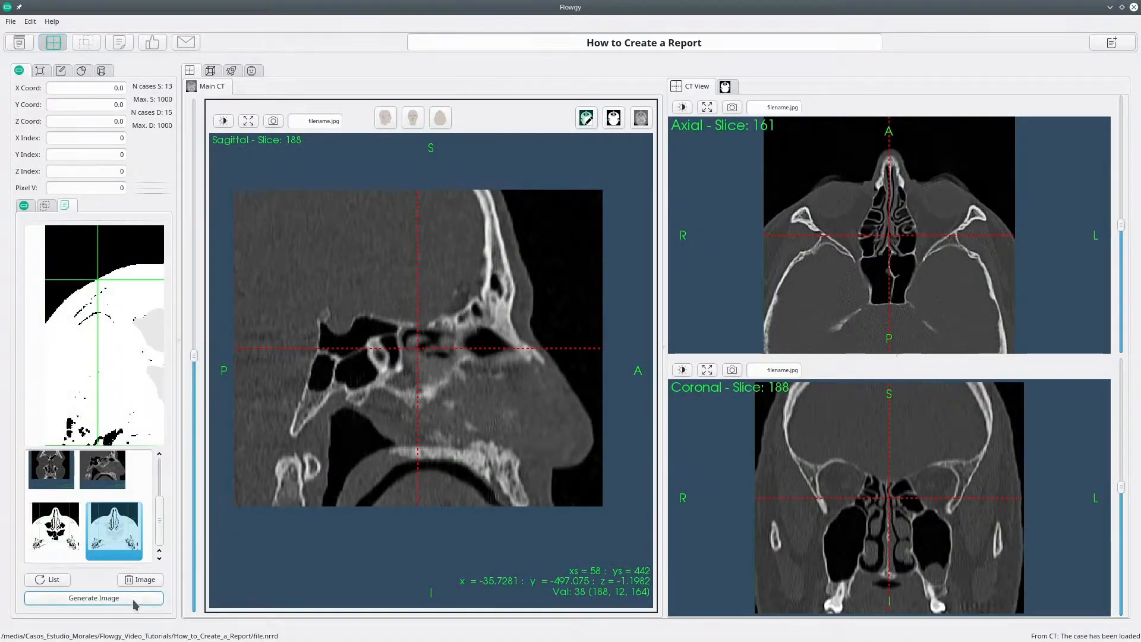
click(596, 343)
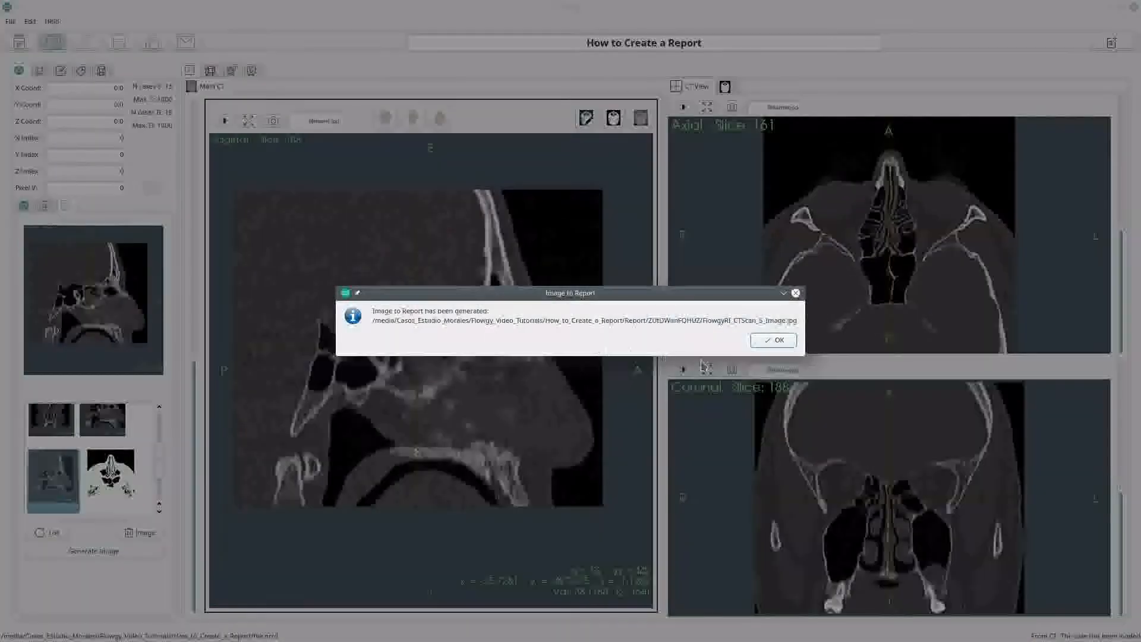
click(775, 336)
Display the axial CT in the main view at slice 62 and generate a report image of it
click(440, 117)
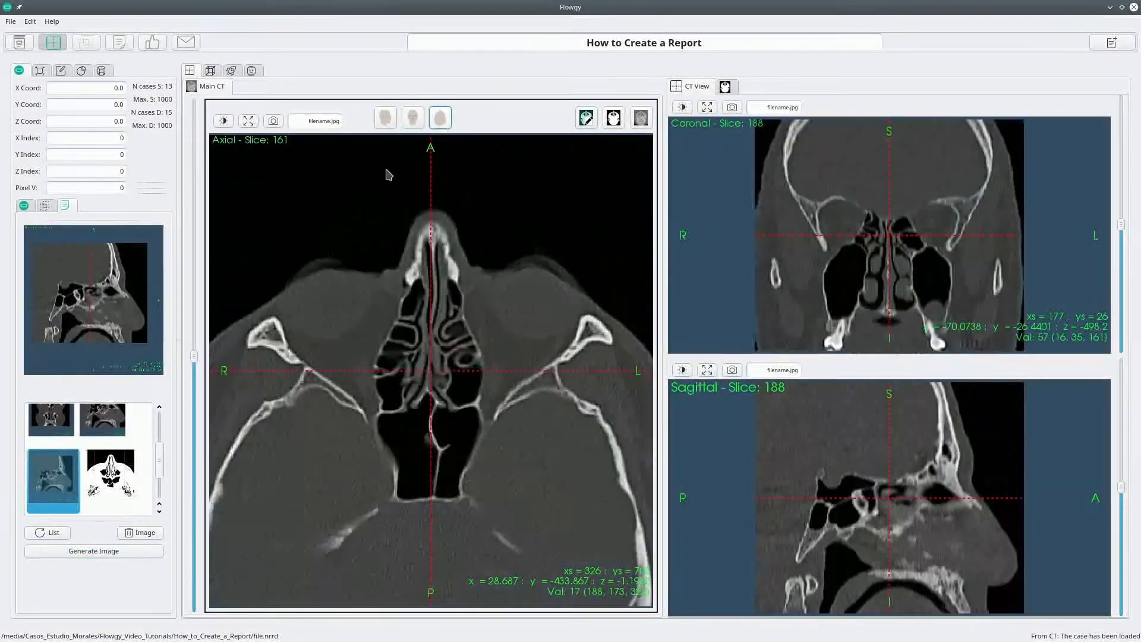
drag(194, 355, 193, 510)
click(94, 551)
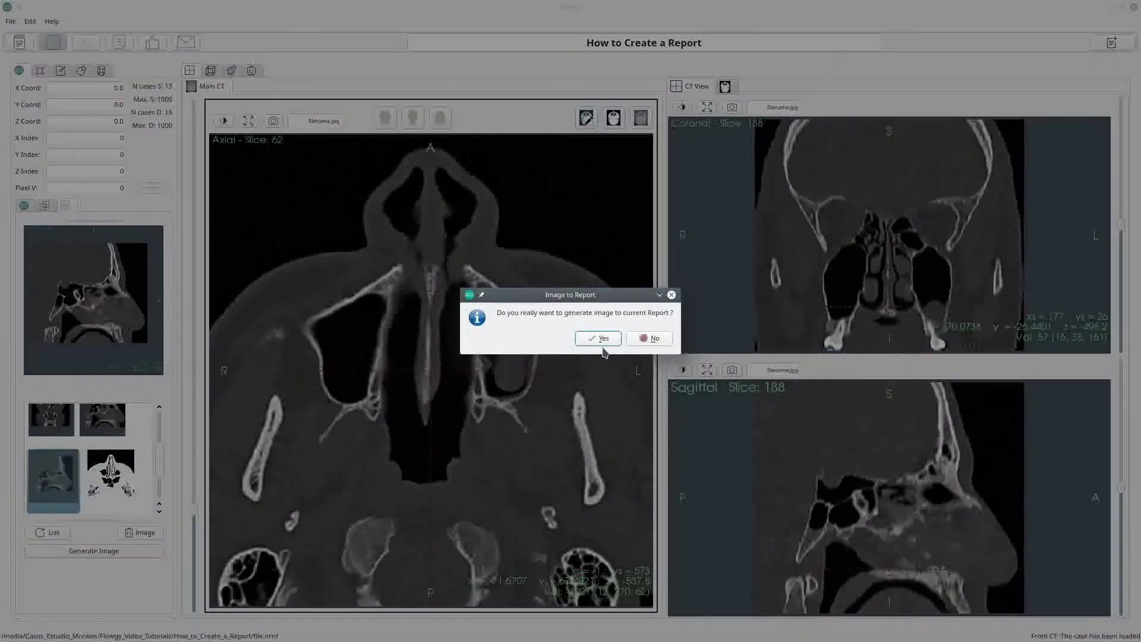
click(600, 342)
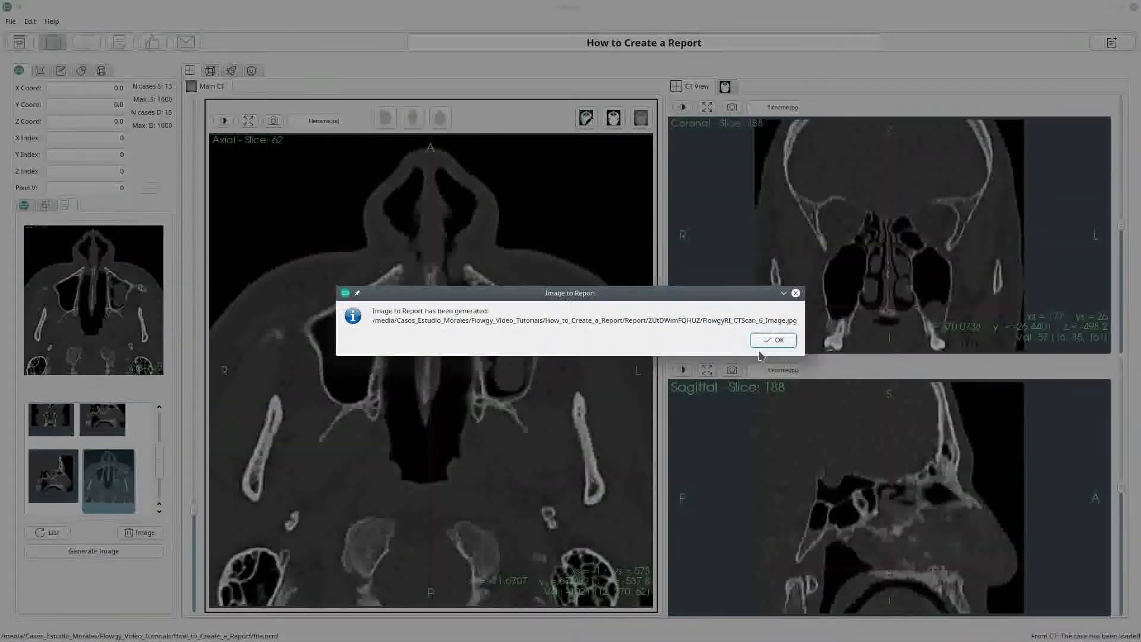
click(773, 340)
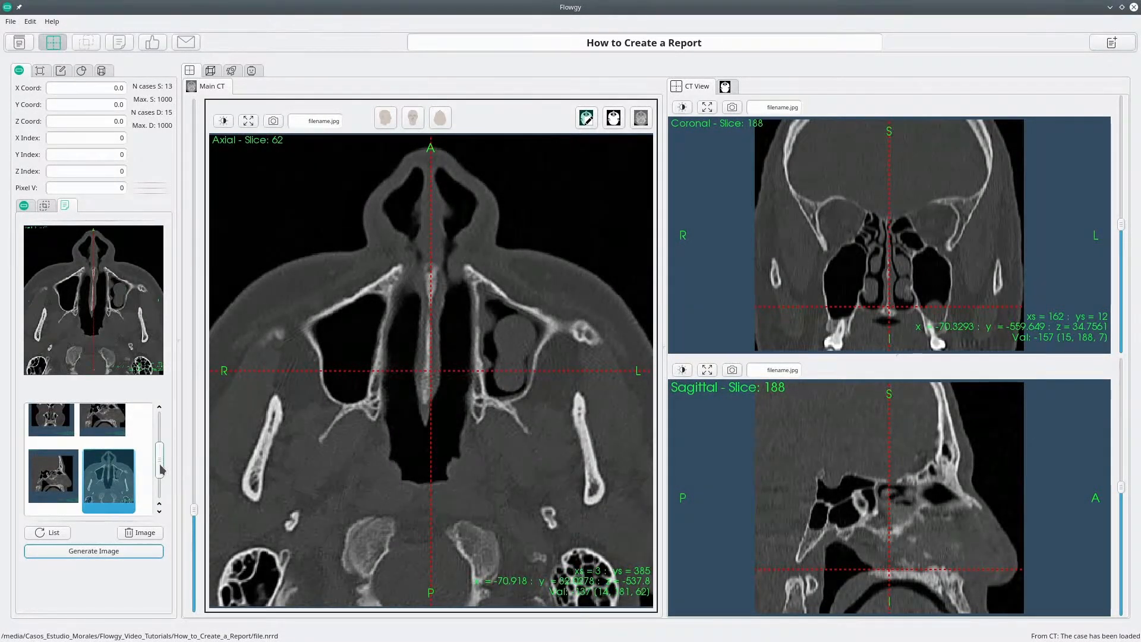
Delete the first of the two coronal CT images from the report image list and review the remaining images
scroll(161, 469, up, 3)
scroll(160, 443, down, 3)
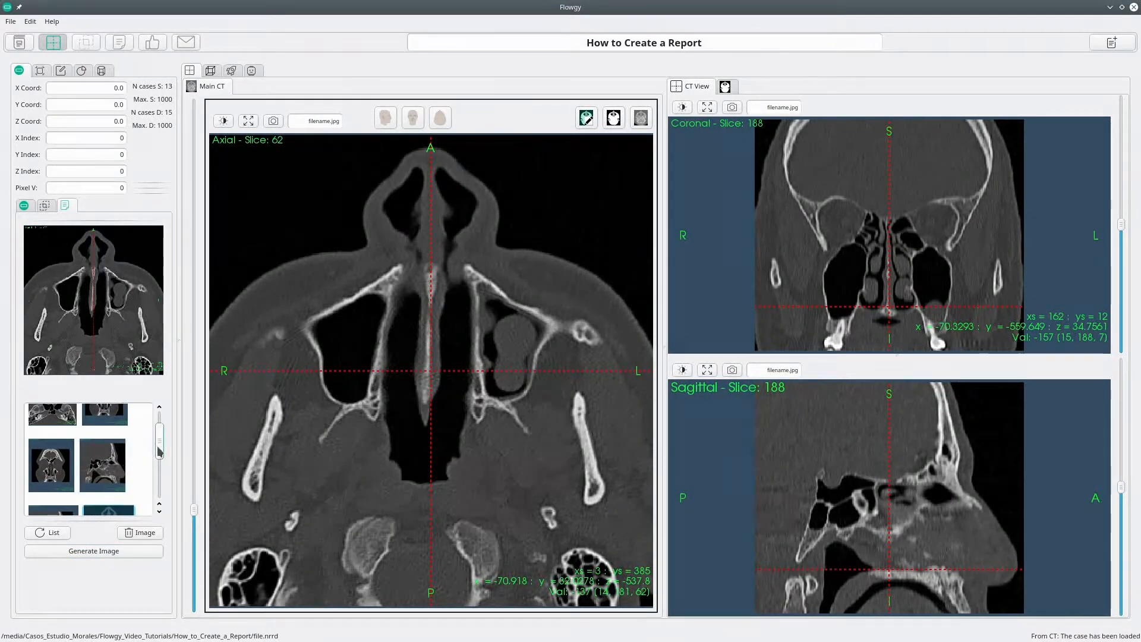
scroll(146, 445, up, 3)
click(113, 437)
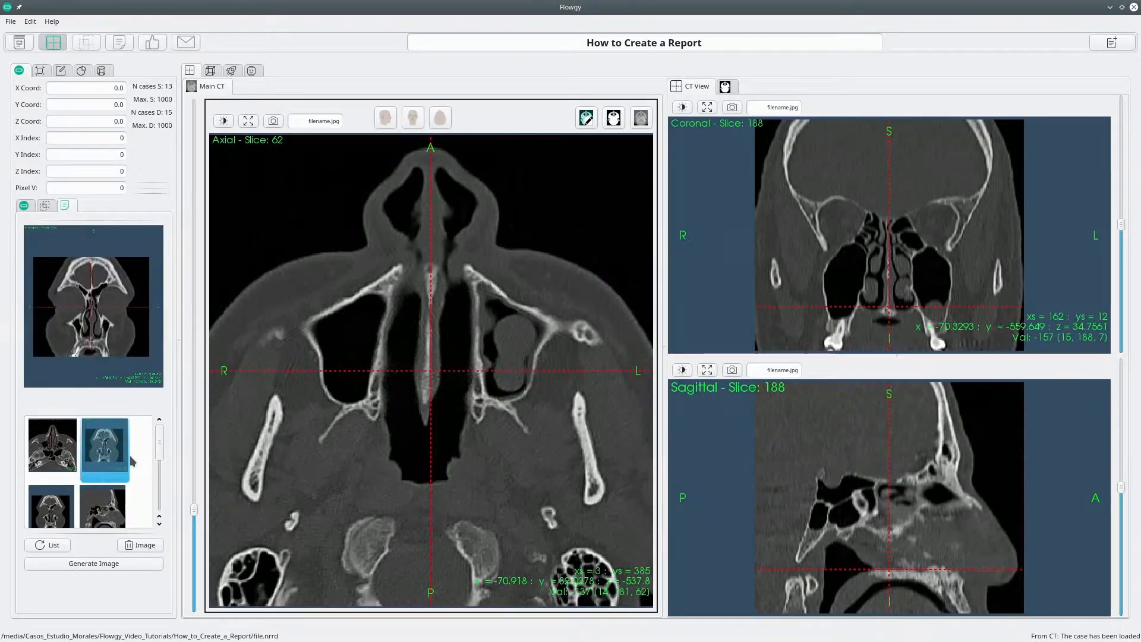
click(144, 546)
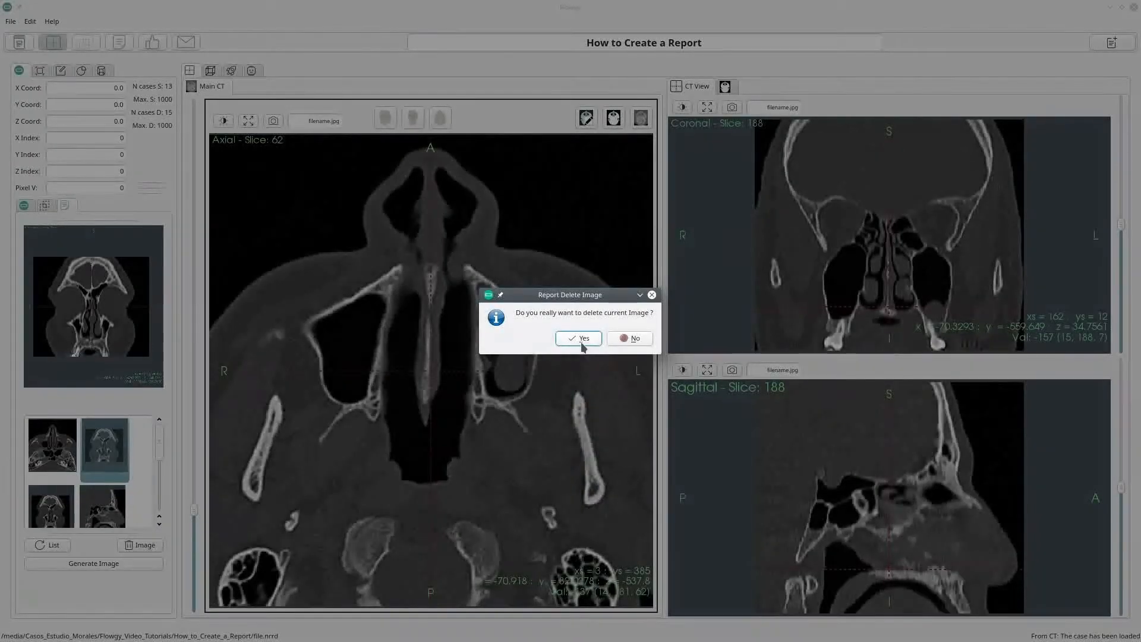
click(583, 345)
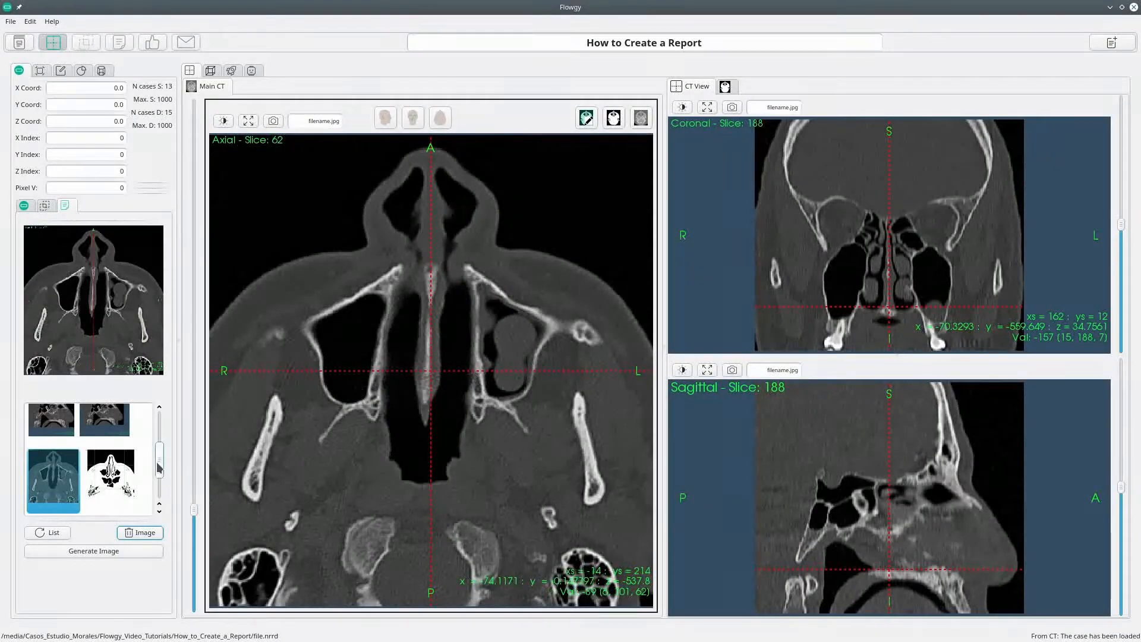
drag(159, 464, 164, 445)
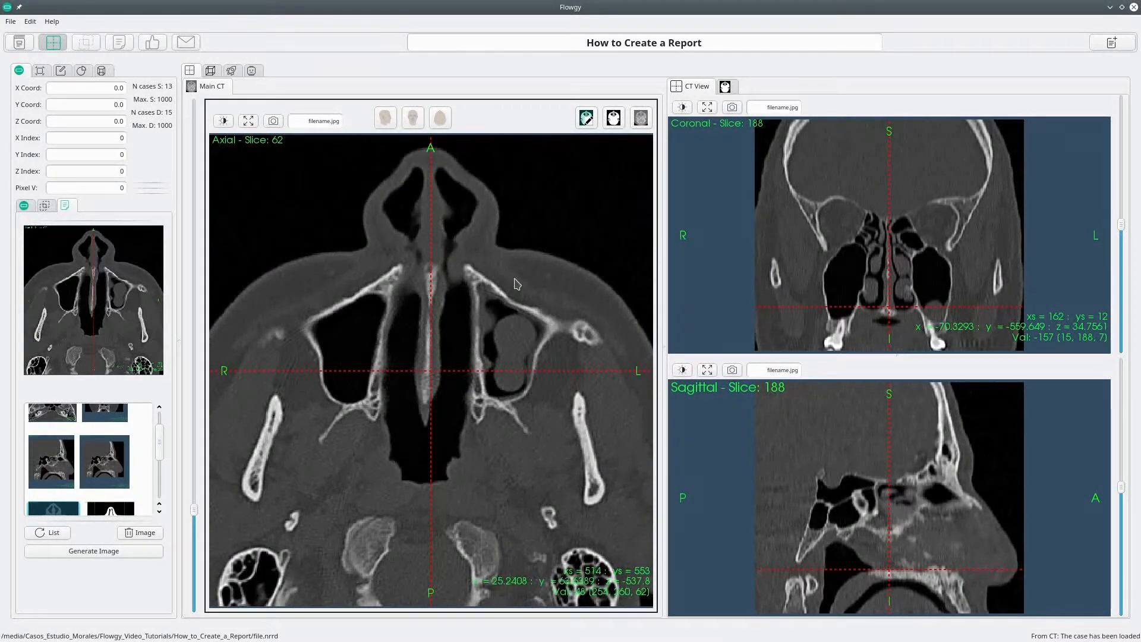
Switch the CT views to the black-and-white segmentation and generate a report image of axial slice 200
click(612, 119)
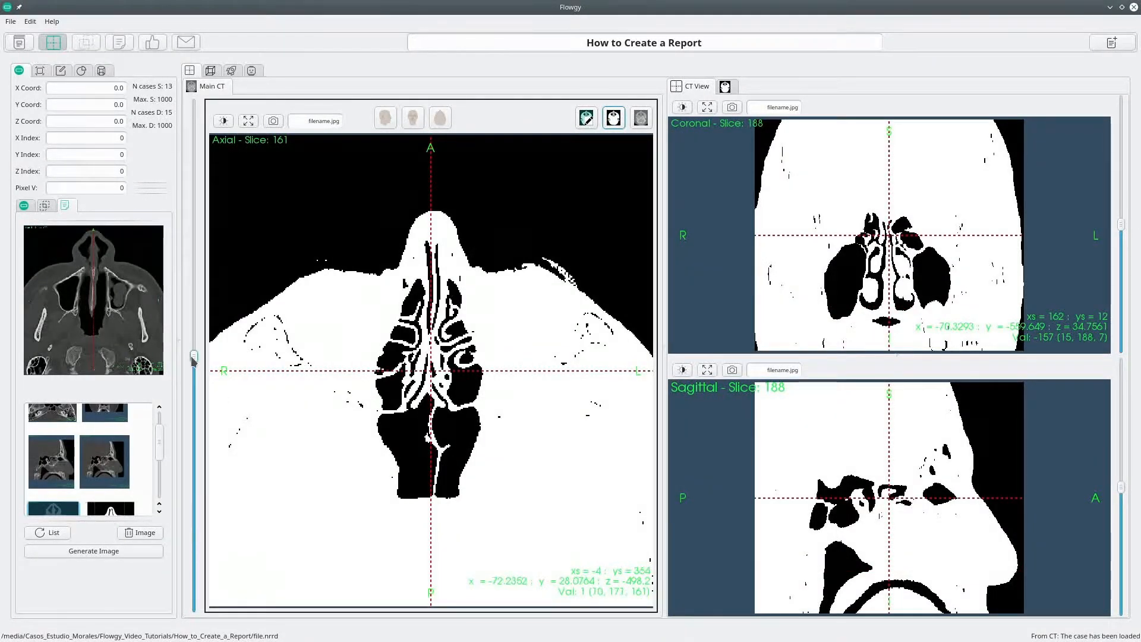
drag(193, 358, 194, 295)
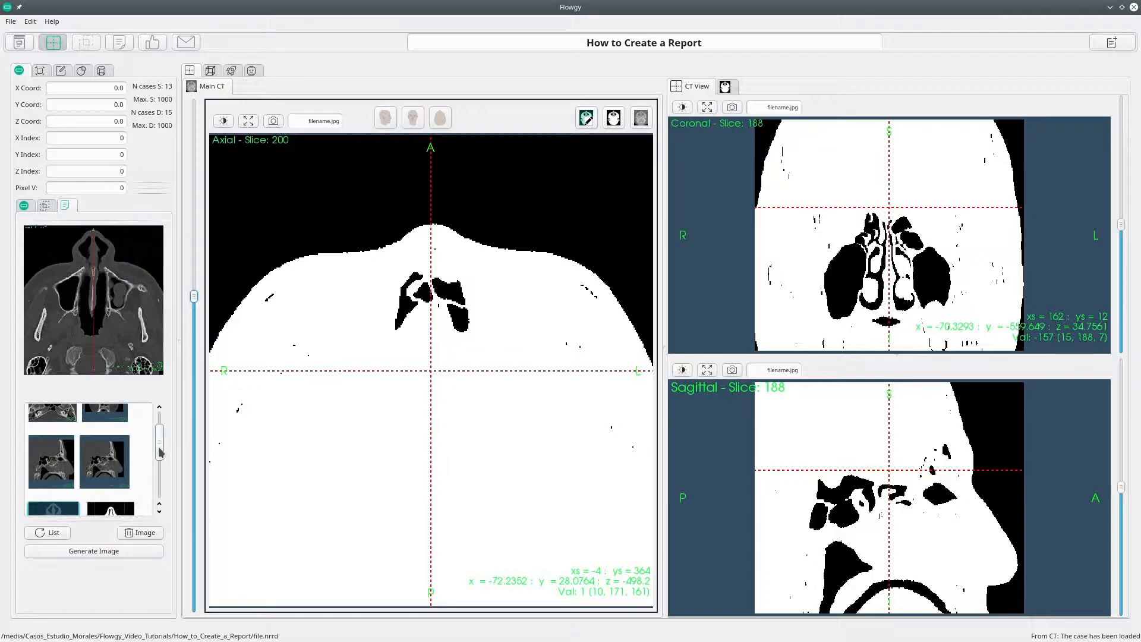
scroll(159, 501, down, 3)
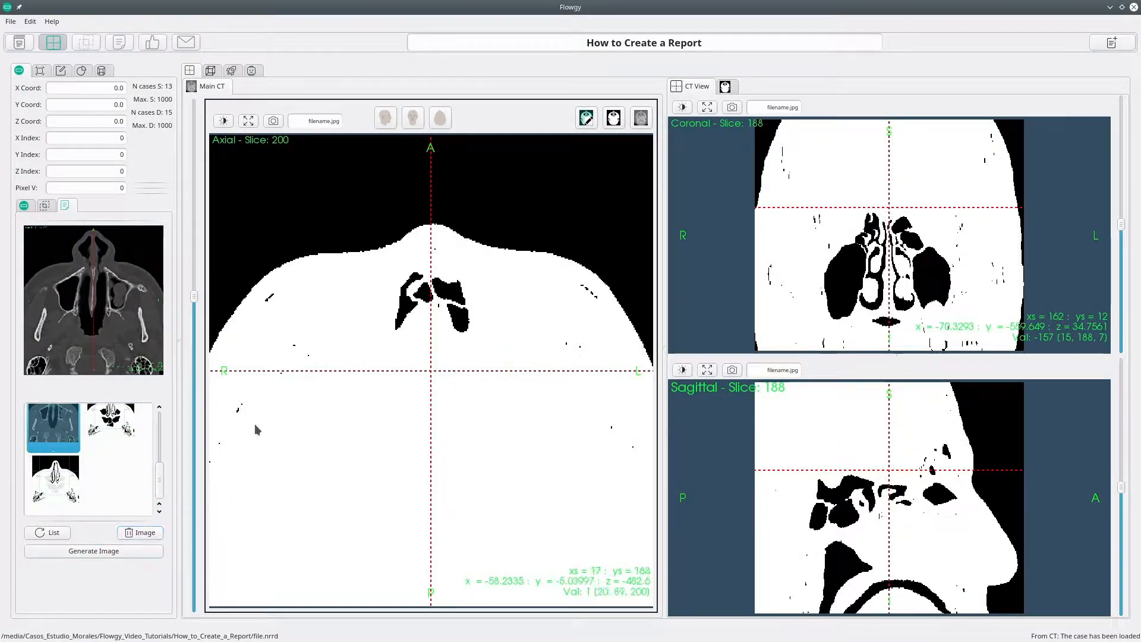
click(99, 551)
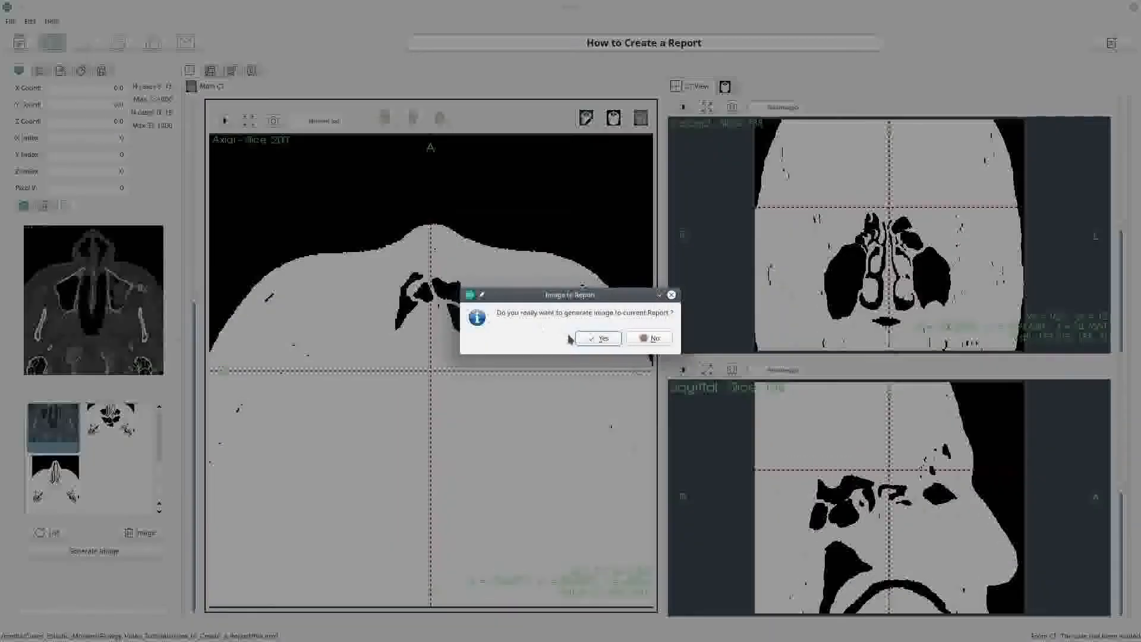
click(581, 339)
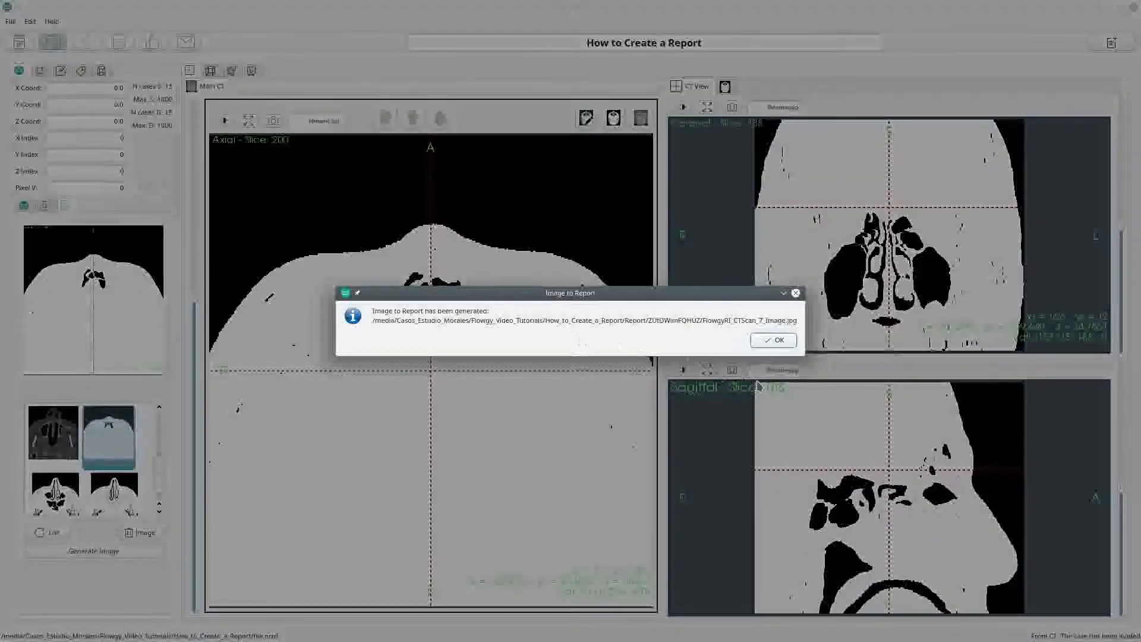
click(773, 339)
Display the coronal segmentation in the main view at slice 143 and generate a report image of it
click(422, 122)
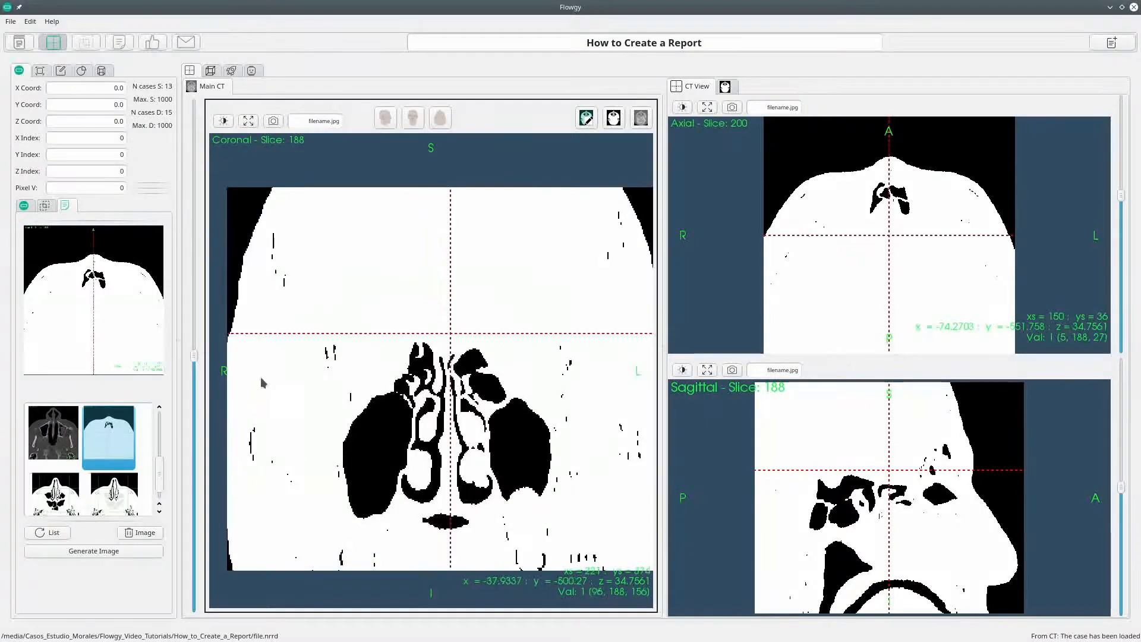
drag(194, 355, 194, 415)
click(143, 551)
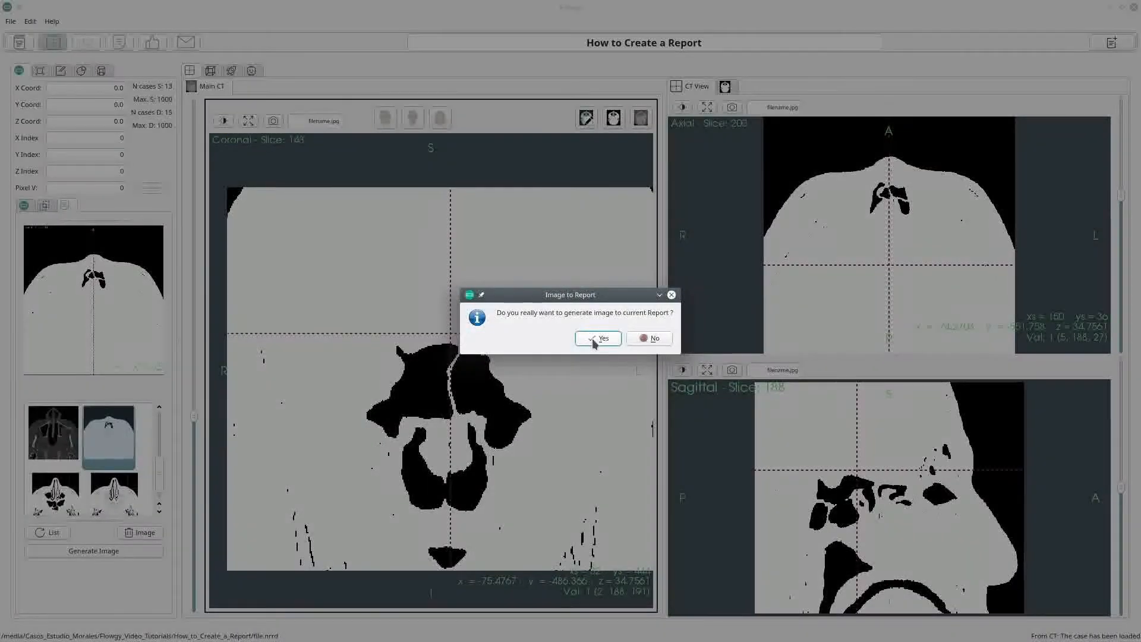
click(598, 338)
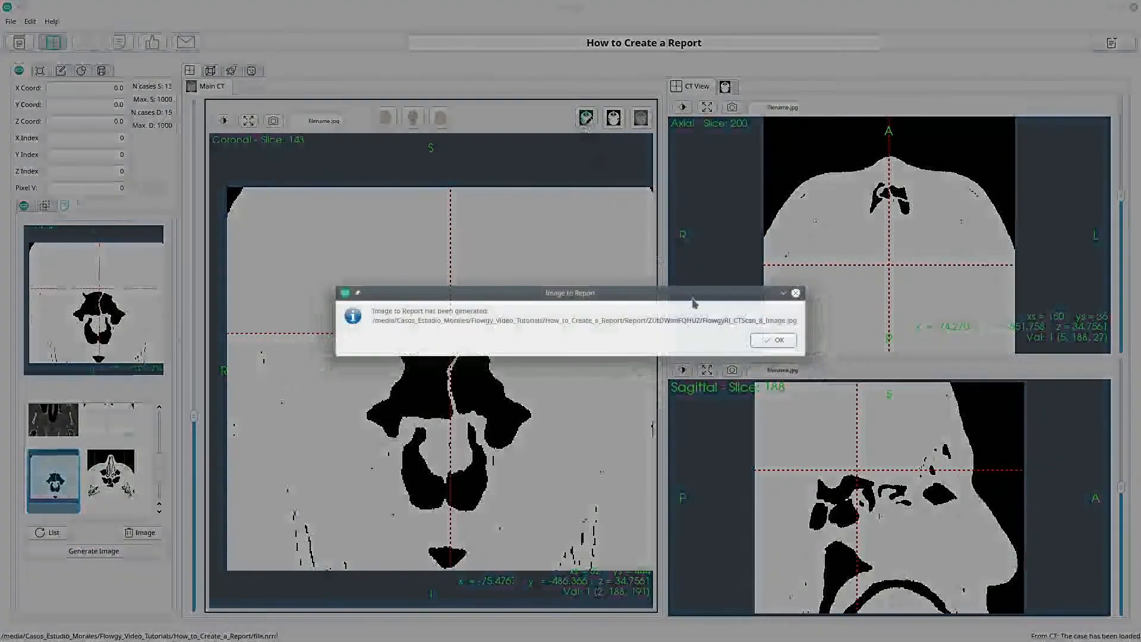
click(777, 338)
Switch to the segmentation with the sinuses removed, centre and enlarge coronal slice 162, and generate a report image of it
click(586, 119)
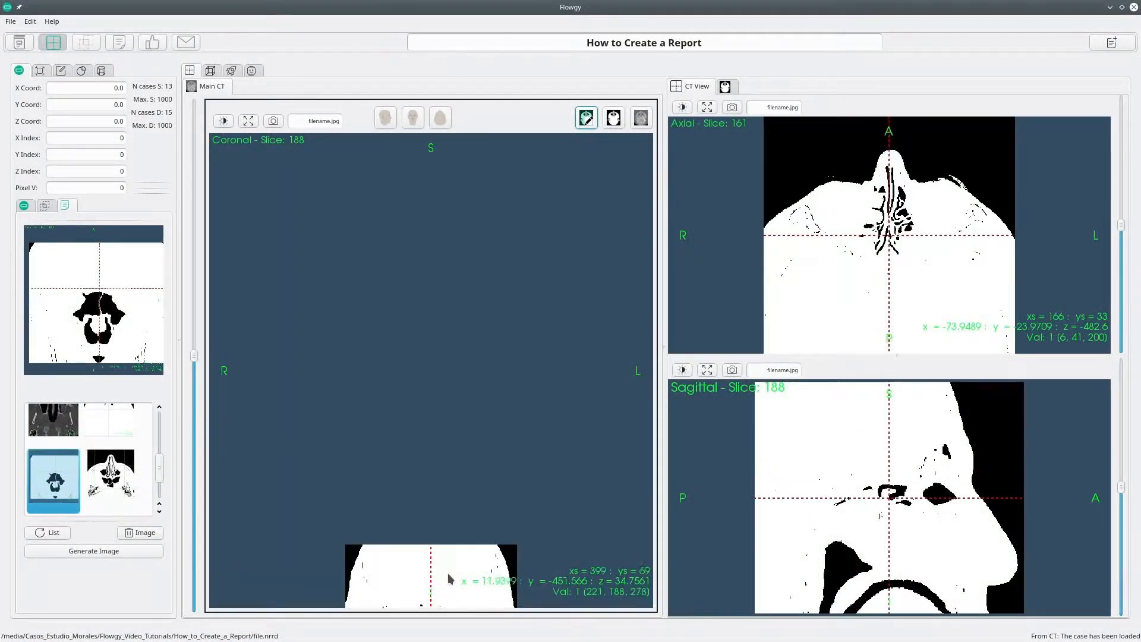
drag(448, 573, 443, 344)
scroll(443, 345, up, 4)
drag(195, 356, 195, 390)
click(116, 552)
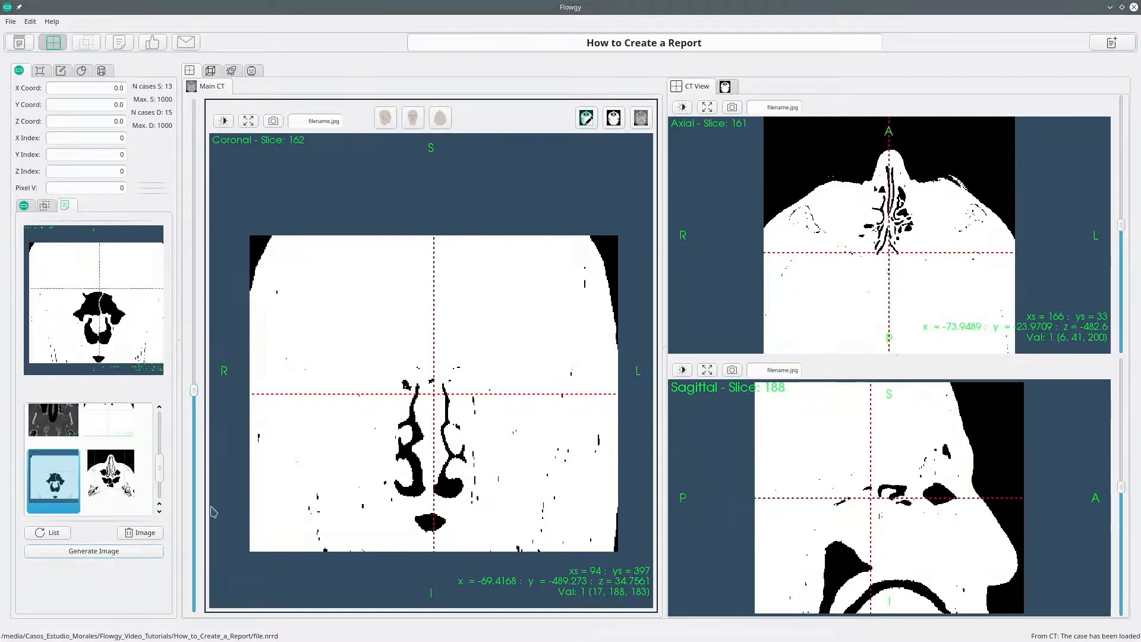
click(592, 338)
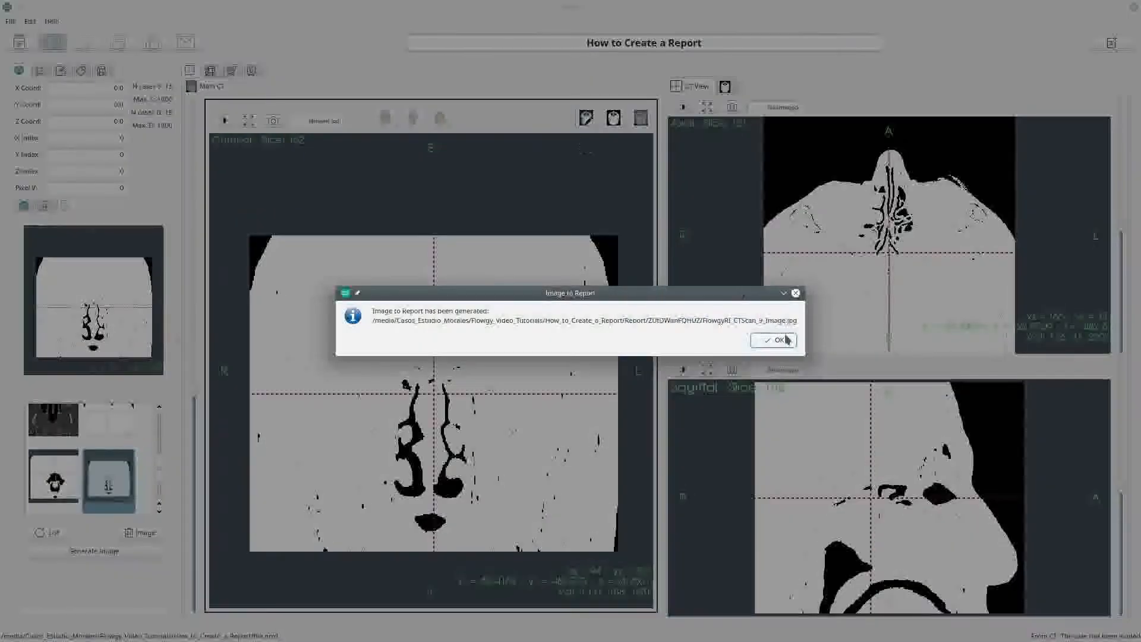
click(774, 339)
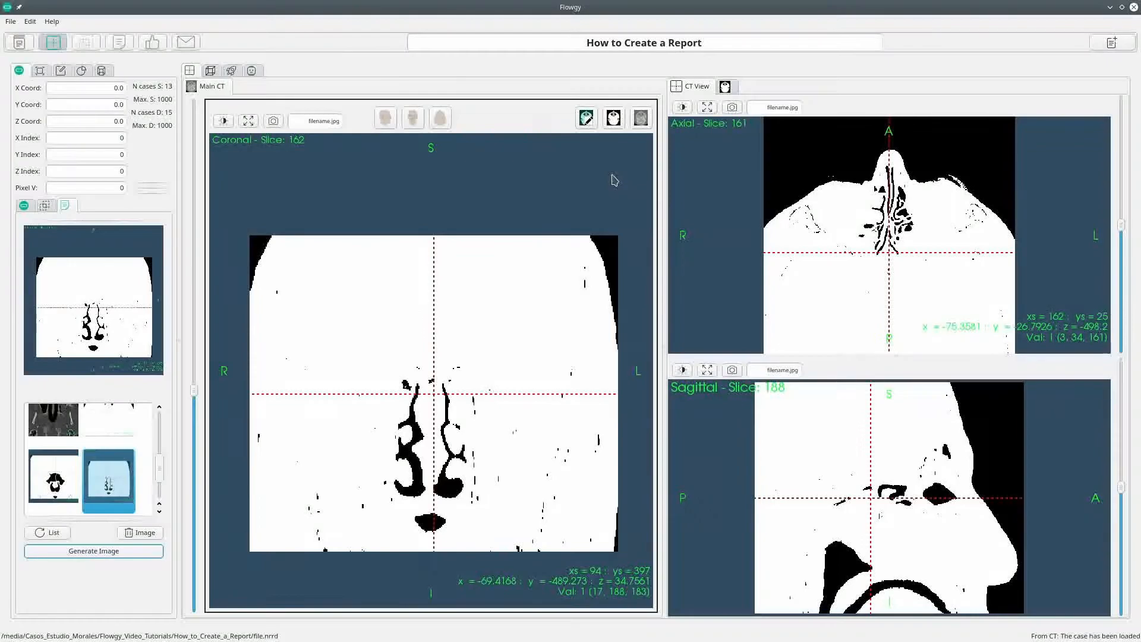
Open the 2D segmentation view with the 3D surgery pane, browse to an axial slice through the nose and generate a report image
click(214, 74)
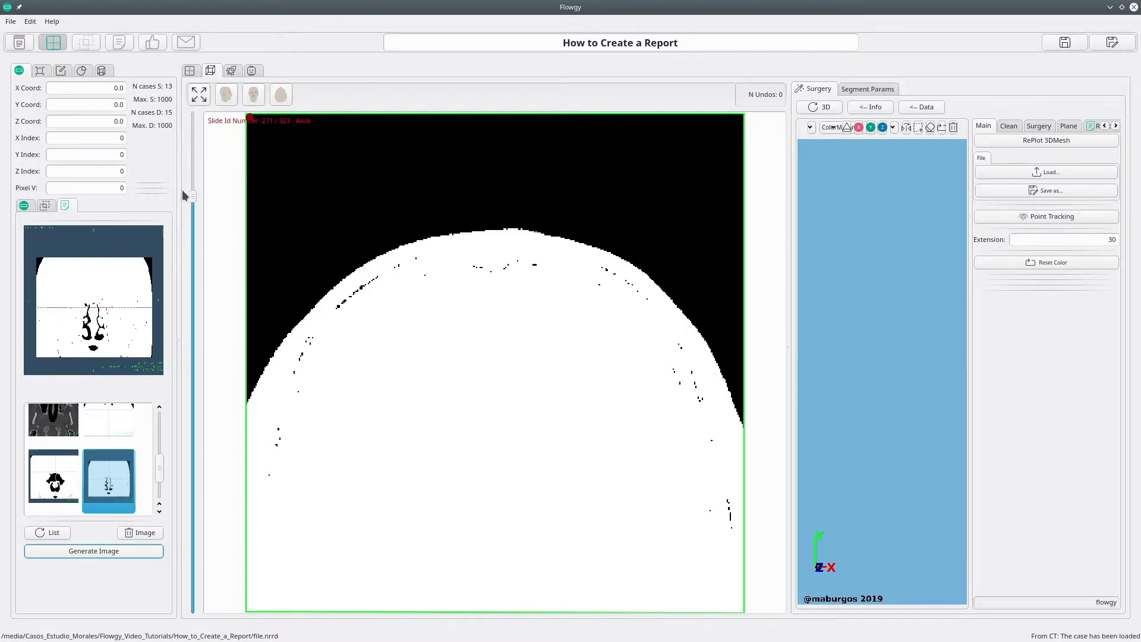
drag(192, 196, 214, 376)
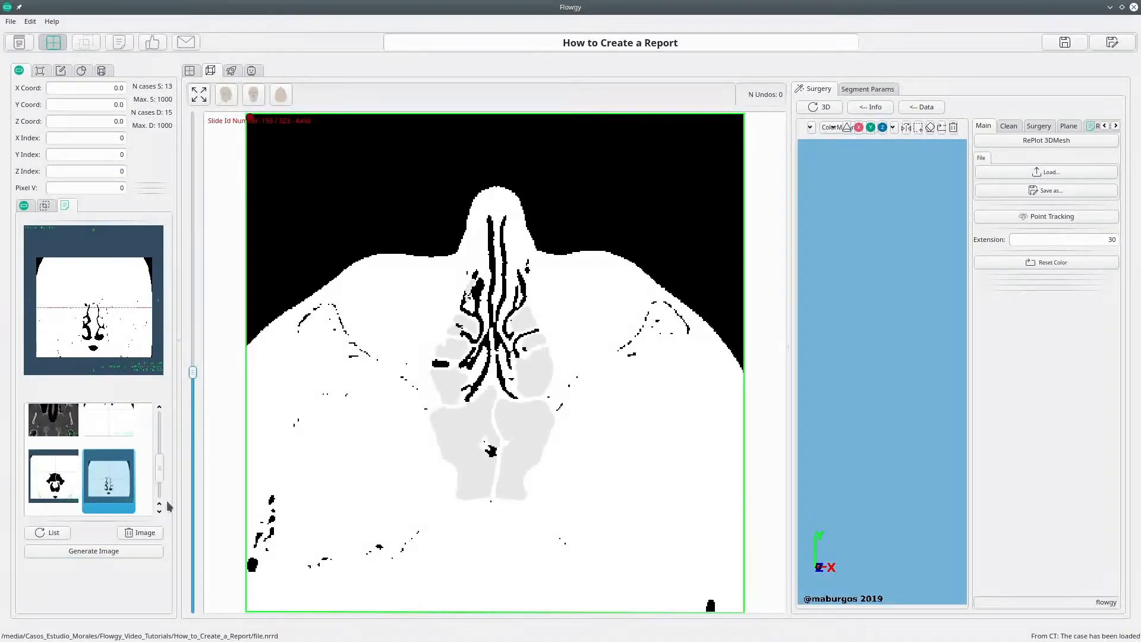
click(120, 554)
click(603, 340)
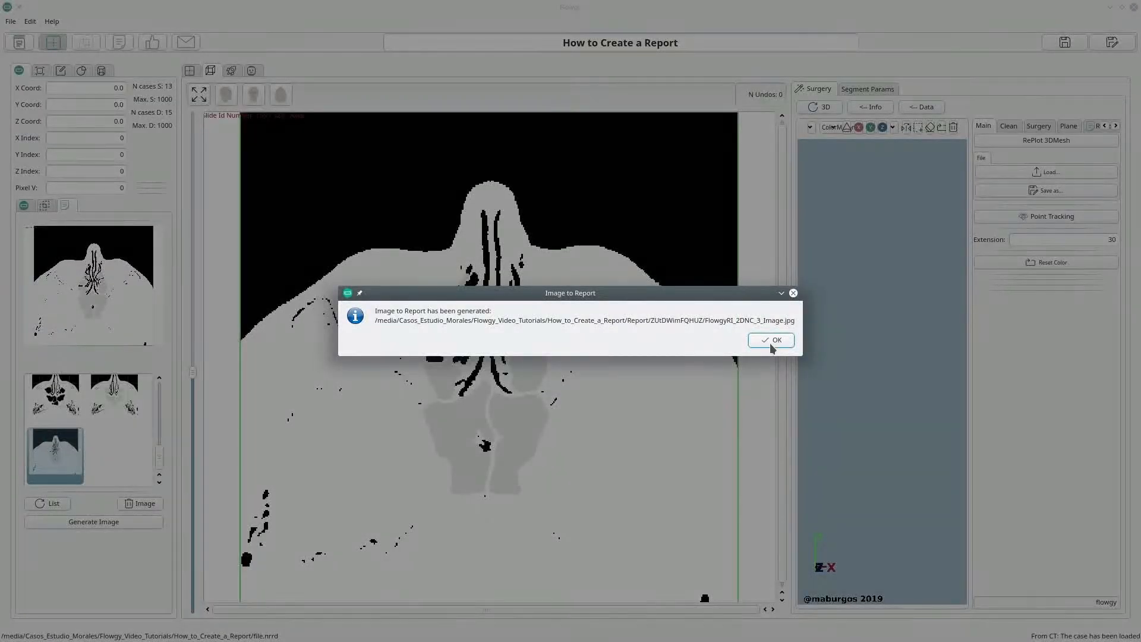
click(772, 344)
click(194, 375)
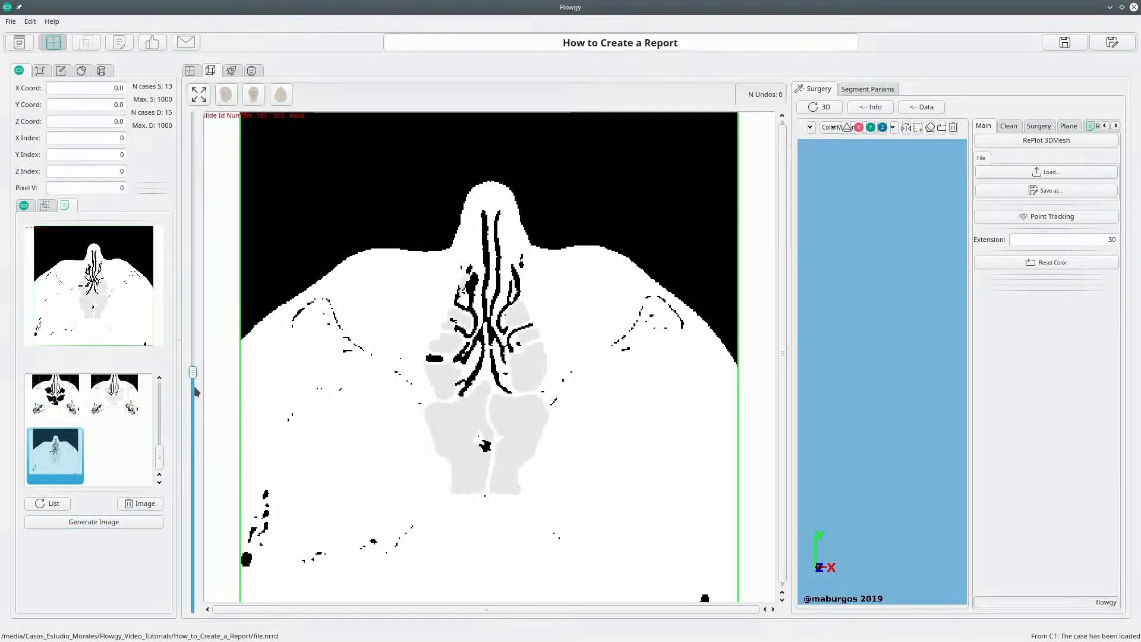
Return to the report section and reload the CT Scan category to review the newly generated images
click(126, 43)
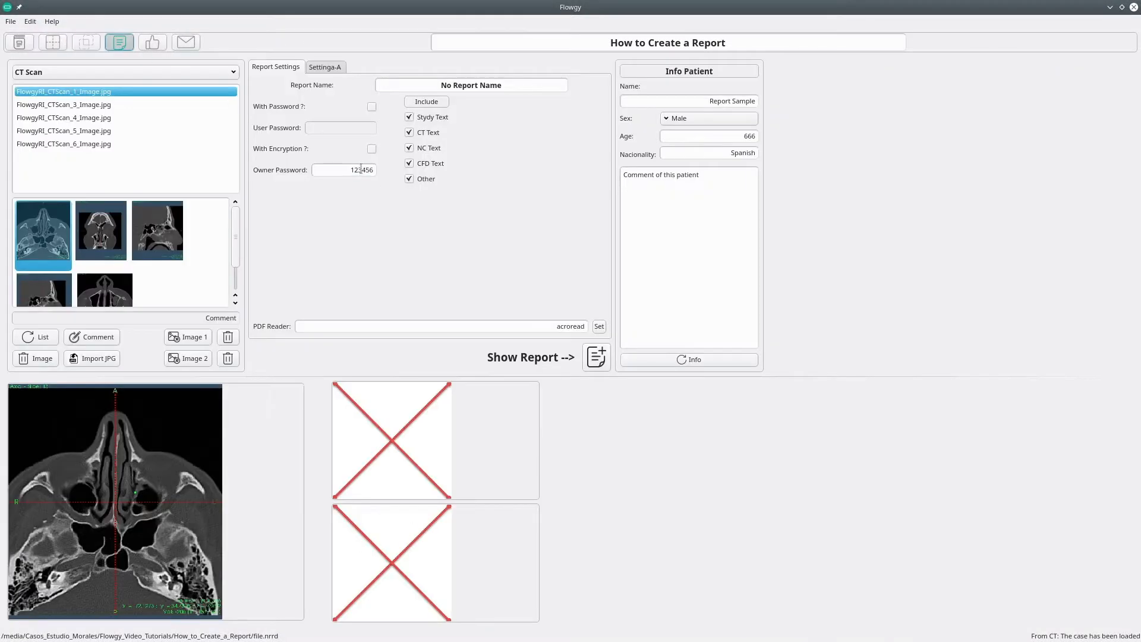
click(122, 71)
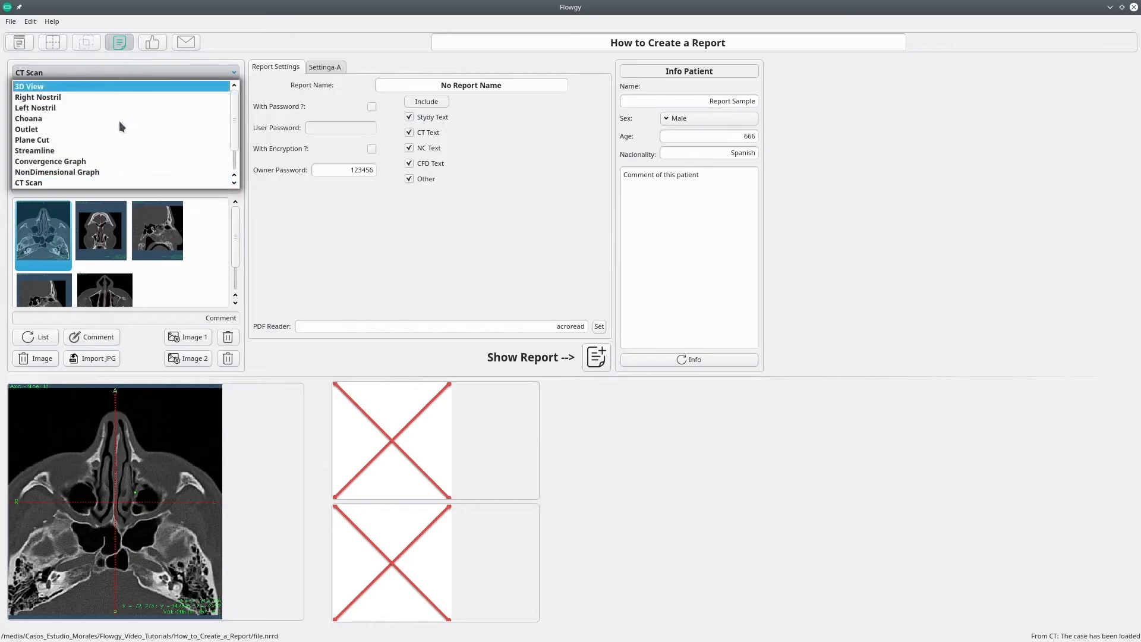
key(Return)
click(110, 70)
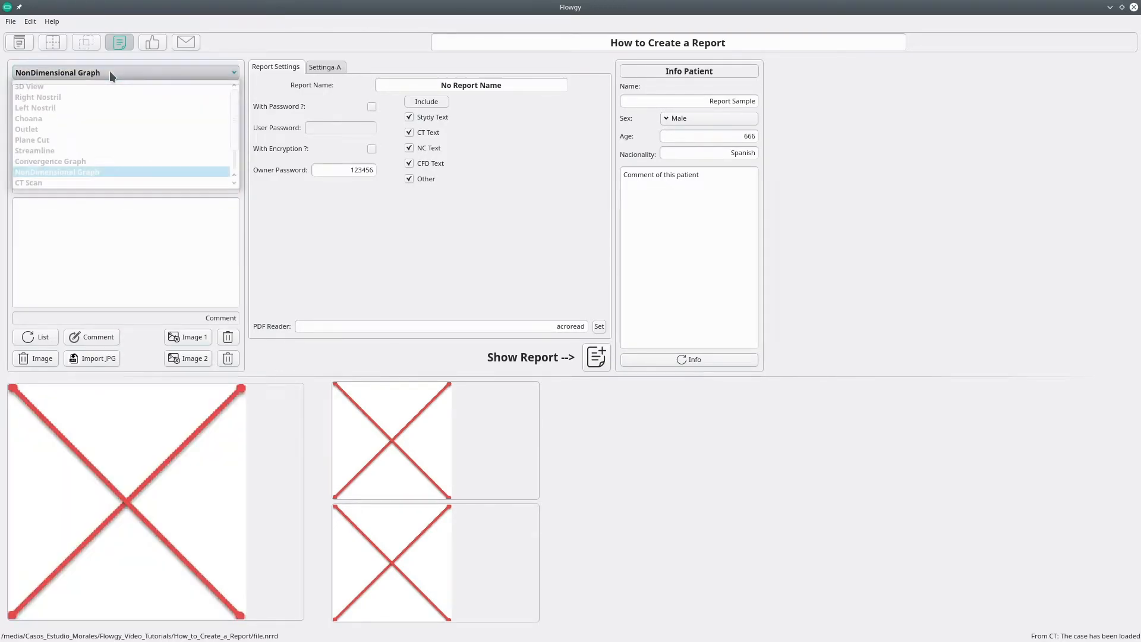
click(99, 183)
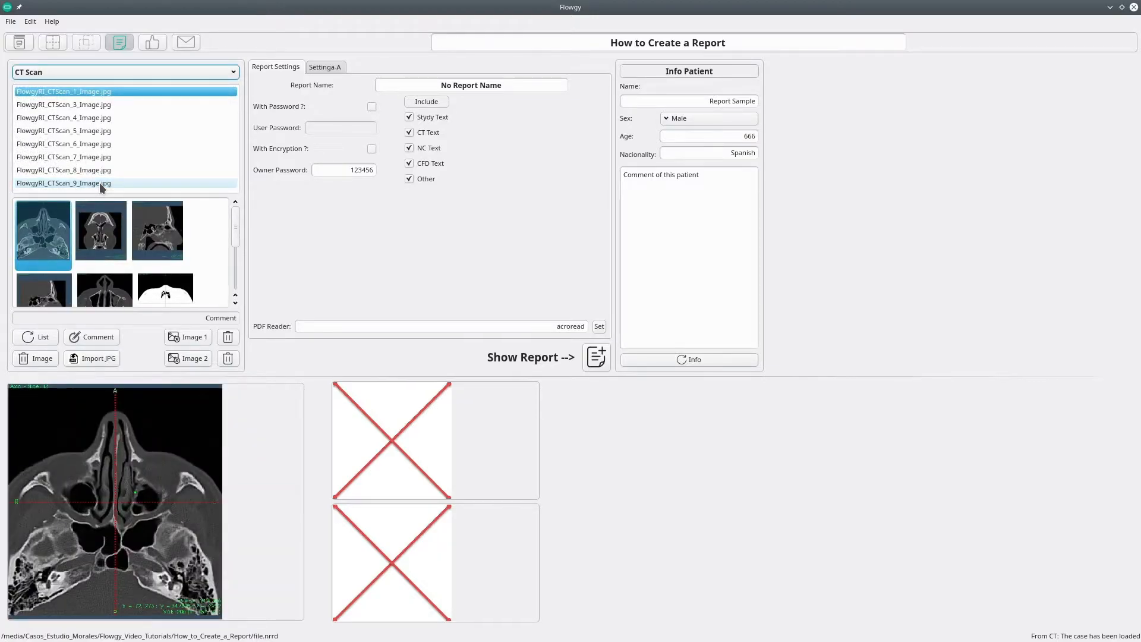
Review the remaining CT Scan thumbnails, switch the report category to 2D Nasal Cavity, and preview its second and third images
drag(235, 225, 226, 285)
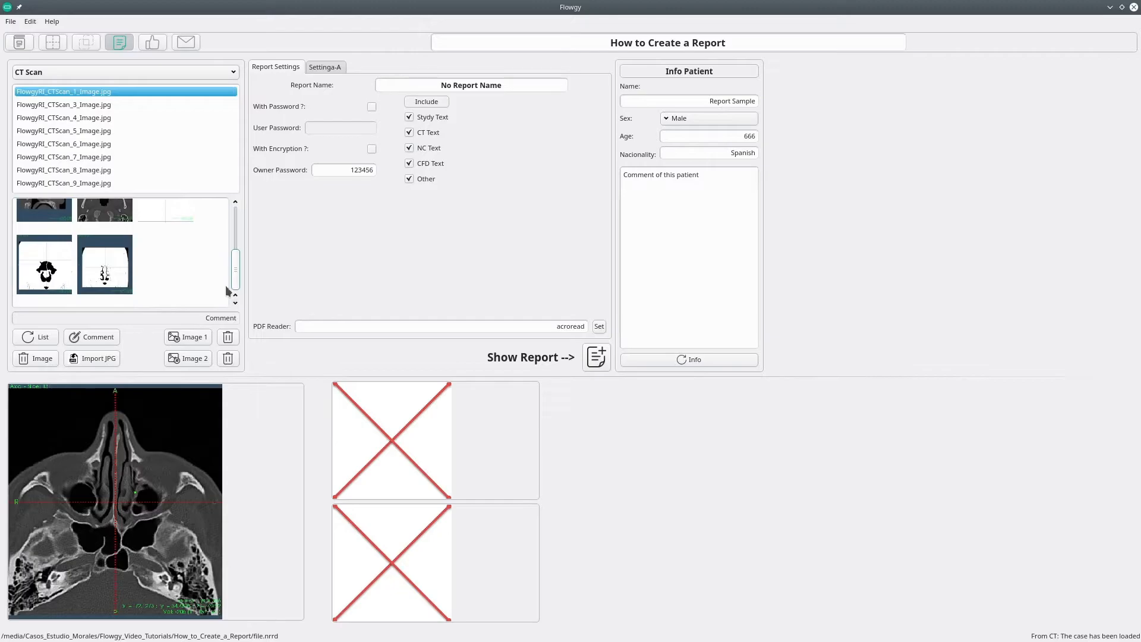
click(91, 68)
scroll(99, 119, down, 2)
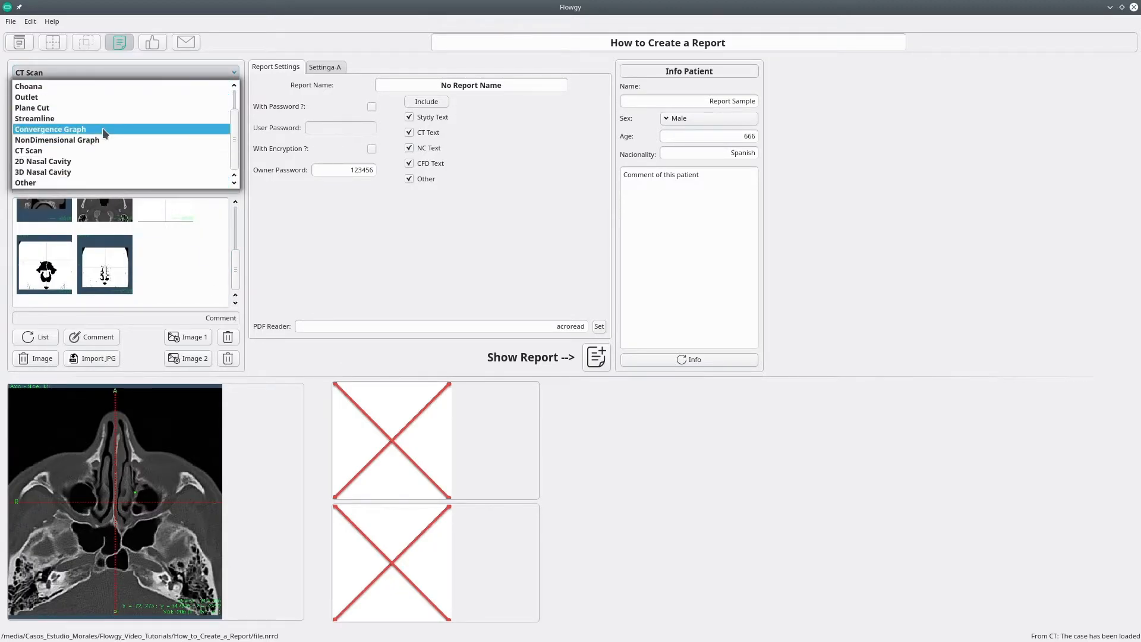
click(91, 162)
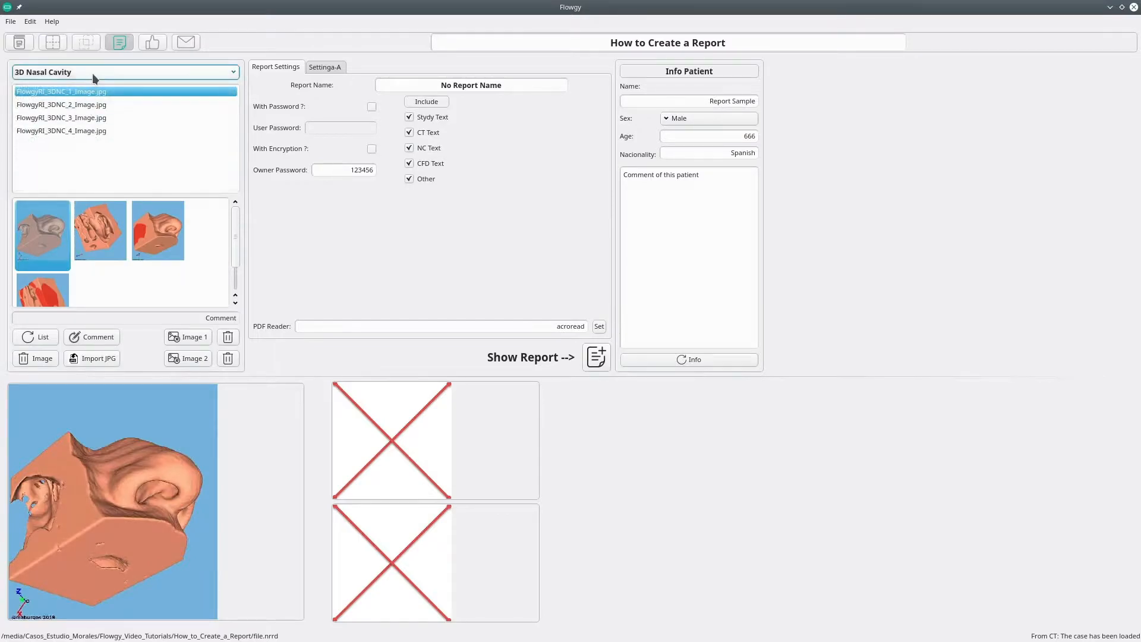
click(103, 242)
click(176, 238)
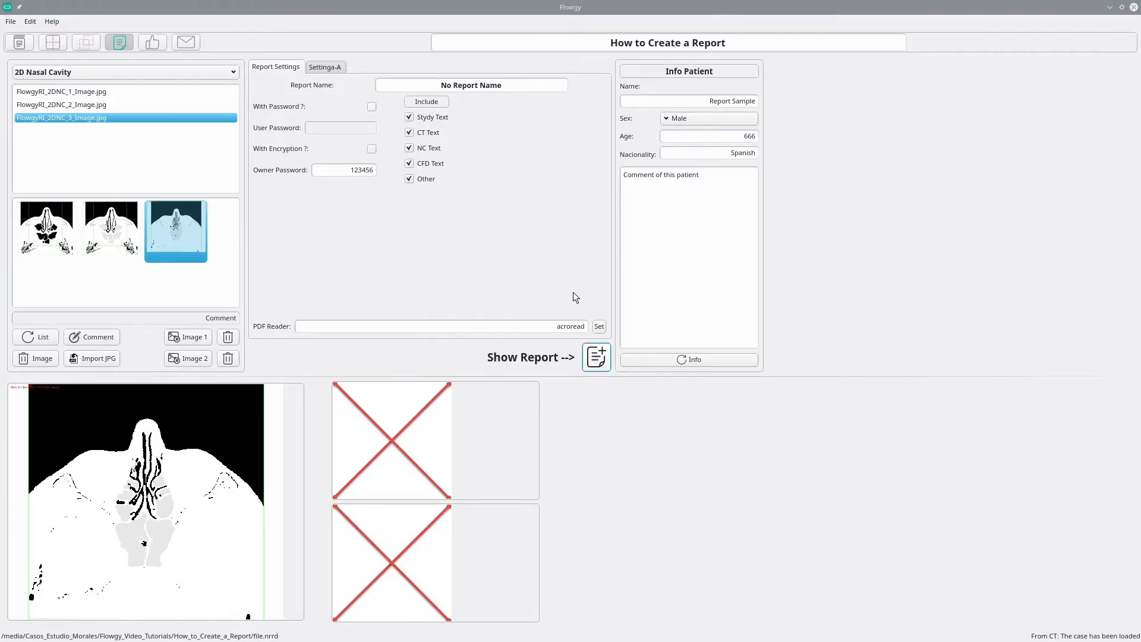
Show the PDF report, review its CT scan and 2D nasal cavity image pages, and close it
scroll(572, 294, down, 6)
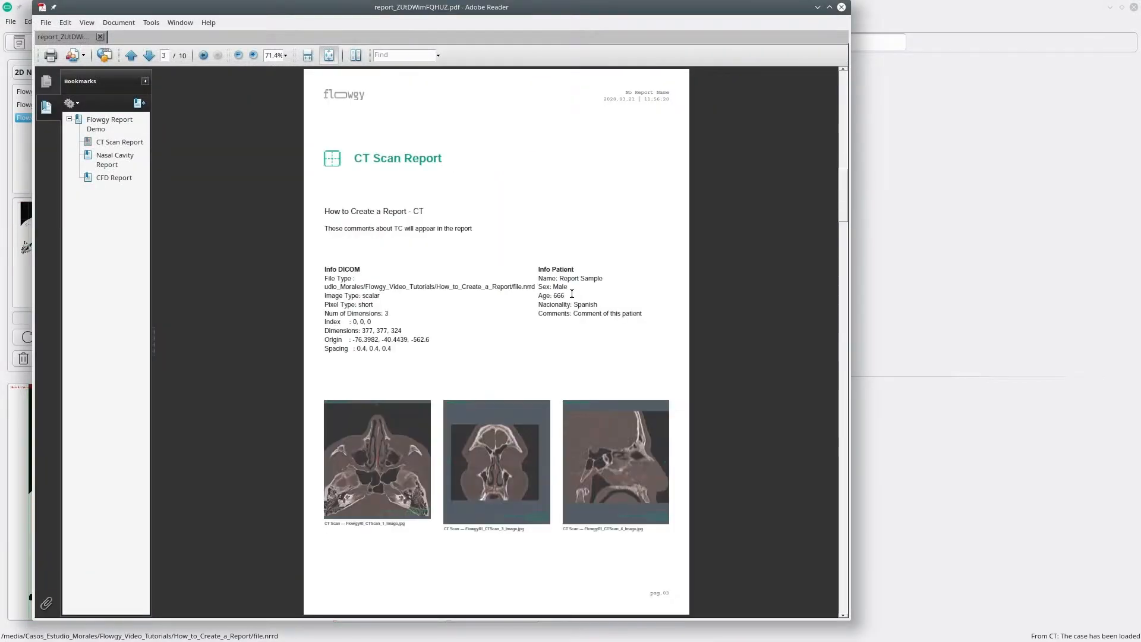
scroll(500, 470, down, 3)
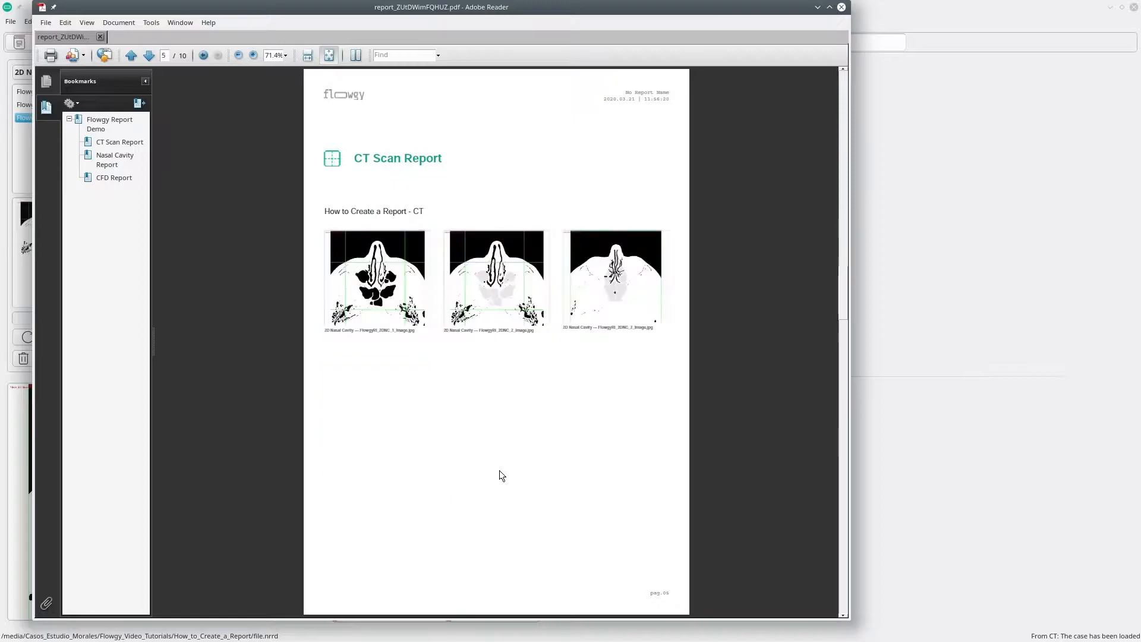
scroll(499, 470, down, 3)
scroll(499, 469, up, 6)
click(841, 8)
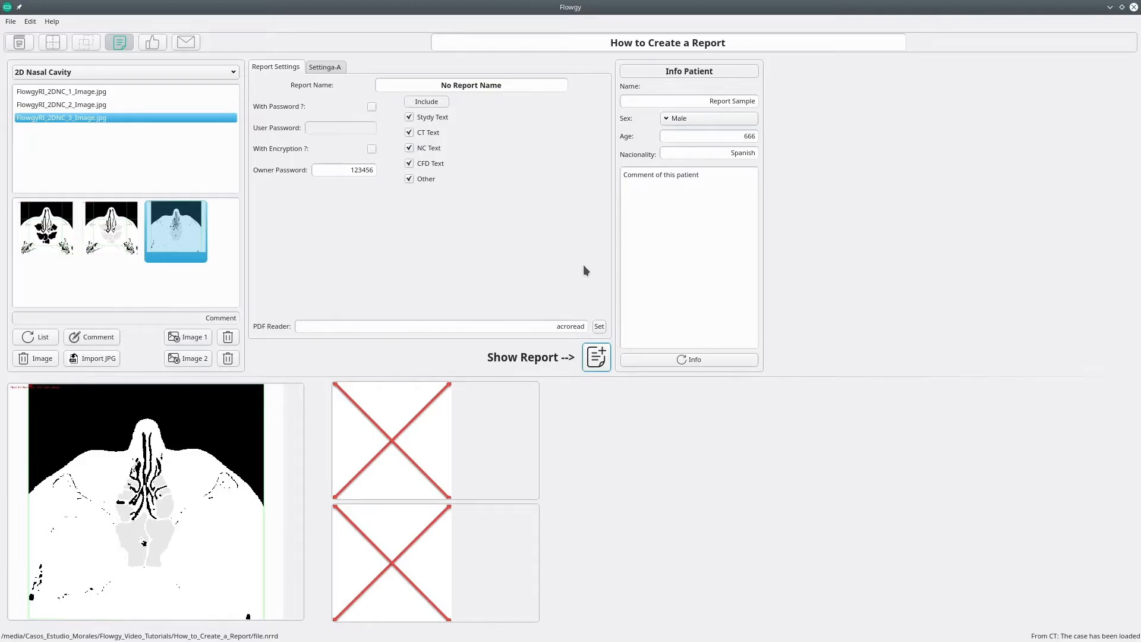
Return to the CT section, widen the 3D pane, and set limits: S 100–280, C 142–320 and a lower axial limit of 142
click(53, 41)
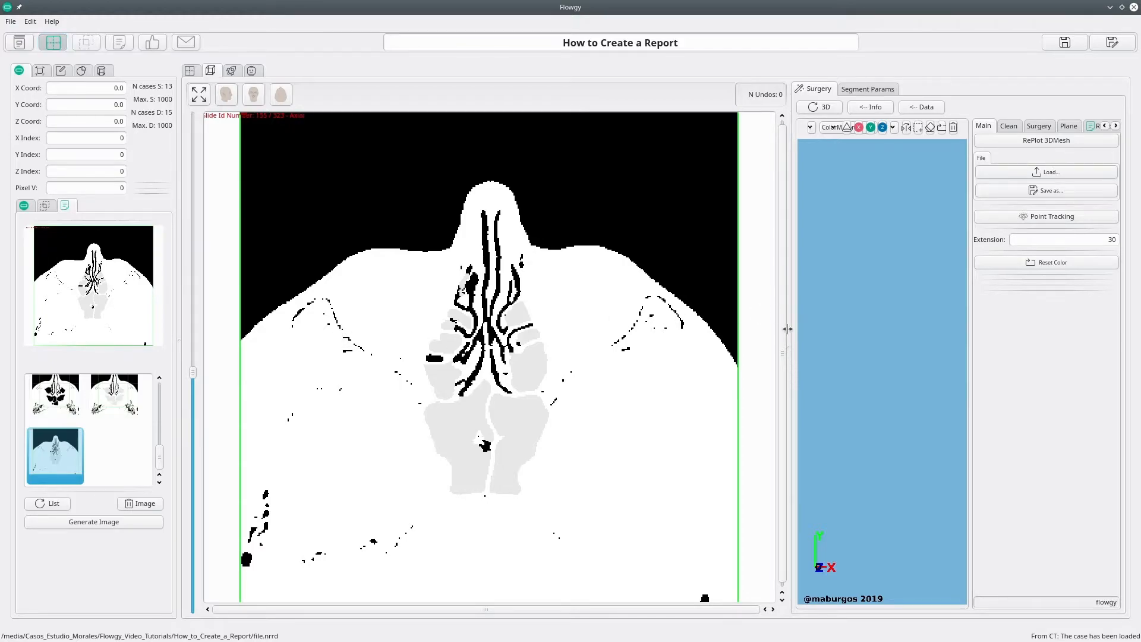
drag(789, 324, 575, 376)
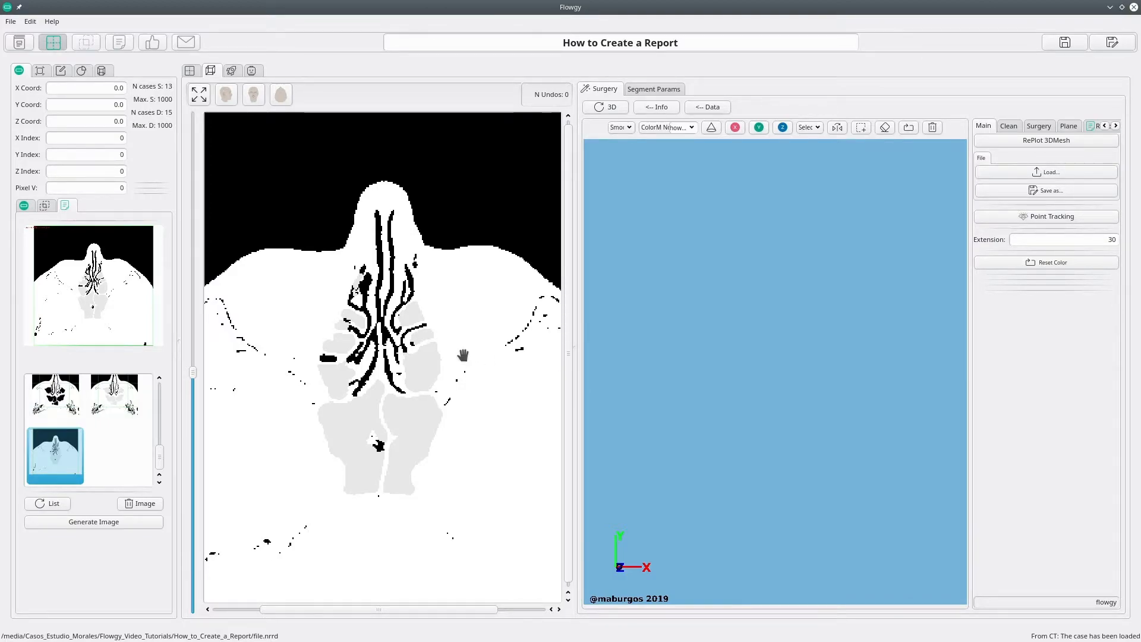
click(40, 70)
drag(49, 216, 84, 219)
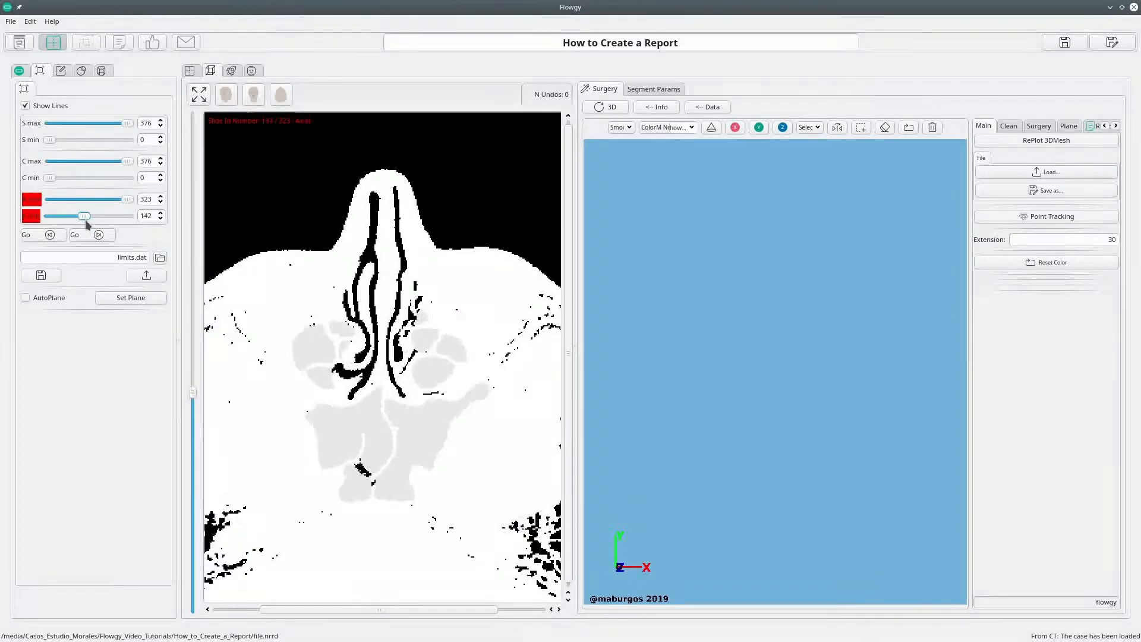
drag(118, 158, 122, 185)
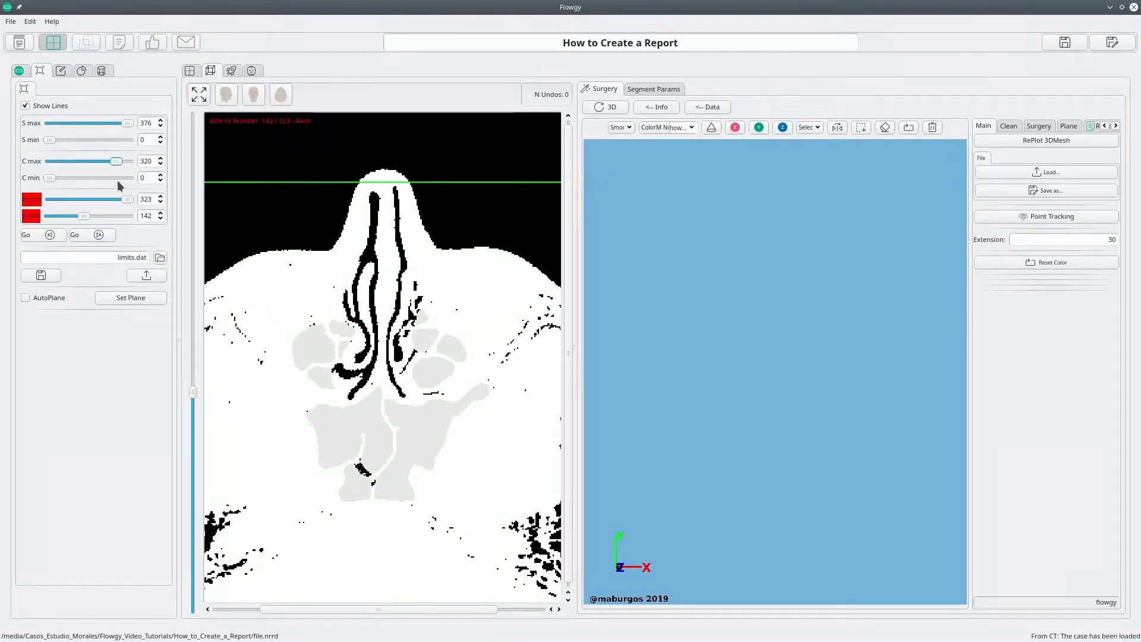
drag(50, 177, 84, 178)
drag(132, 123, 108, 122)
drag(48, 144, 78, 141)
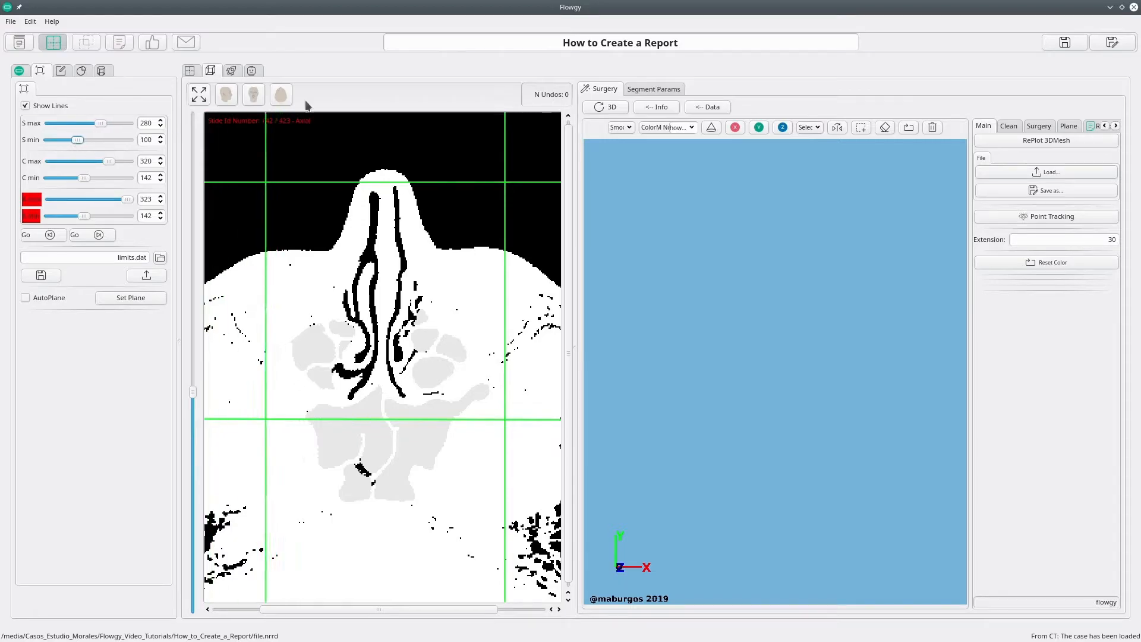
Generate the 3D surgery model from the limited volume and set its colour mode to PerVert
click(598, 111)
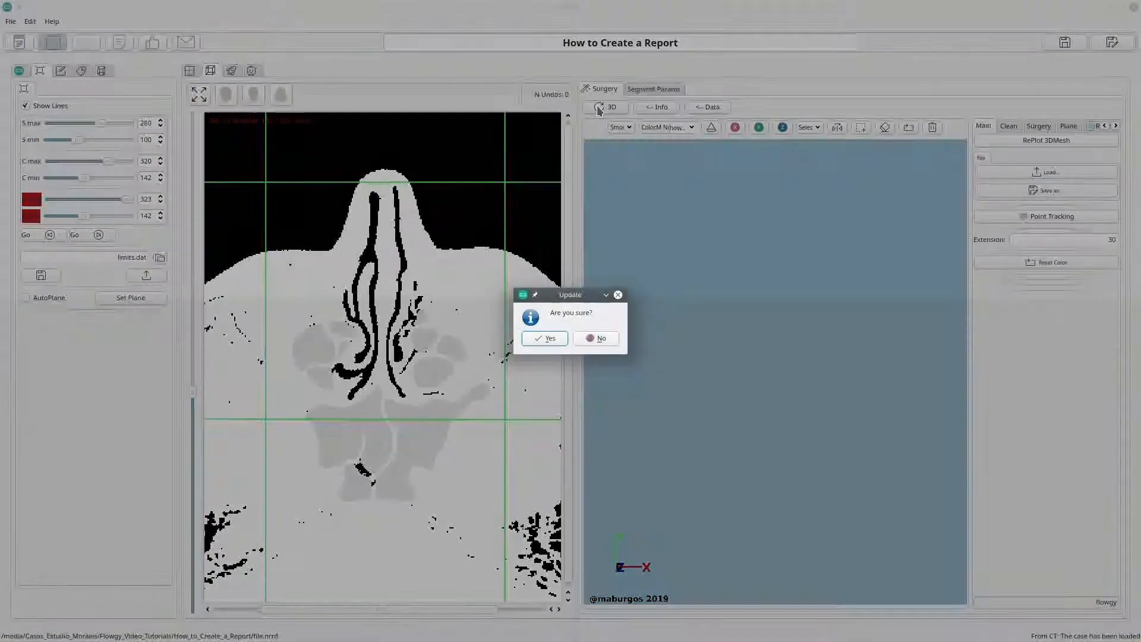
click(549, 337)
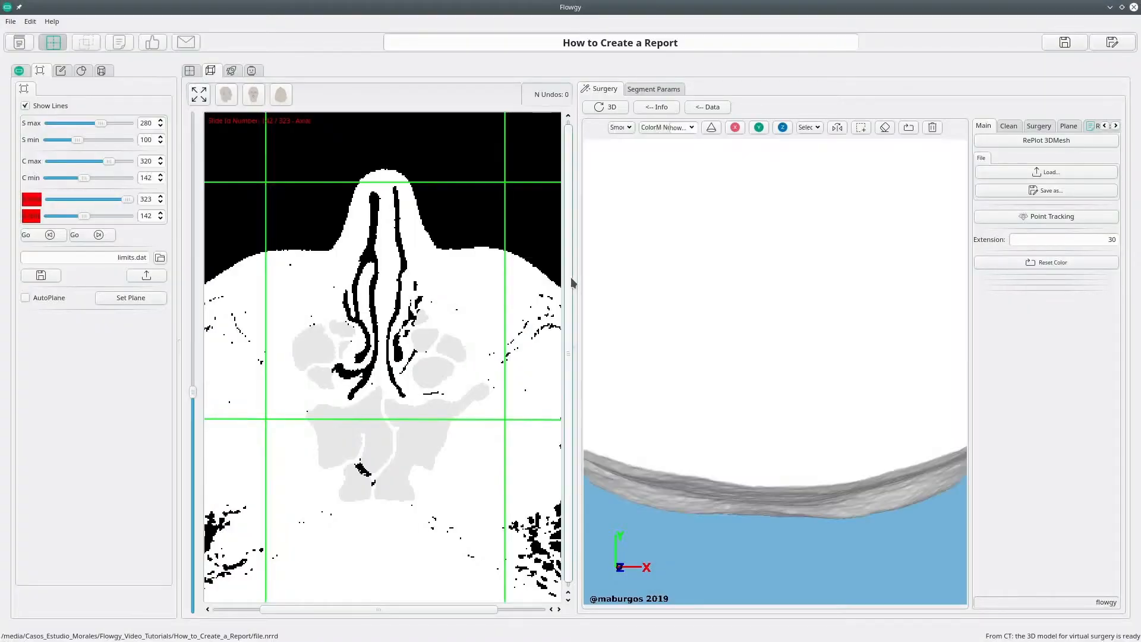
click(654, 128)
click(652, 165)
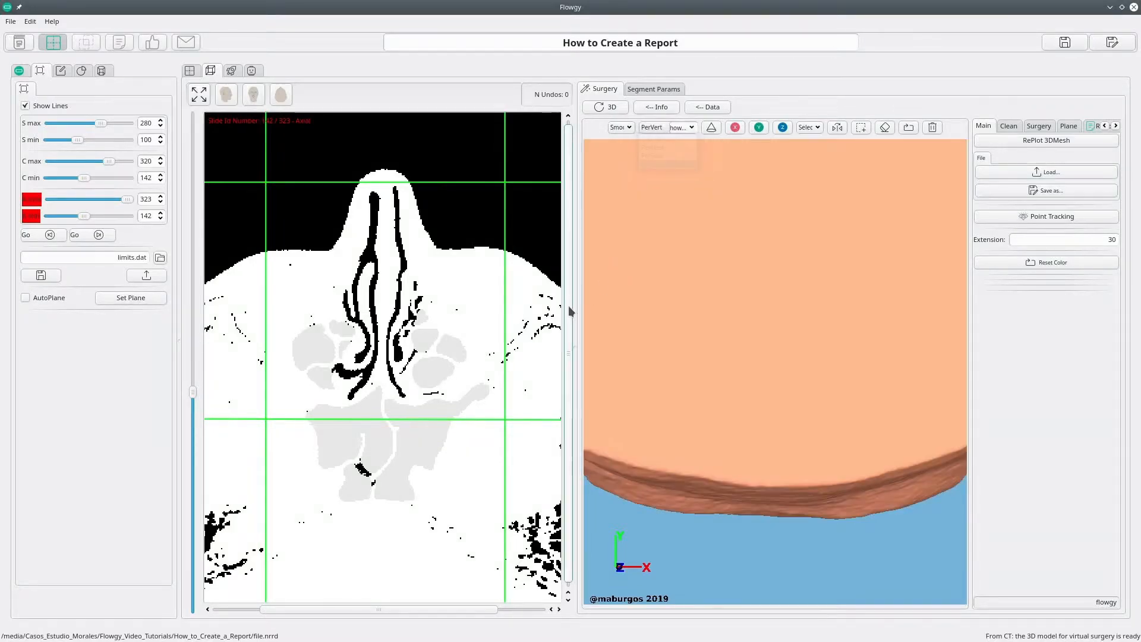
Orient the 3D model to show the outer surface of the face and generate a report image of it
drag(569, 304, 817, 319)
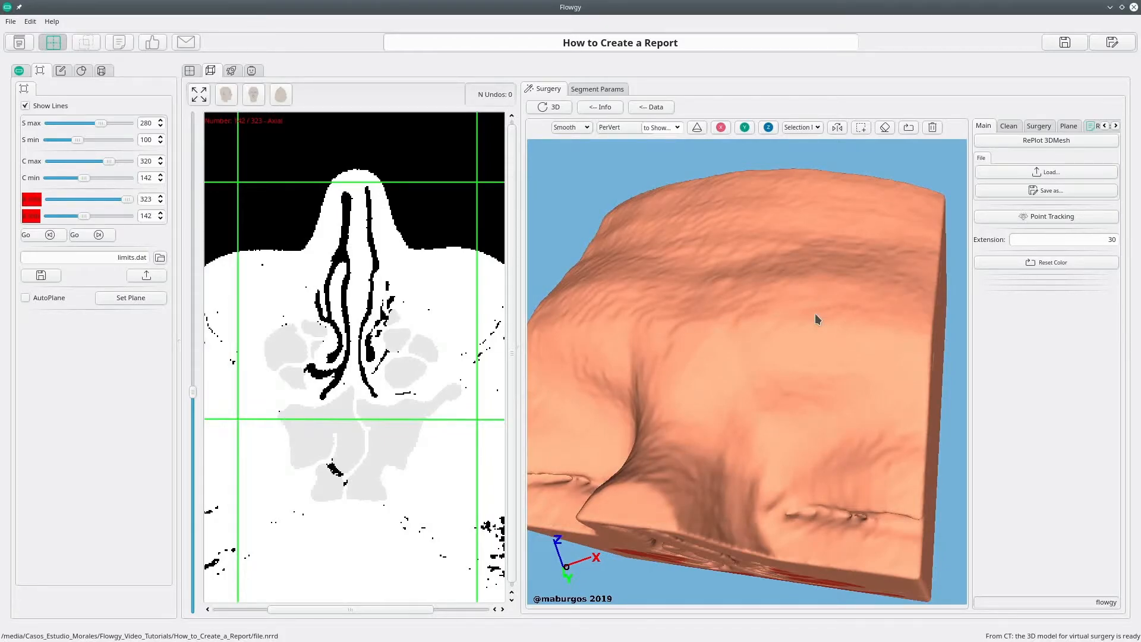
click(1098, 127)
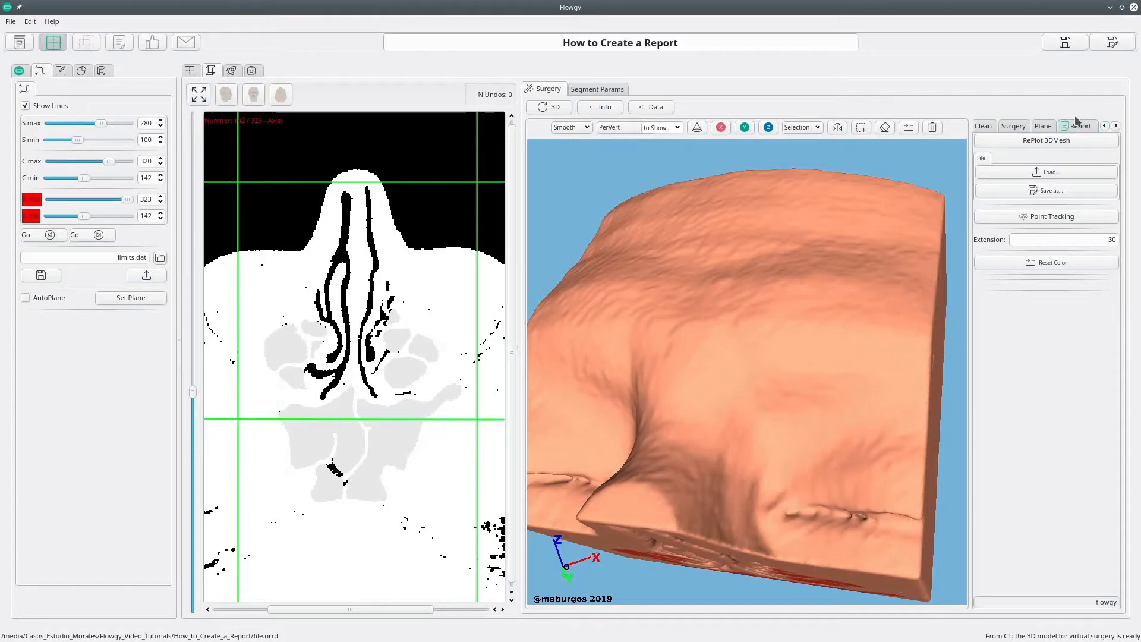
click(1076, 134)
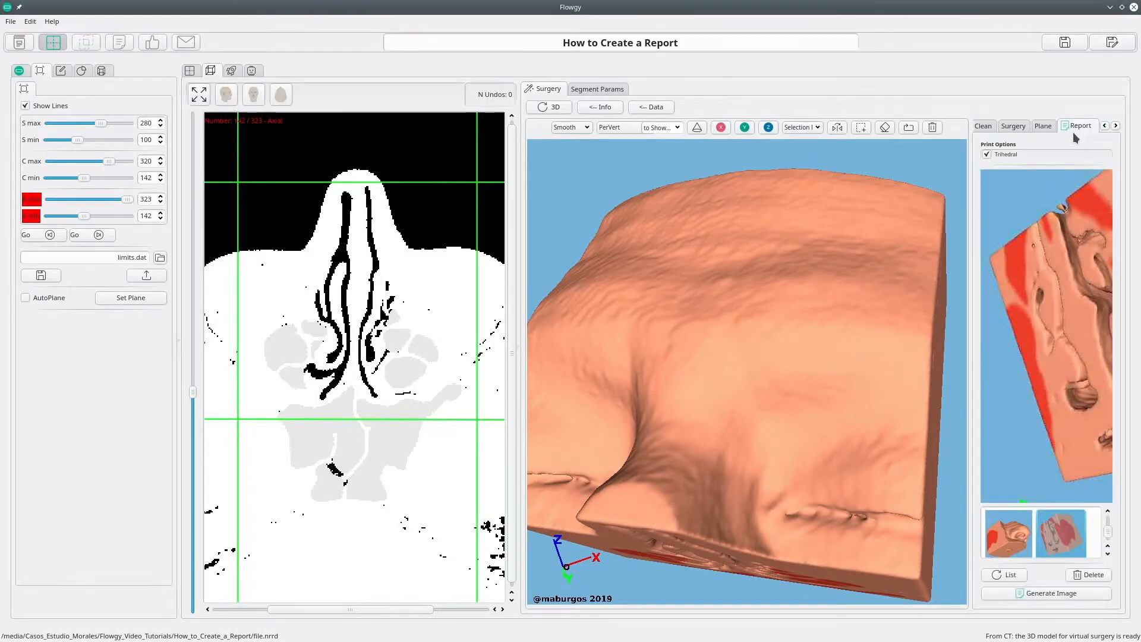
click(1047, 592)
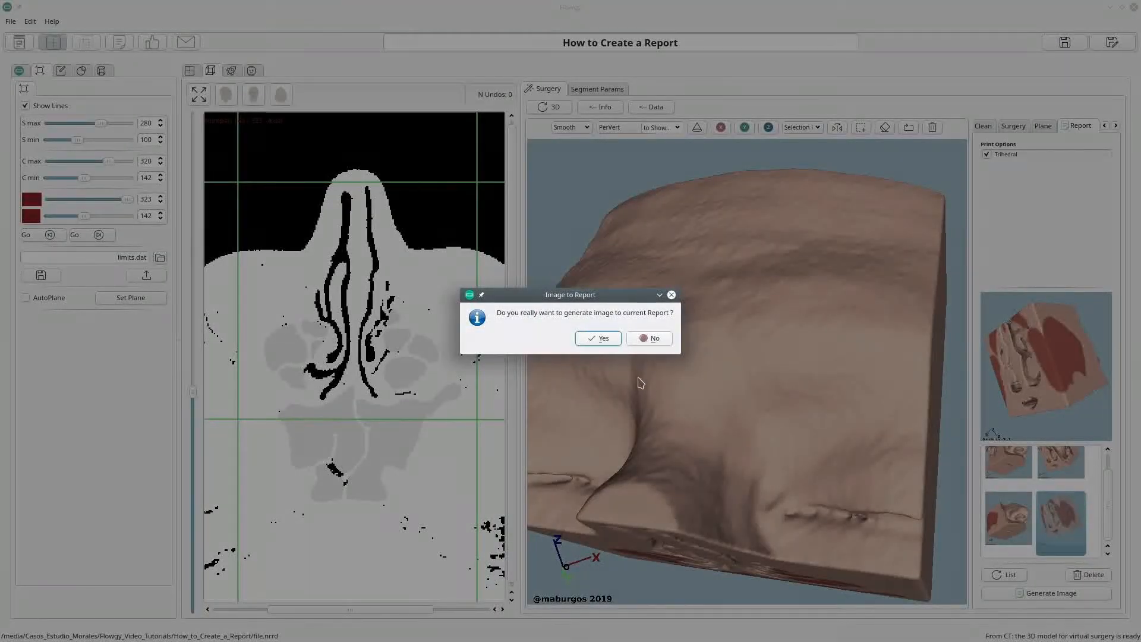
click(599, 338)
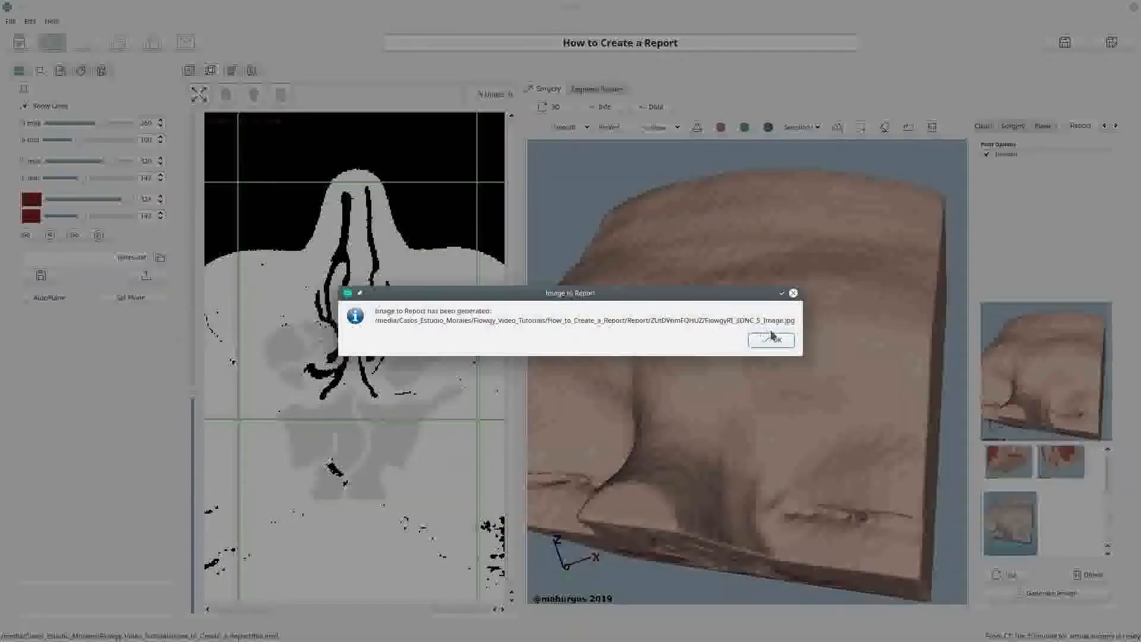
click(772, 341)
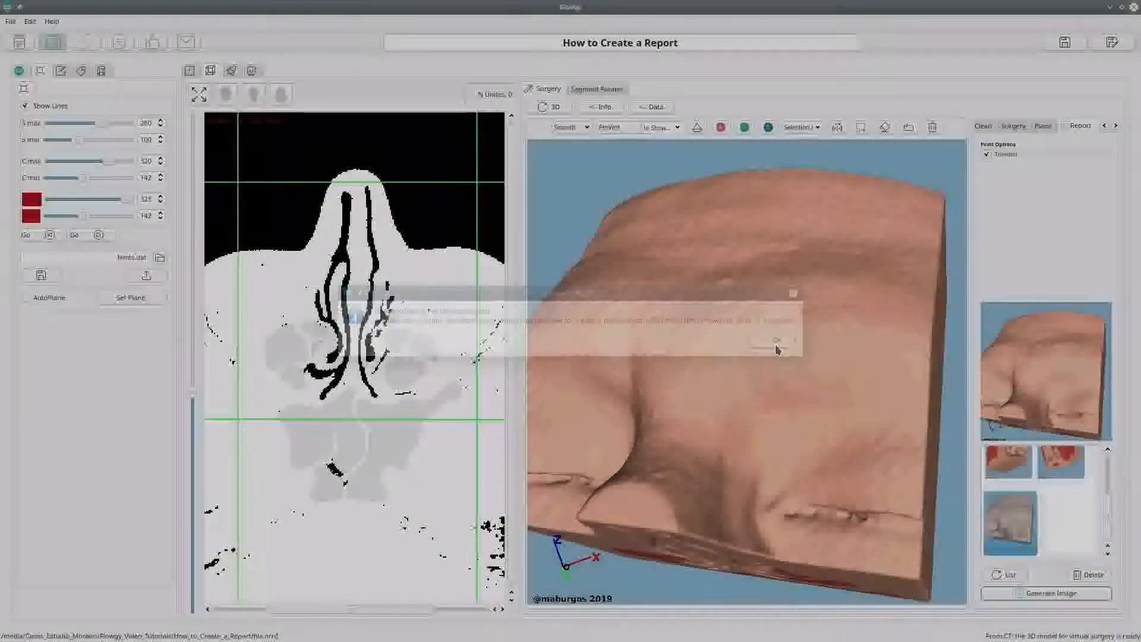
Turn the 3D model to its cut face, enlarge the nasal passages, and generate a report image of that view
drag(774, 344, 828, 360)
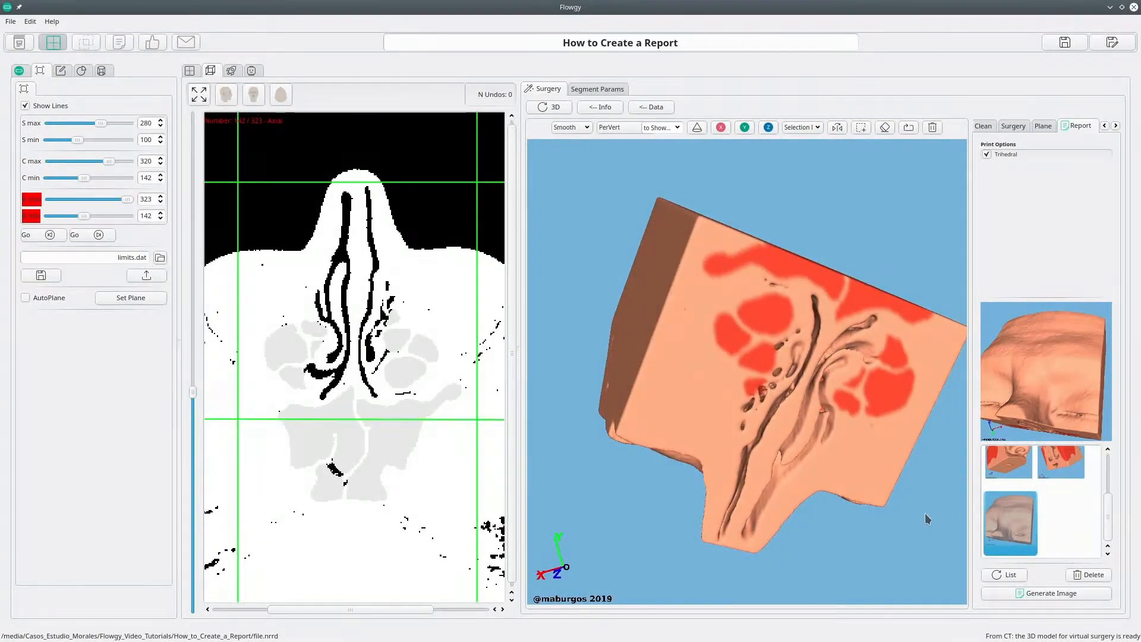
drag(689, 425, 814, 413)
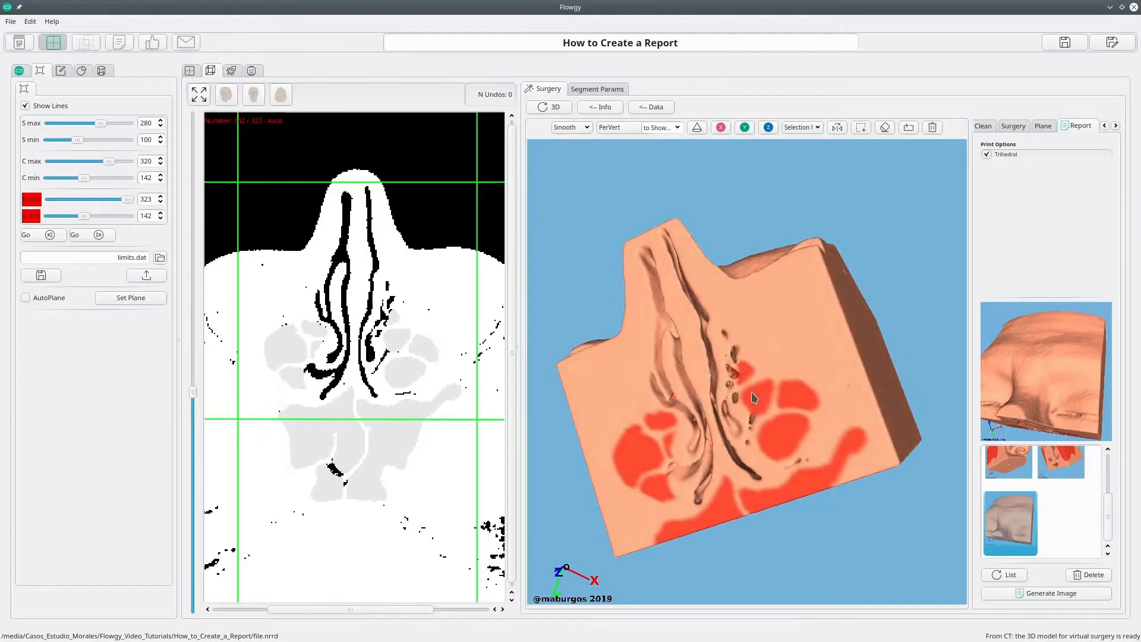
scroll(814, 413, up, 5)
scroll(814, 413, down, 5)
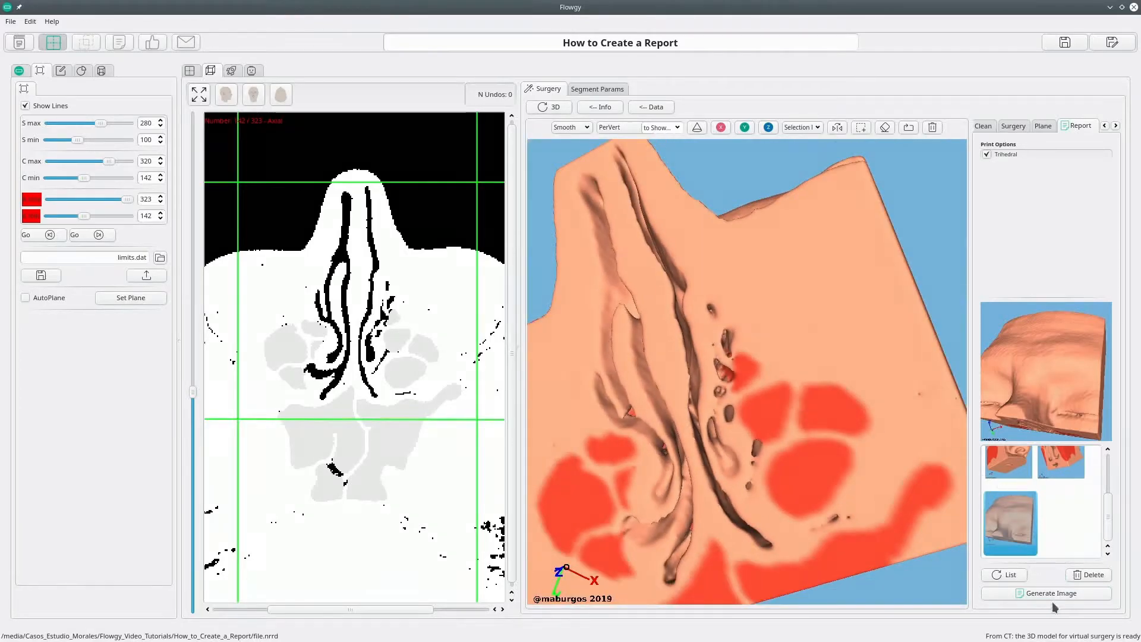
click(1052, 593)
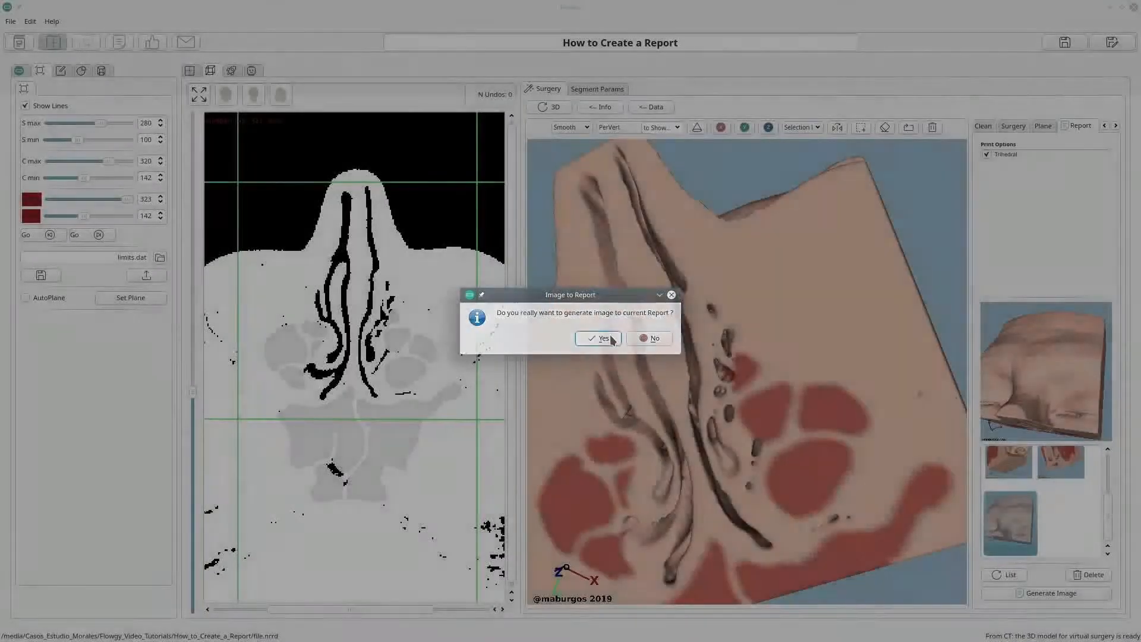
click(612, 339)
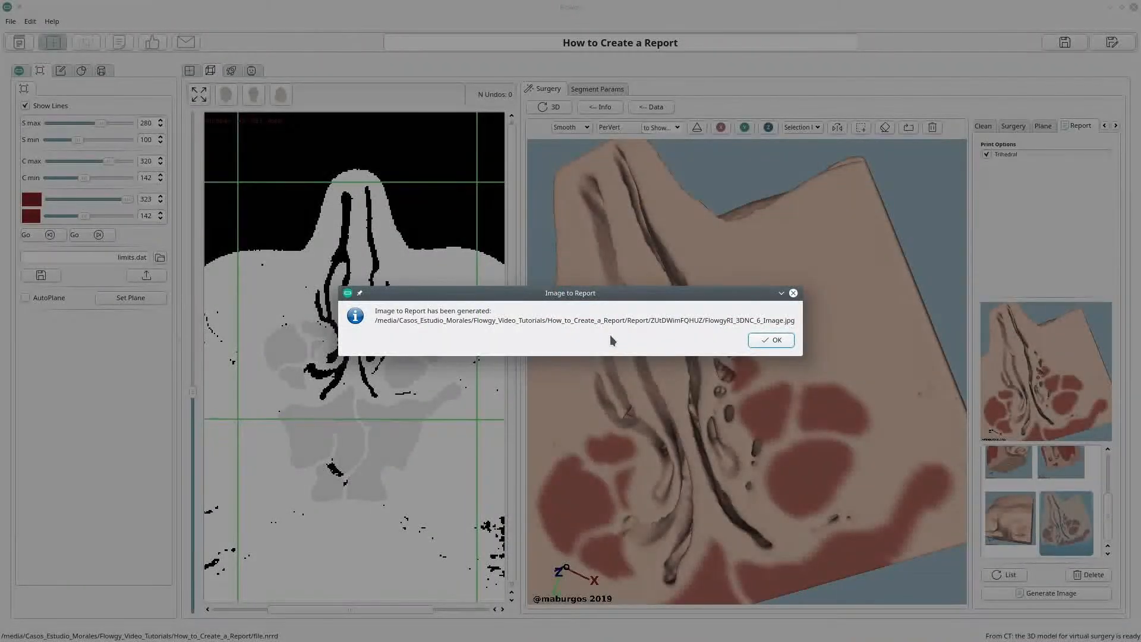
click(764, 340)
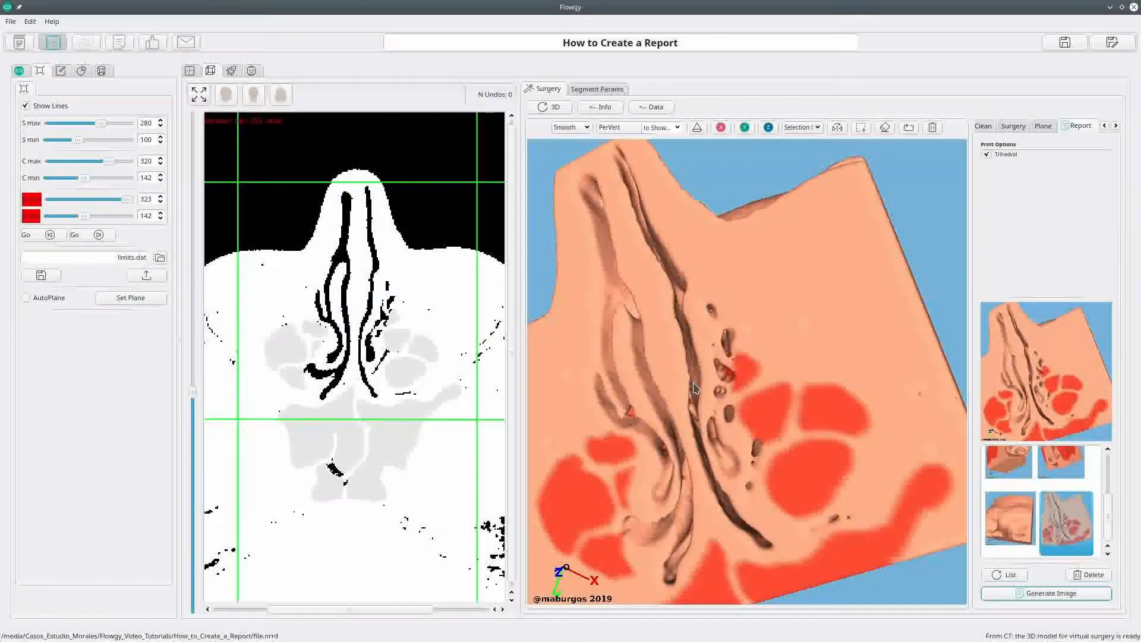
Generate another report image of the cut face from slightly farther away and delete the previous close-up image
click(1057, 591)
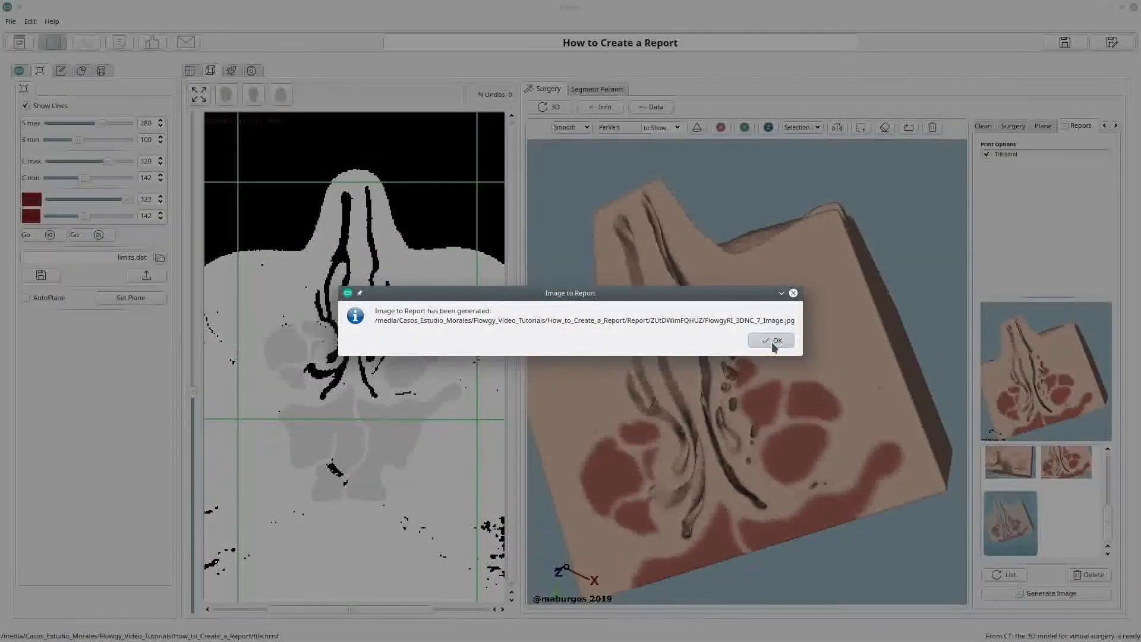
click(771, 340)
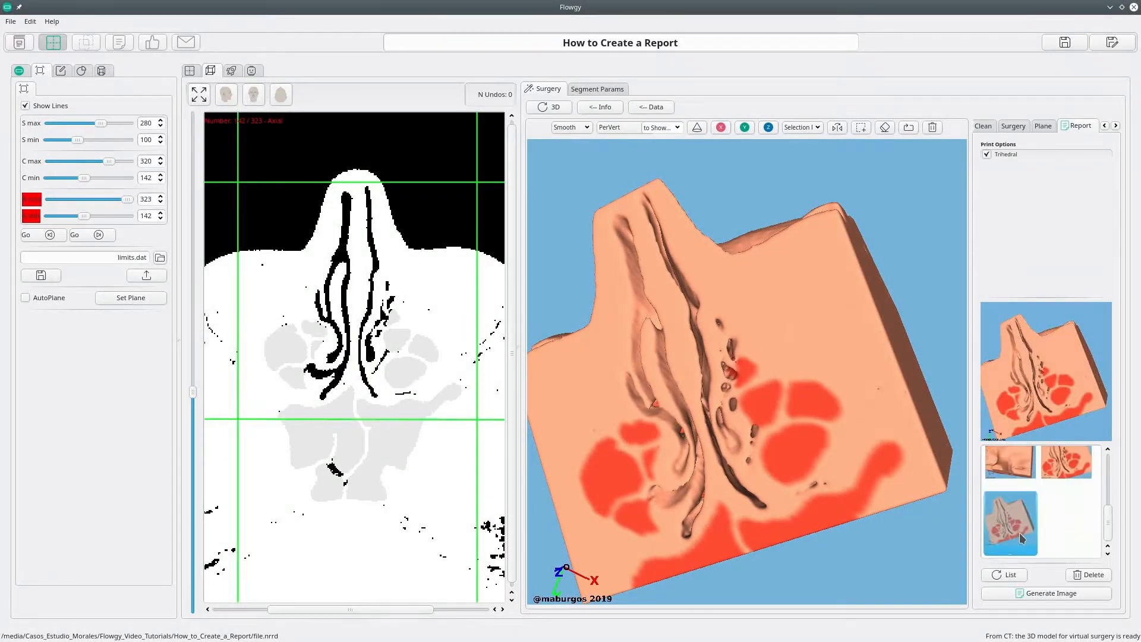
click(1081, 459)
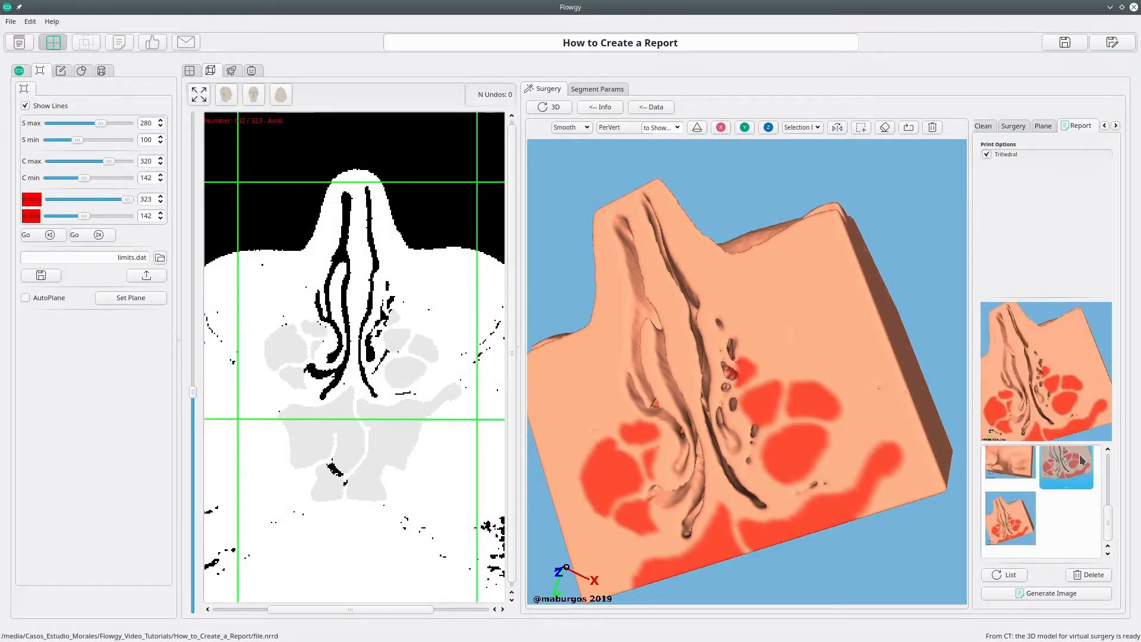
click(1081, 575)
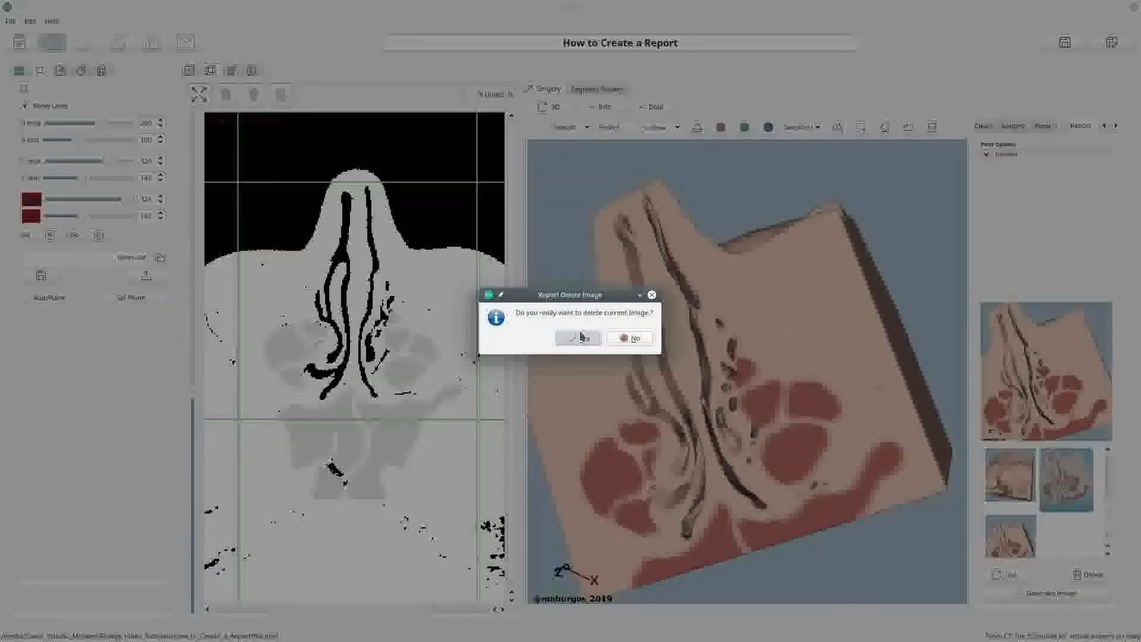
click(581, 333)
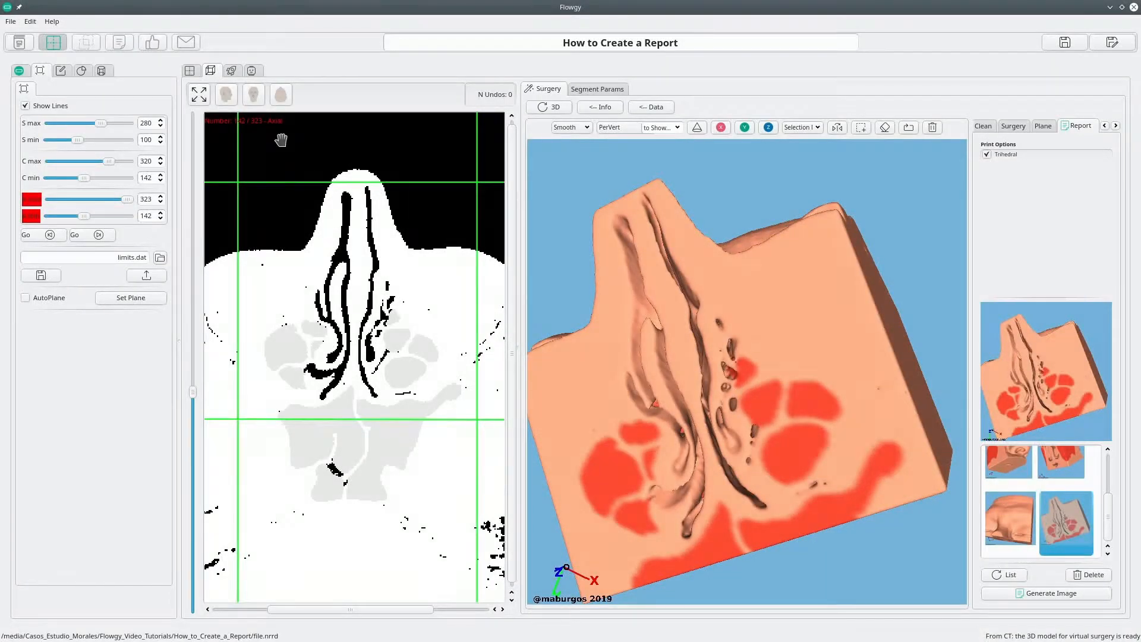
Return to the report section and show the 3D Nasal Cavity category to review its images
click(119, 42)
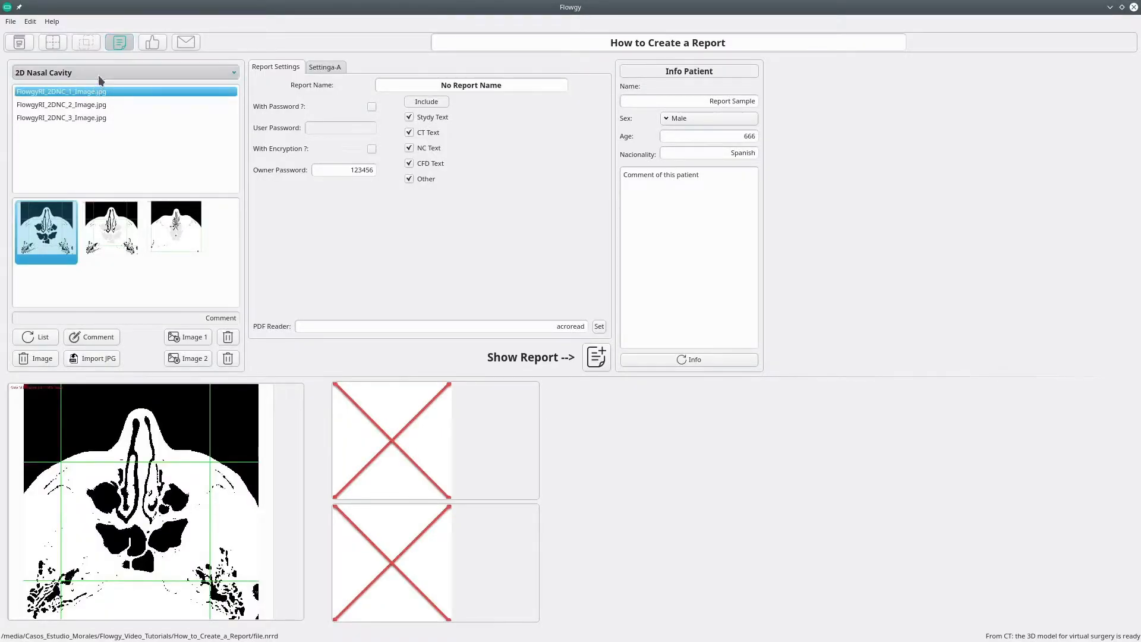
click(98, 75)
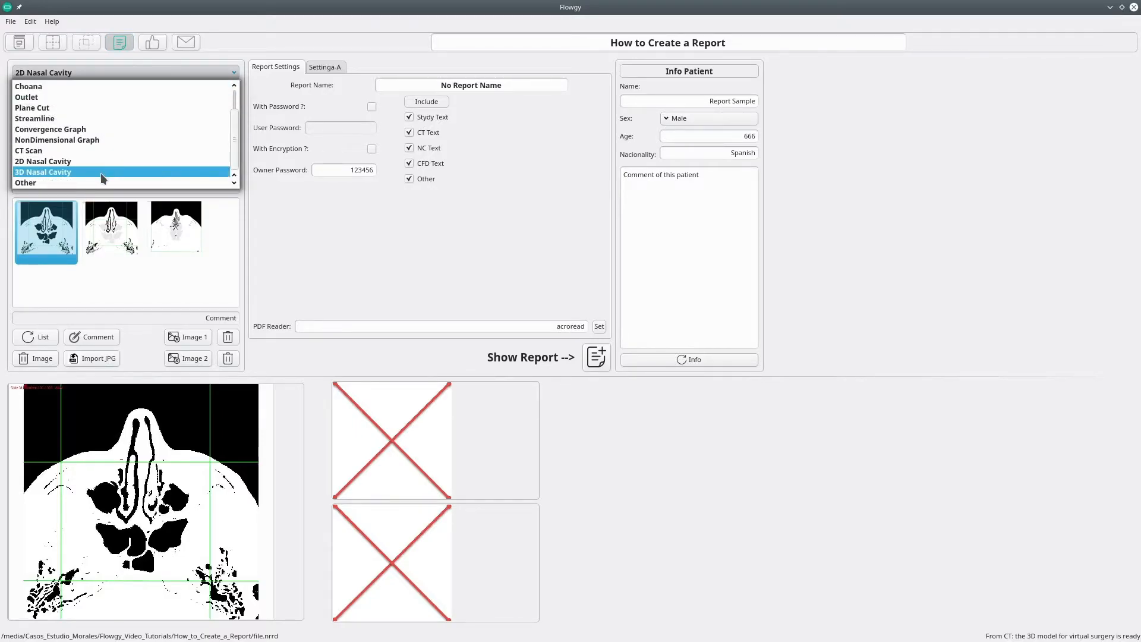
click(101, 173)
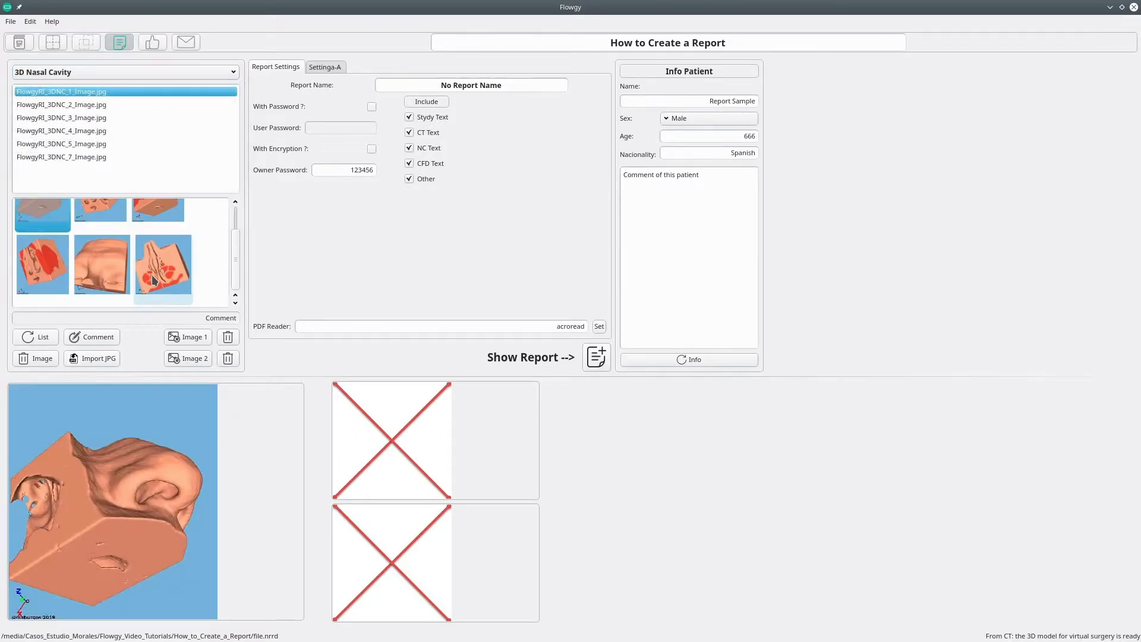
Review the outer-surface and cut-face images in the 3D Nasal Cavity category
click(112, 272)
click(149, 274)
click(115, 271)
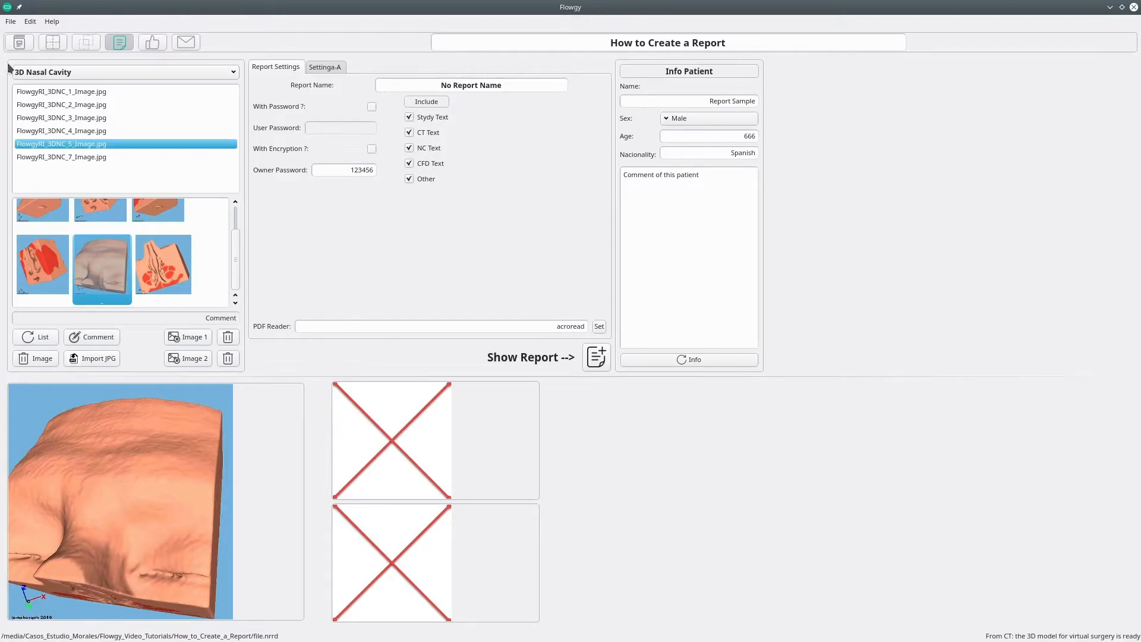
Go back to the study overview and open the case's CFD simulation
click(20, 42)
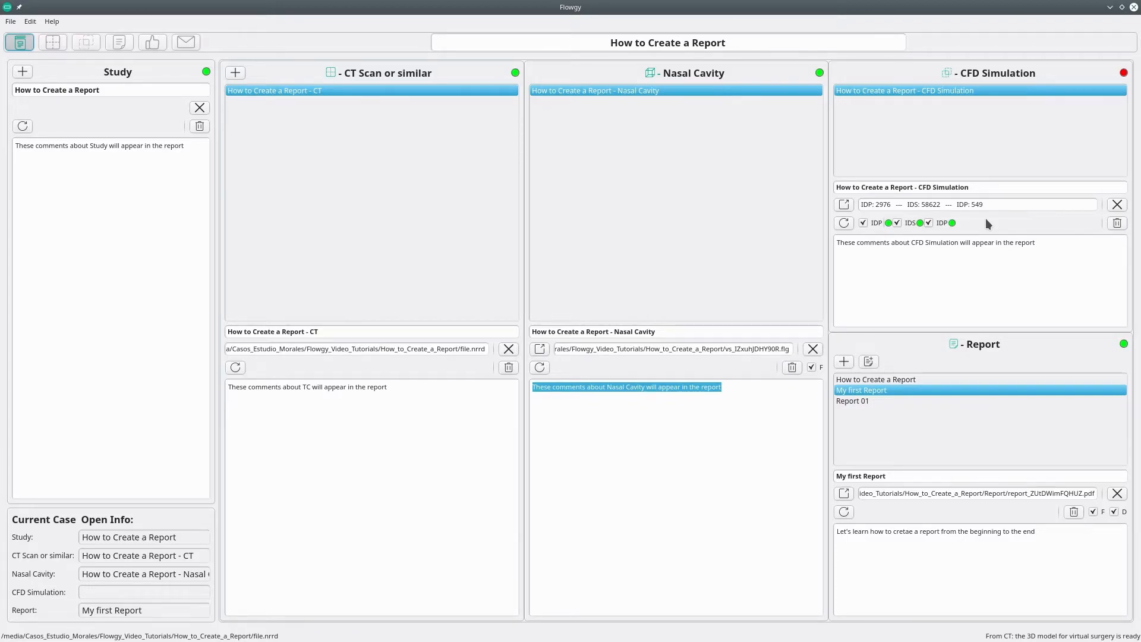
click(844, 205)
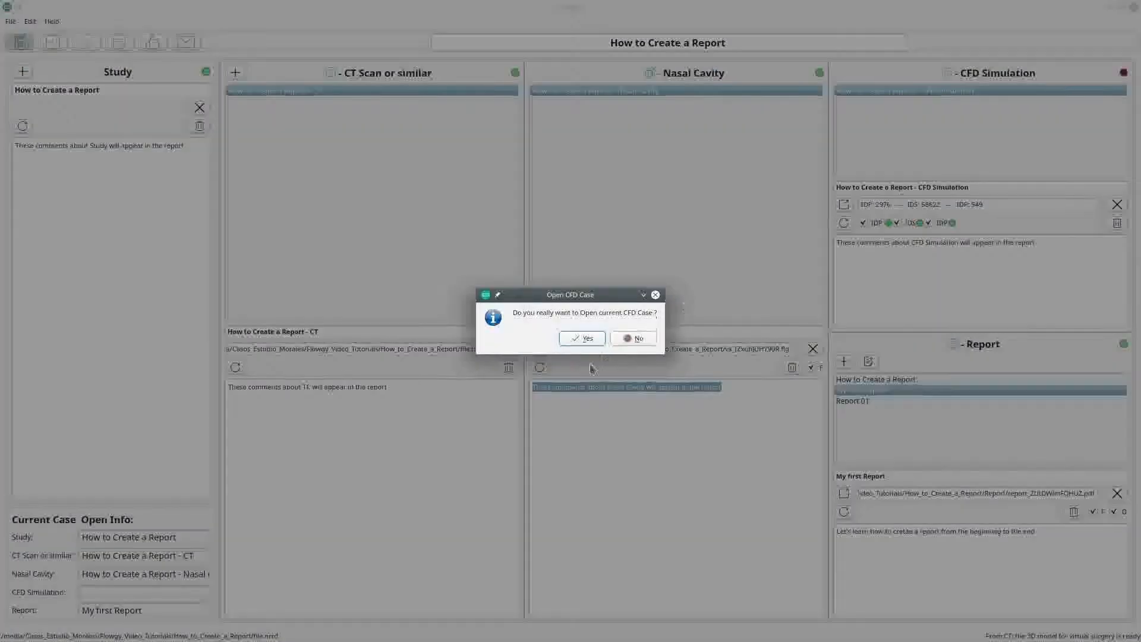
click(589, 339)
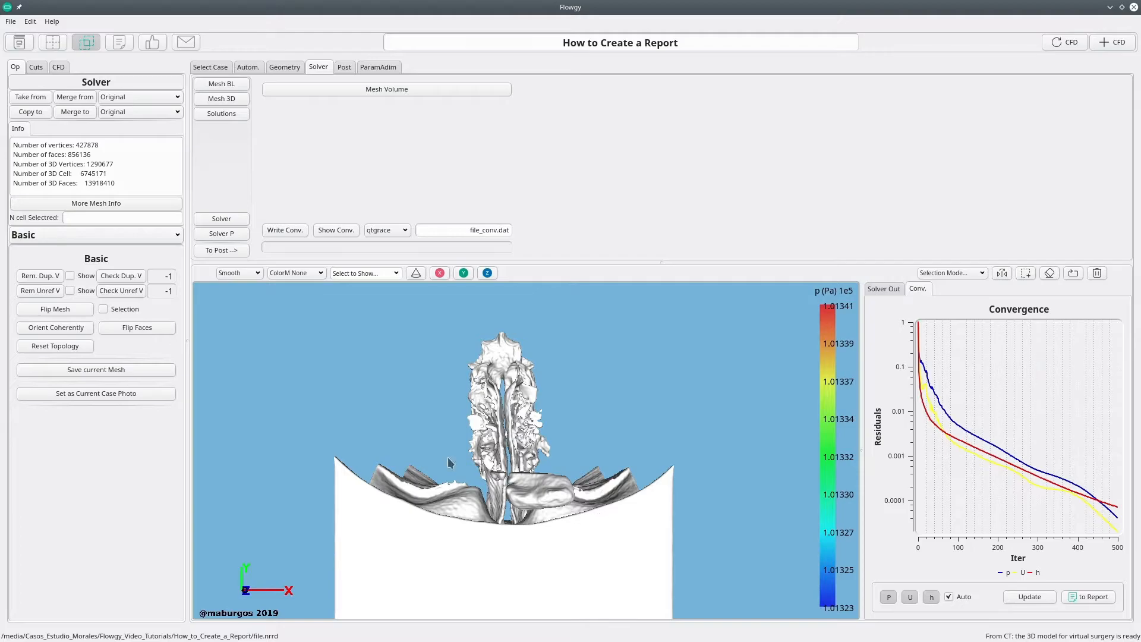
Show the Report image tools, colour the CFD model per vertex, and orient it to show the face plane and nasal passages obliquely
click(91, 236)
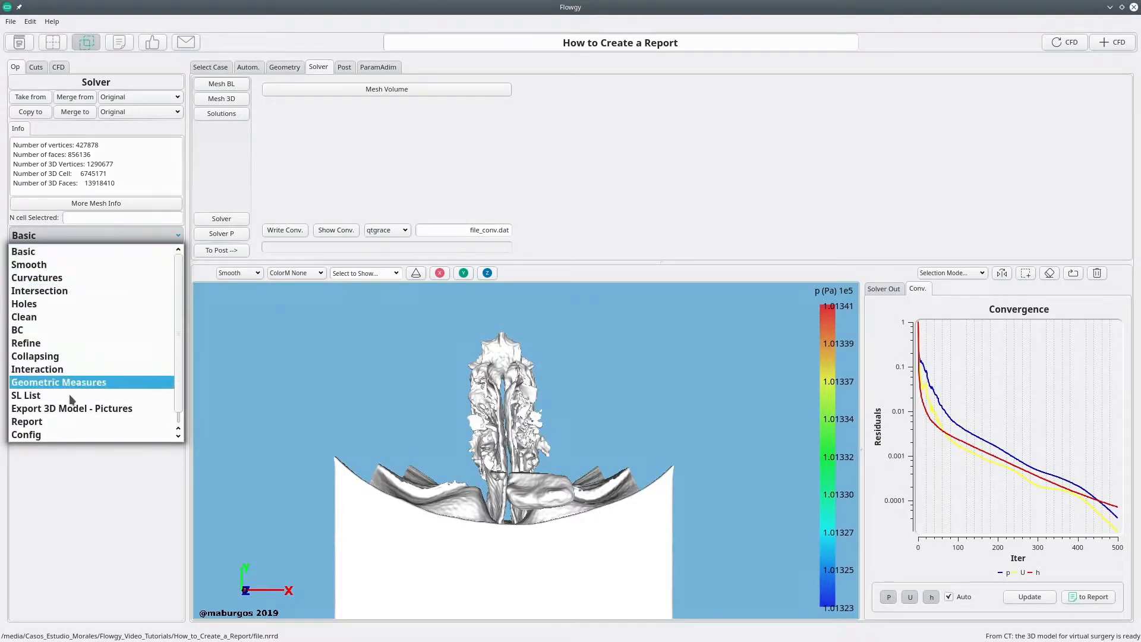
click(57, 423)
drag(487, 551, 510, 409)
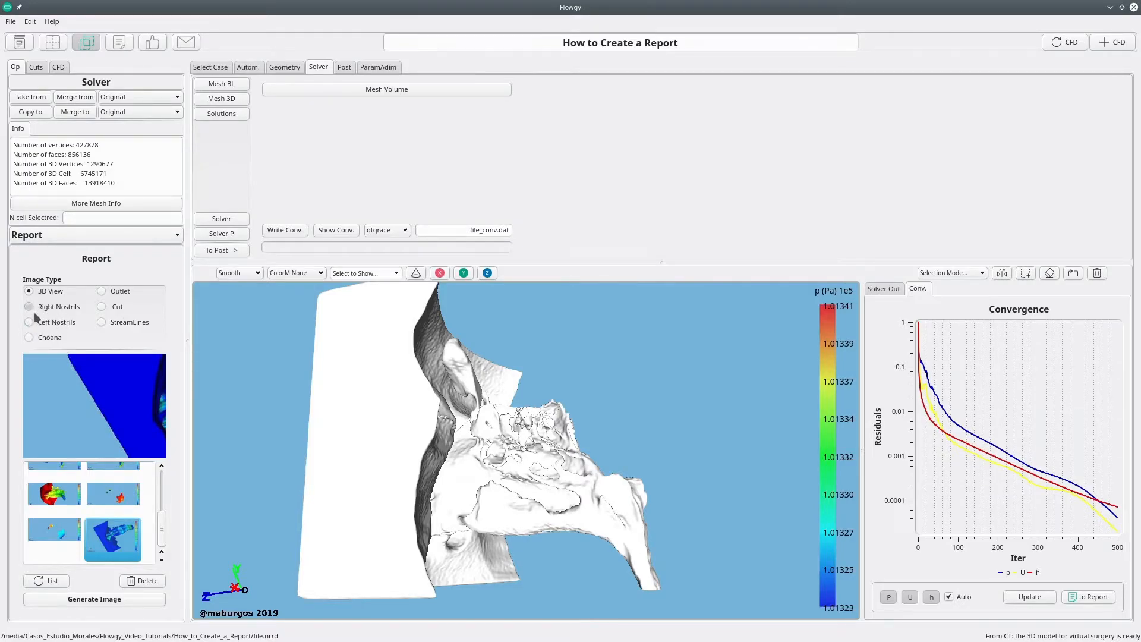
click(30, 338)
click(101, 292)
click(300, 273)
click(290, 310)
drag(535, 425, 466, 372)
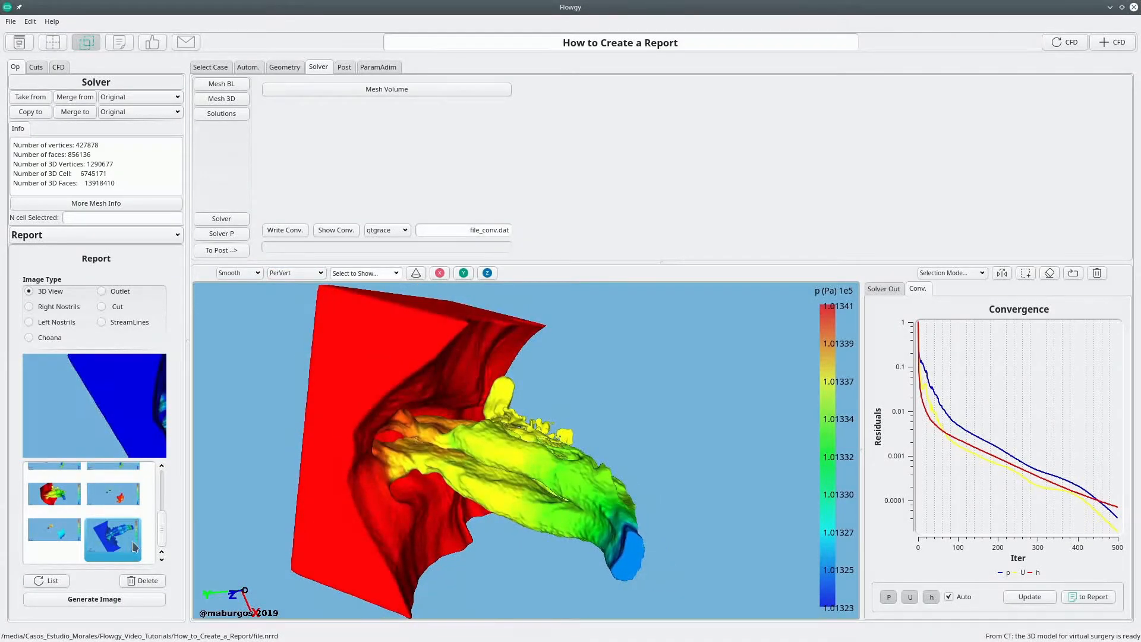
Generate a 3D View report image of the pressure-coloured CFD model
click(123, 597)
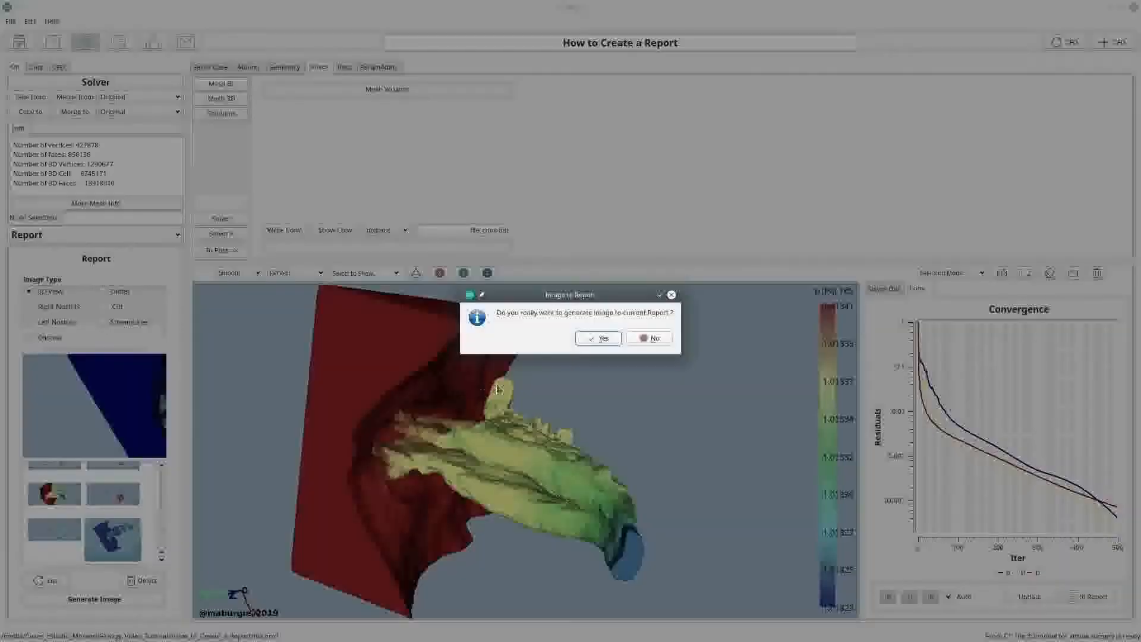
click(593, 338)
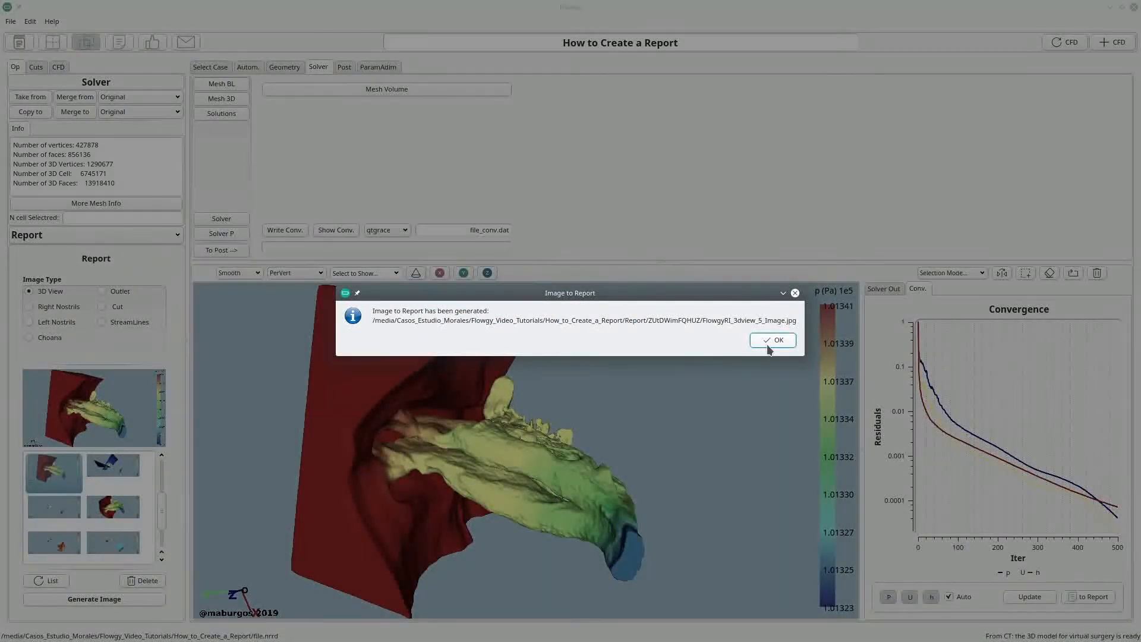
click(771, 342)
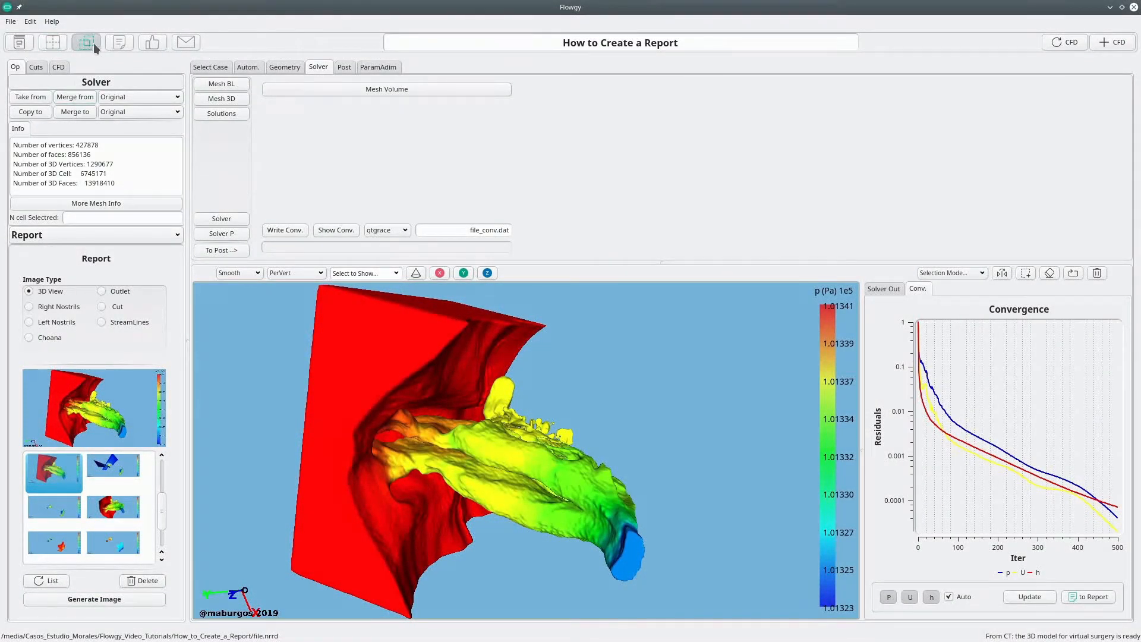
Return to the report section and review the newest image in the 3D View category
click(119, 42)
click(83, 75)
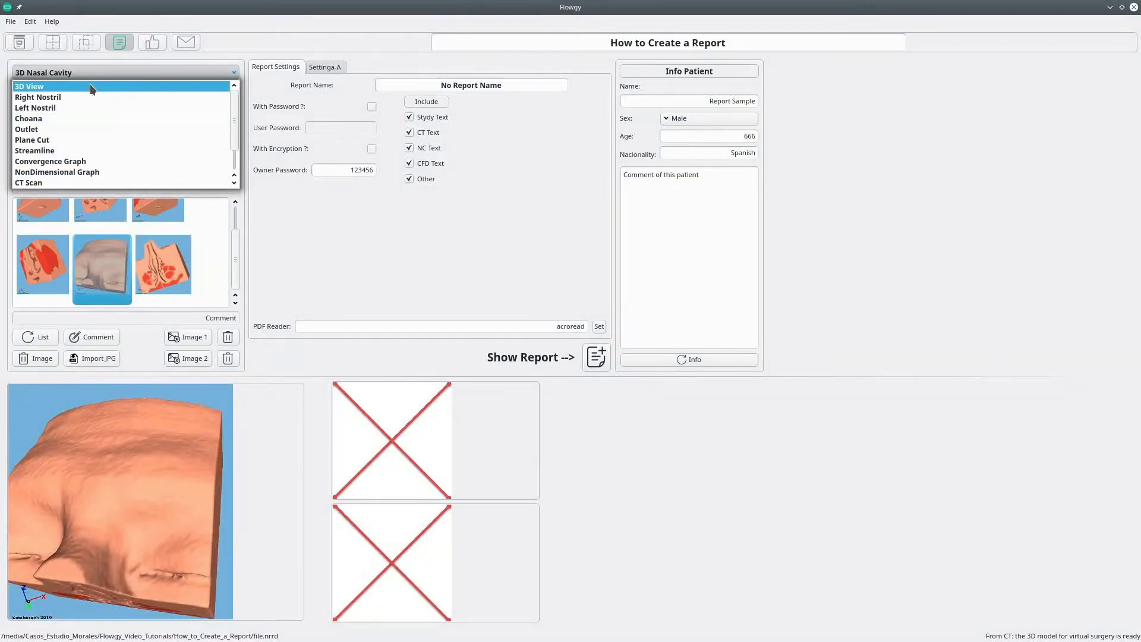
click(91, 88)
click(113, 280)
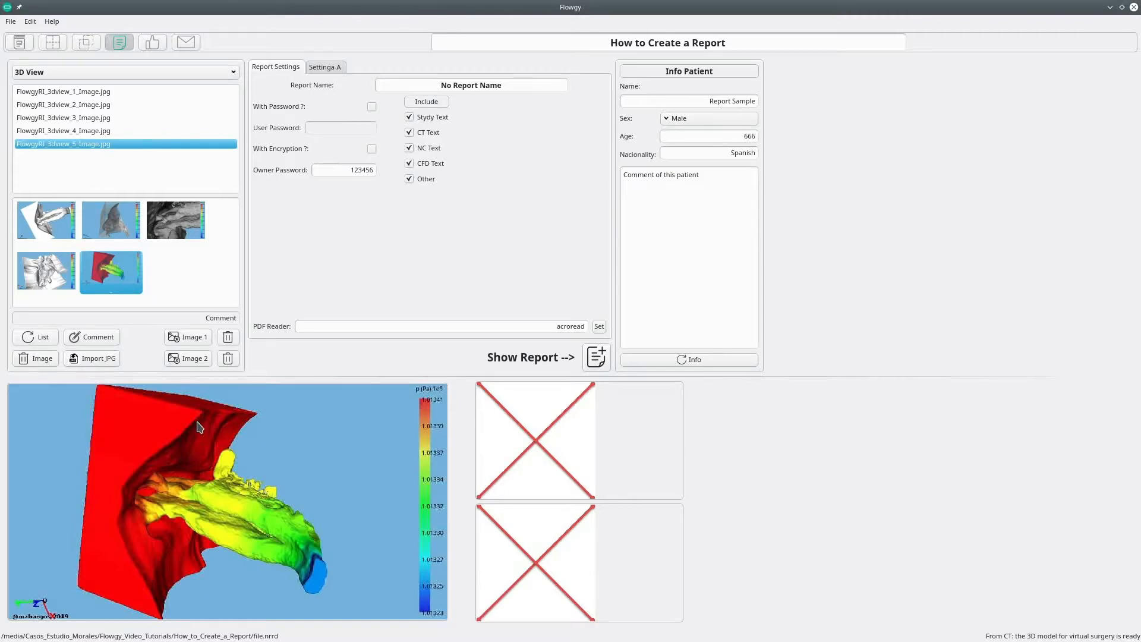
Send the CFD solution to post-processing and load the saved cuts from CortesPost
click(84, 43)
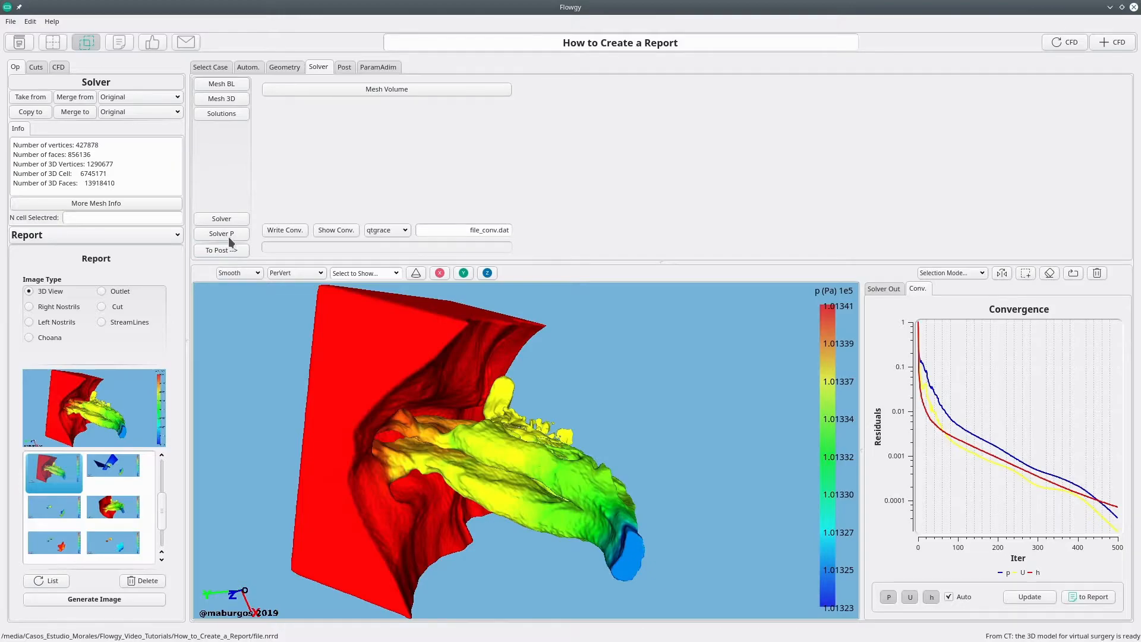
click(230, 252)
click(345, 67)
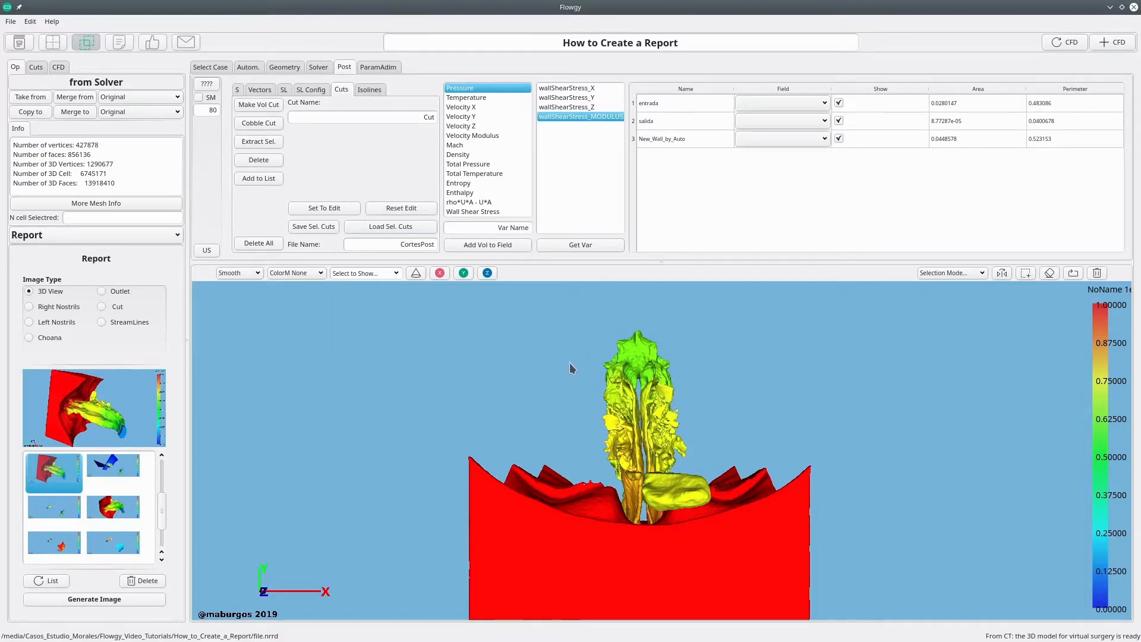
click(400, 233)
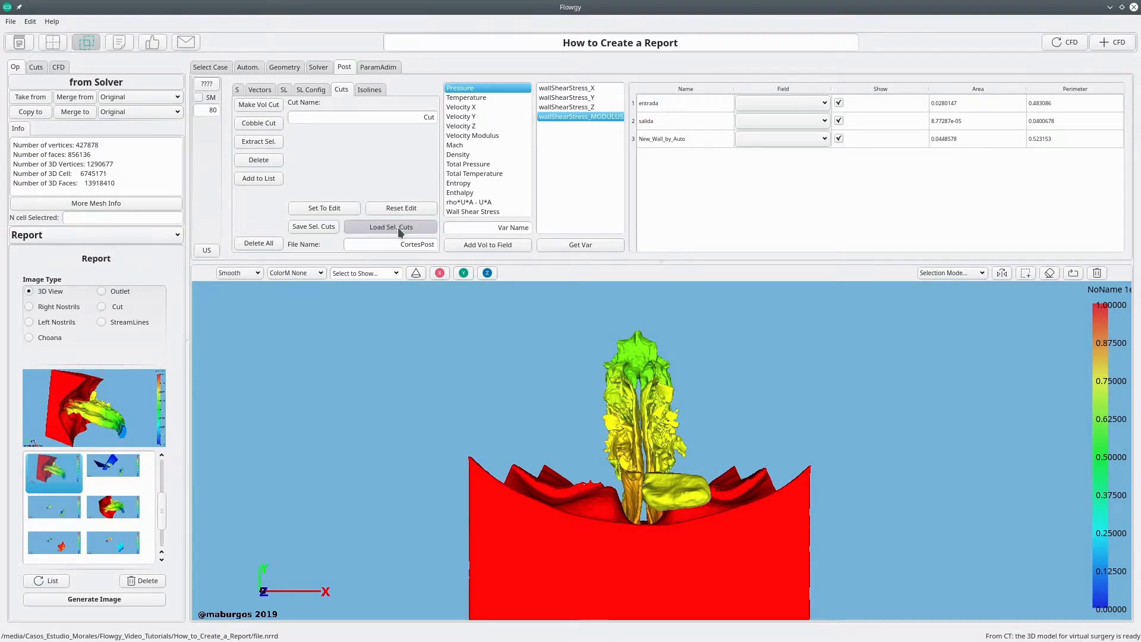
click(553, 343)
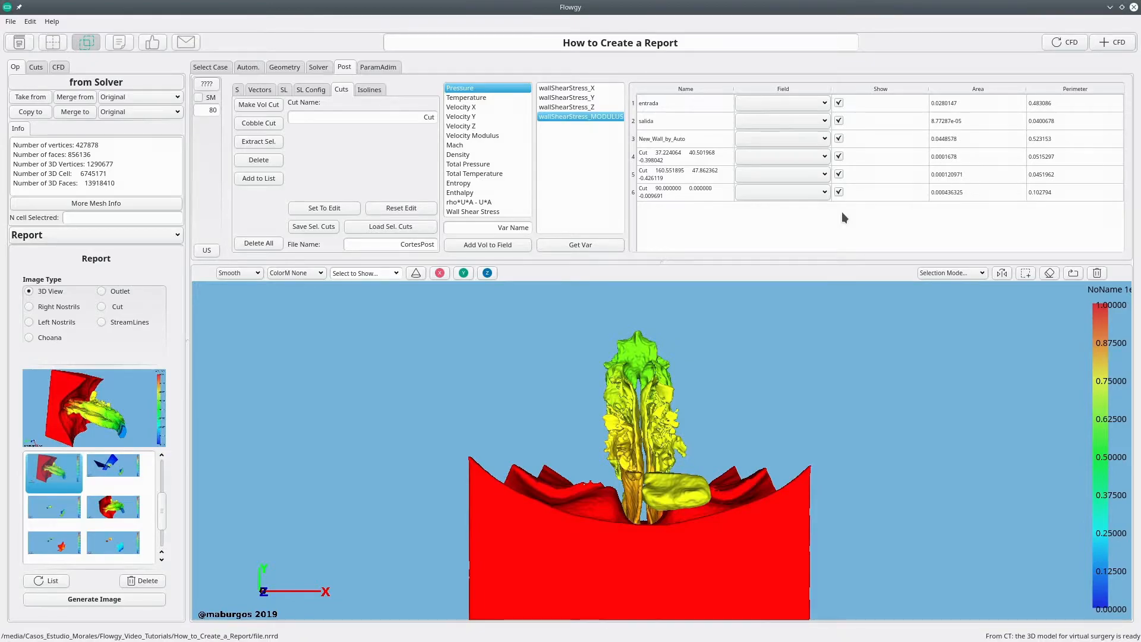
Hide the New_Wall_by_Auto, salida and entrada surfaces and orient the model so all three cuts can be seen
click(839, 139)
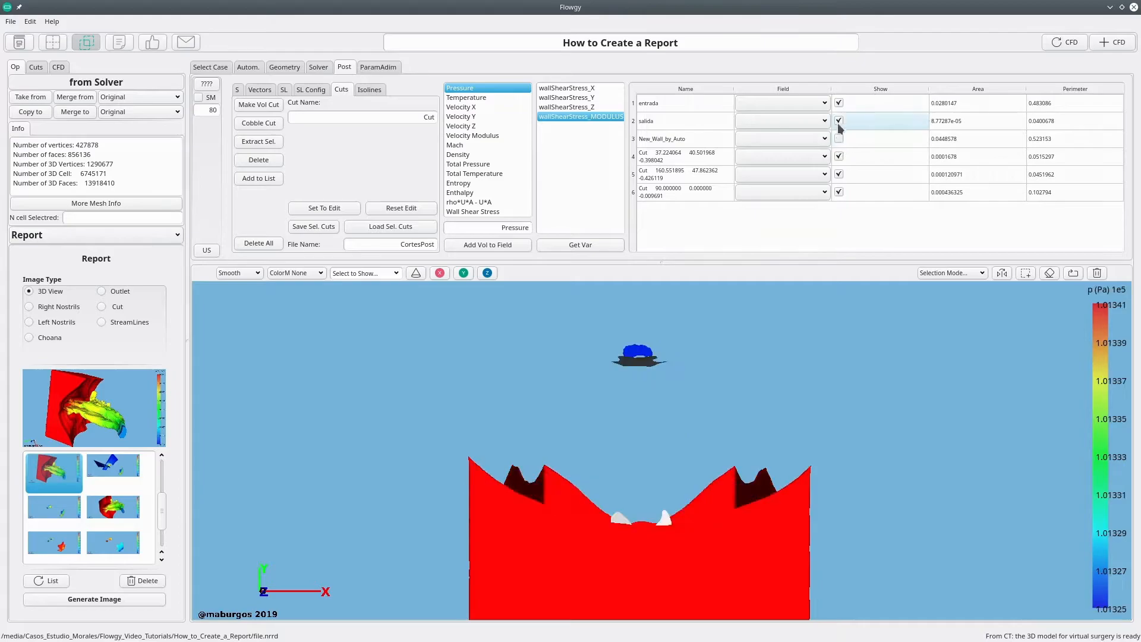
click(839, 121)
click(839, 103)
drag(782, 356, 412, 347)
drag(582, 499, 722, 501)
drag(665, 528, 674, 444)
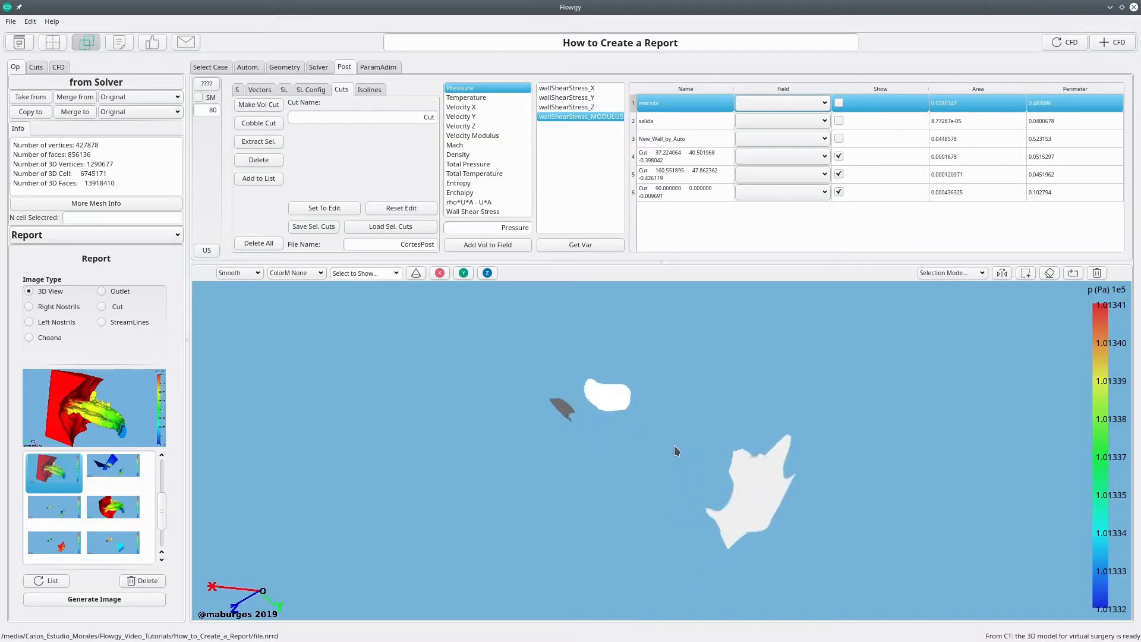
Colour the cuts per vertex by Velocity Modulus
click(304, 275)
click(292, 306)
click(476, 135)
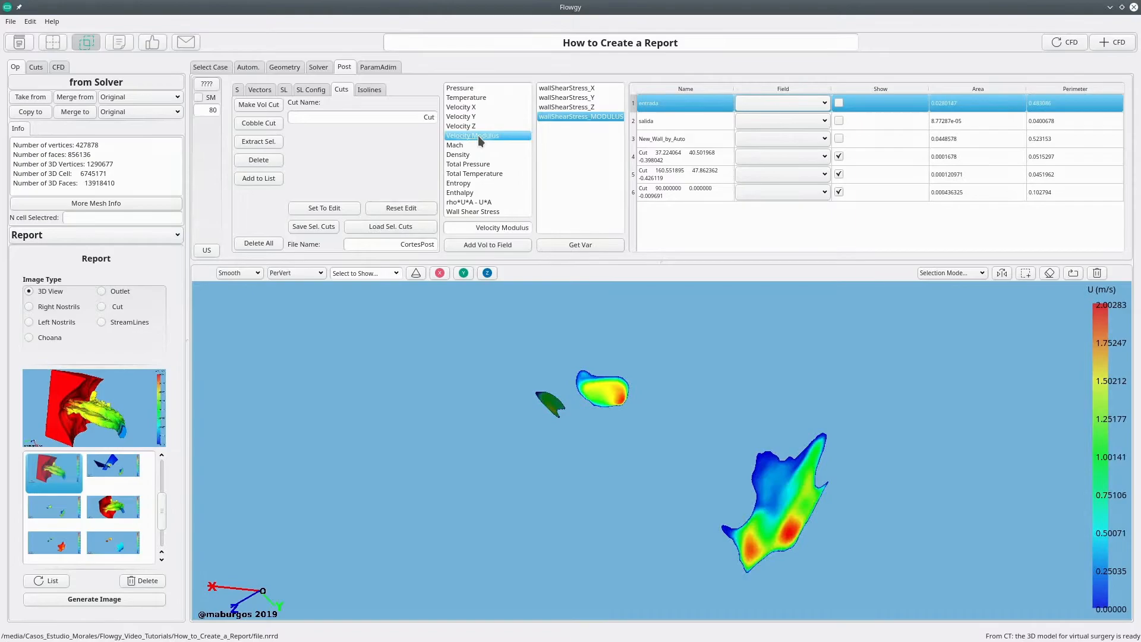
drag(667, 451, 690, 455)
Set the report image type to Cut and generate an image of the velocity-coloured cuts
click(102, 307)
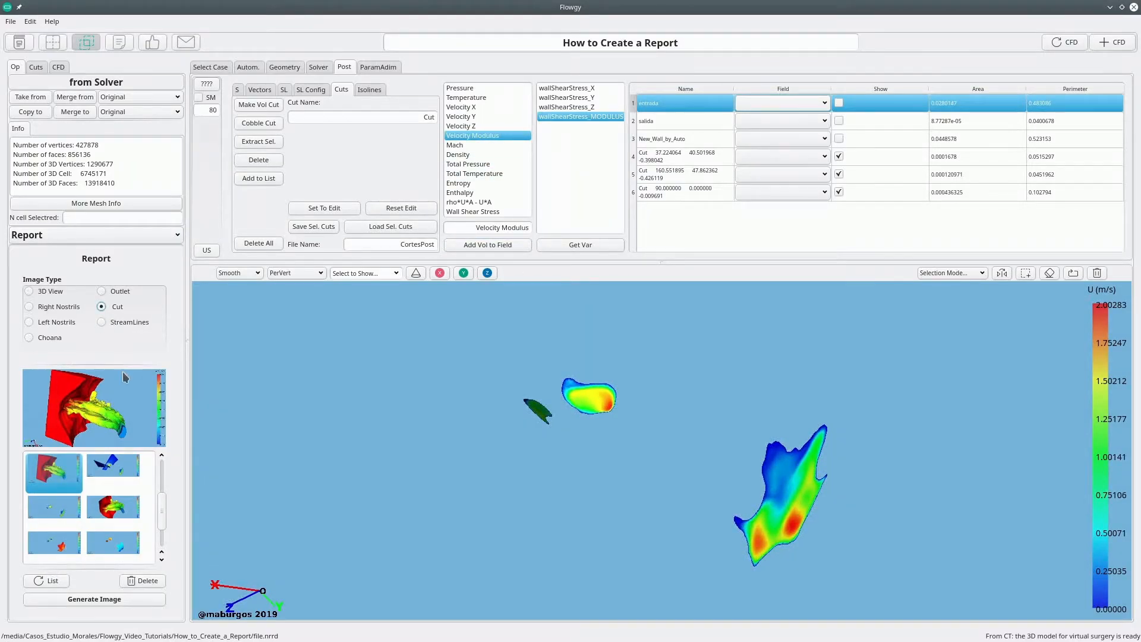
click(117, 600)
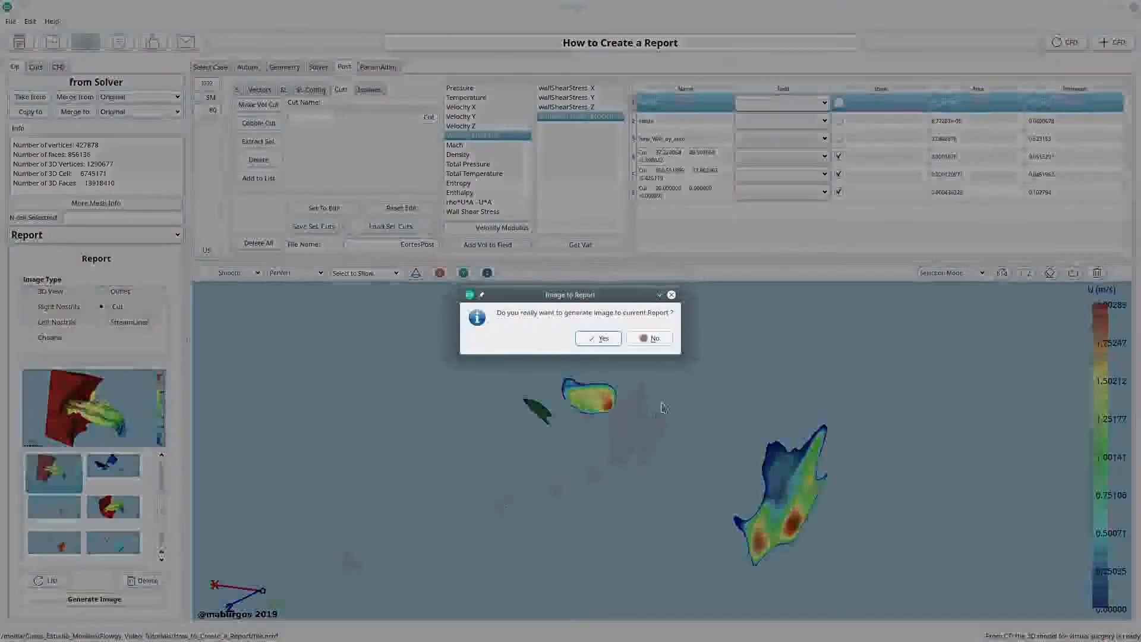
click(602, 338)
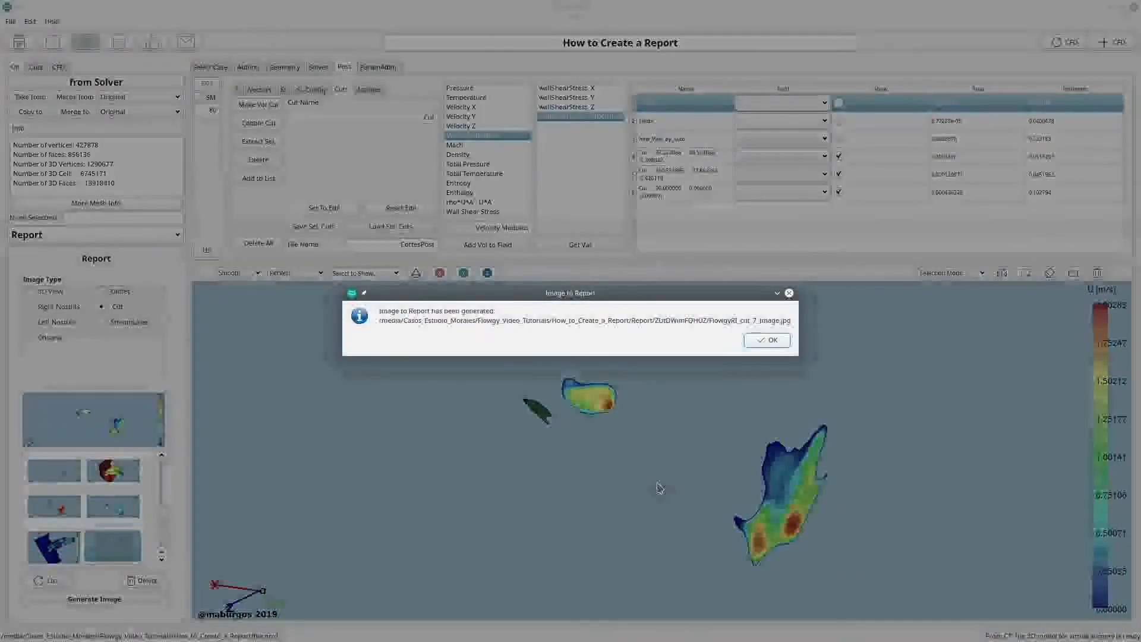
click(766, 340)
Enlarge the largest cut and generate a second Cut report image from that close-up view
scroll(656, 459, up, 5)
scroll(656, 459, up, 2)
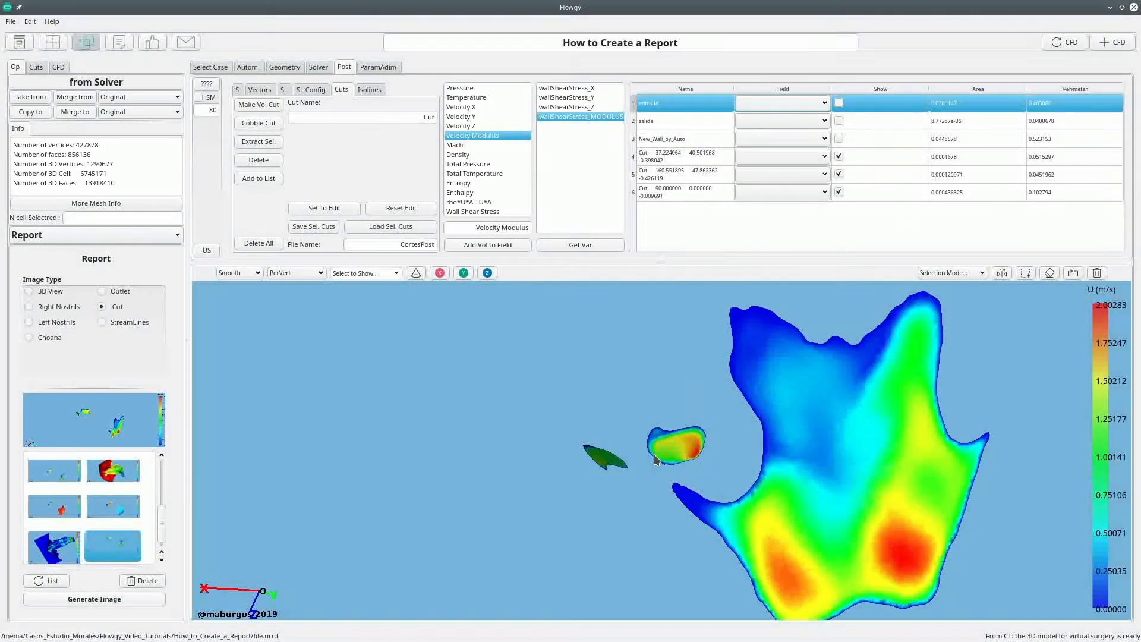
click(144, 598)
click(602, 338)
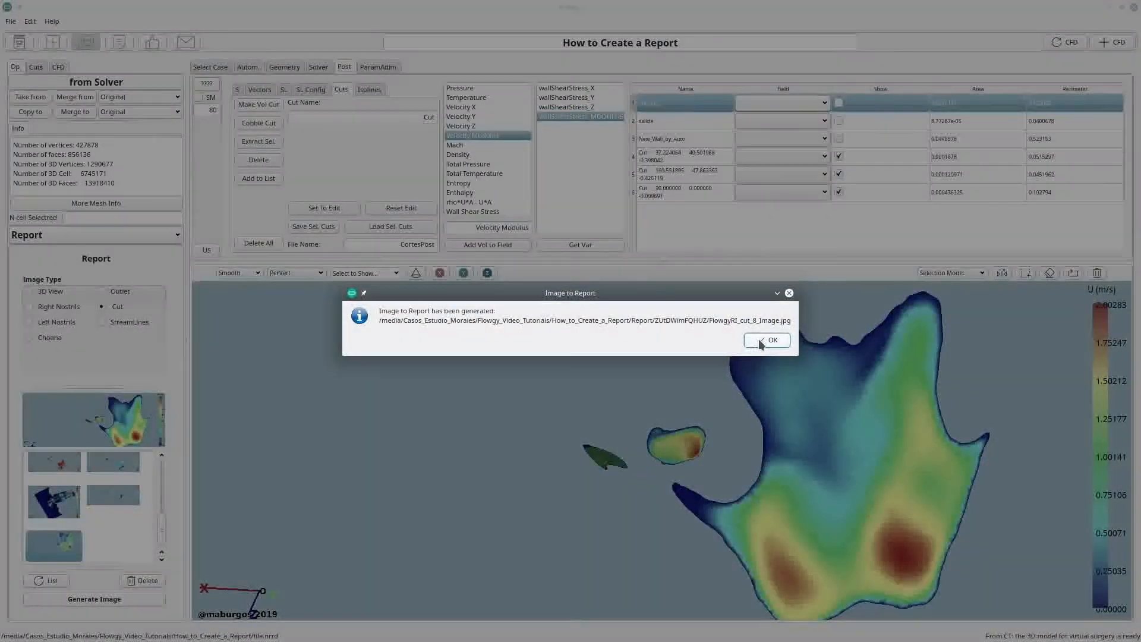
click(760, 342)
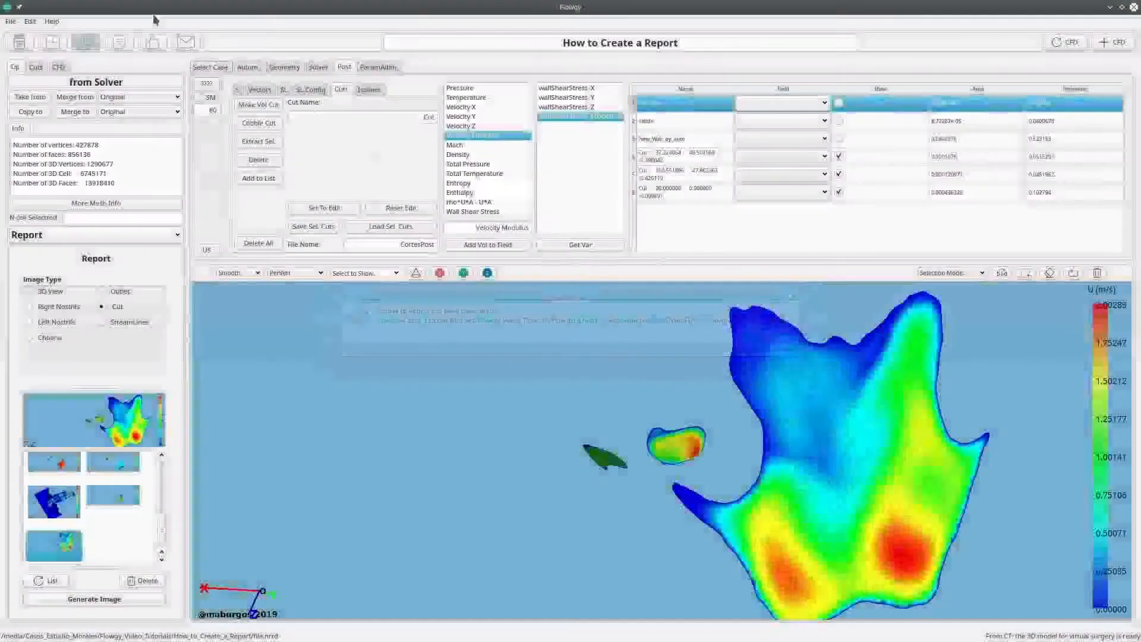
Return to the report section and review the two newest images in the Plane Cut category
click(130, 42)
click(128, 74)
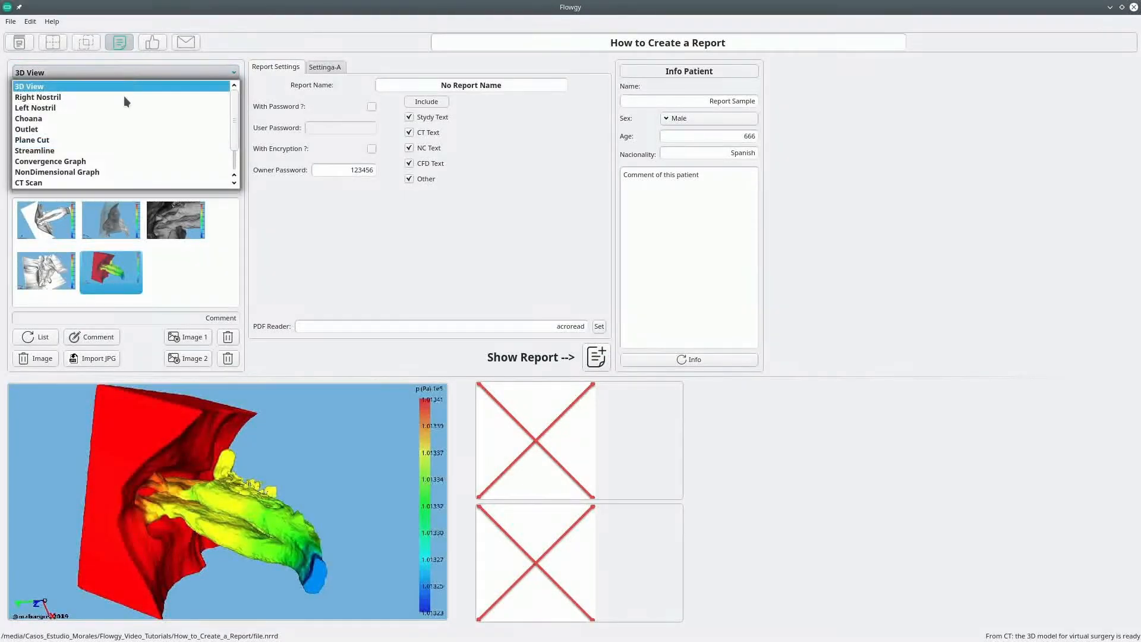
click(91, 140)
scroll(106, 278, down, 1)
click(67, 284)
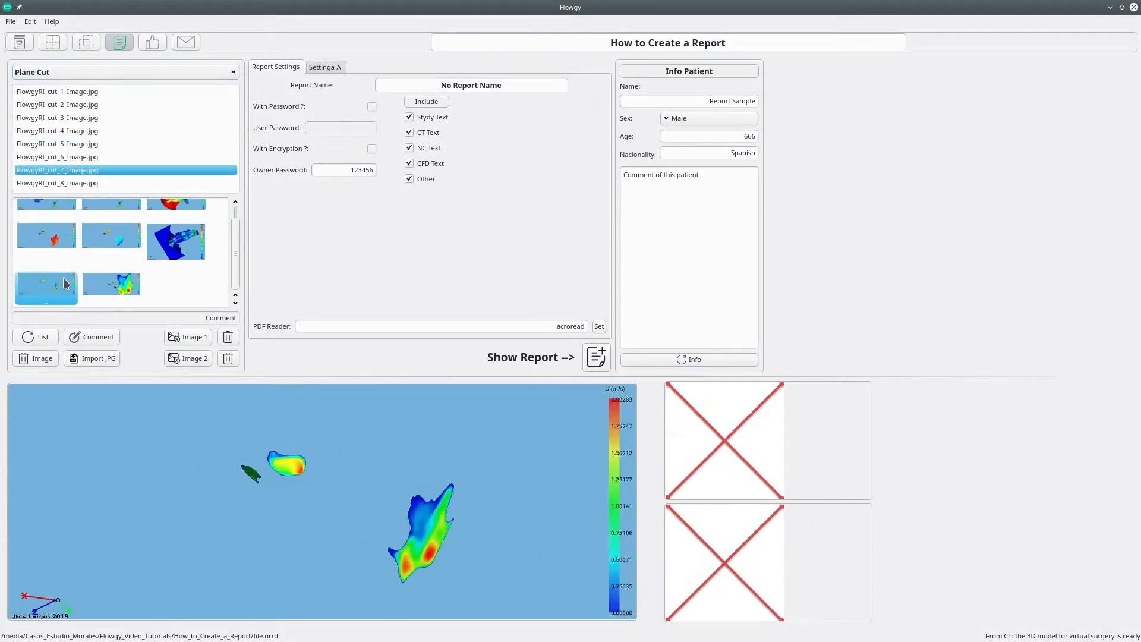
click(120, 291)
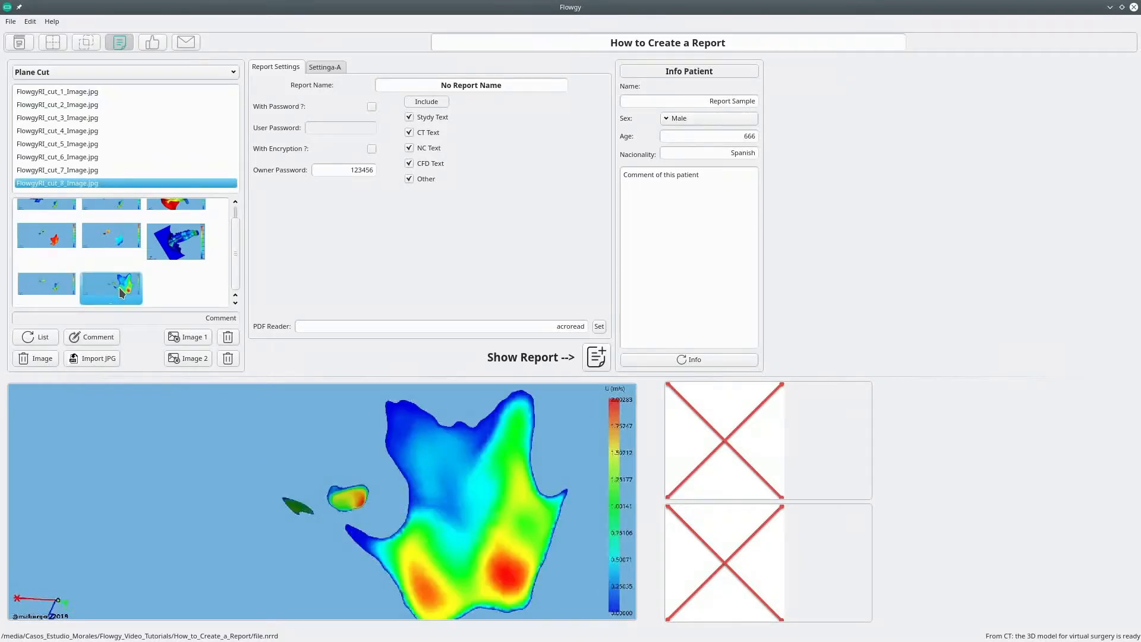
Return to CFD post-processing, read the saved streamlines, and display them coloured by velocity
click(87, 42)
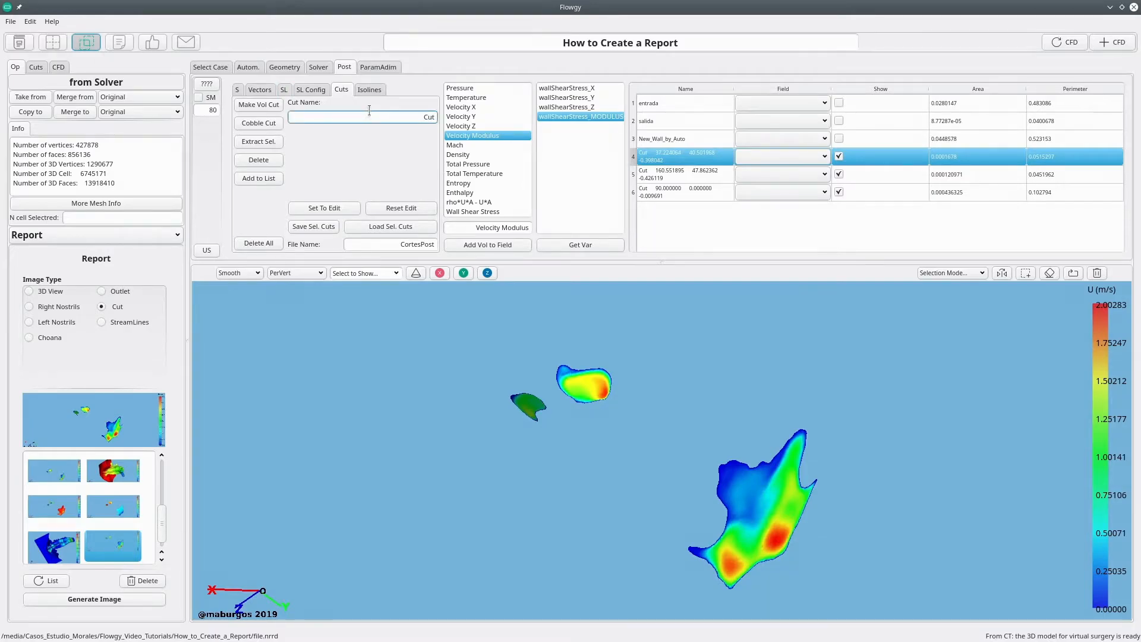
click(284, 90)
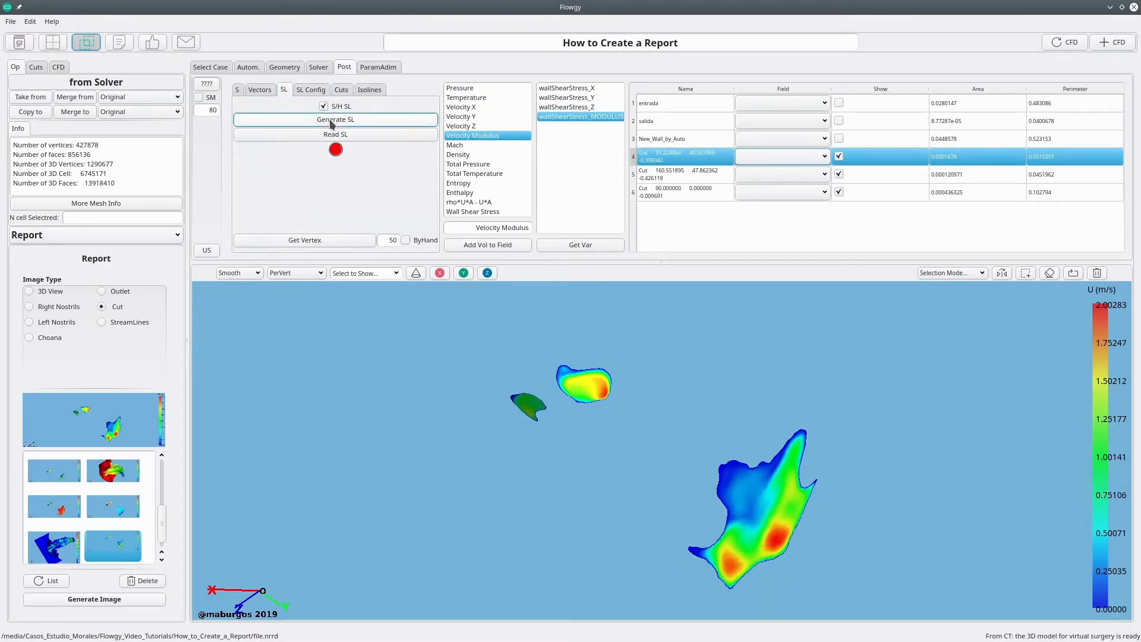
click(336, 136)
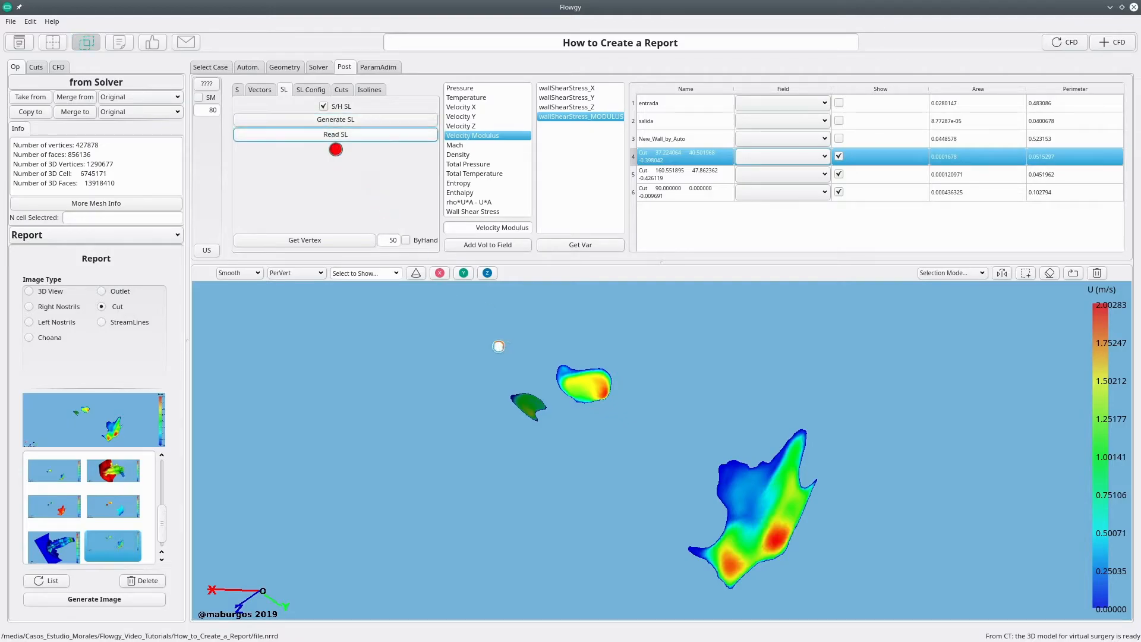
click(311, 89)
click(346, 241)
drag(571, 374, 688, 419)
Set the report image type to StreamLines, reorient the streamlines, and generate a report image of them
click(128, 324)
drag(499, 423, 584, 395)
click(117, 598)
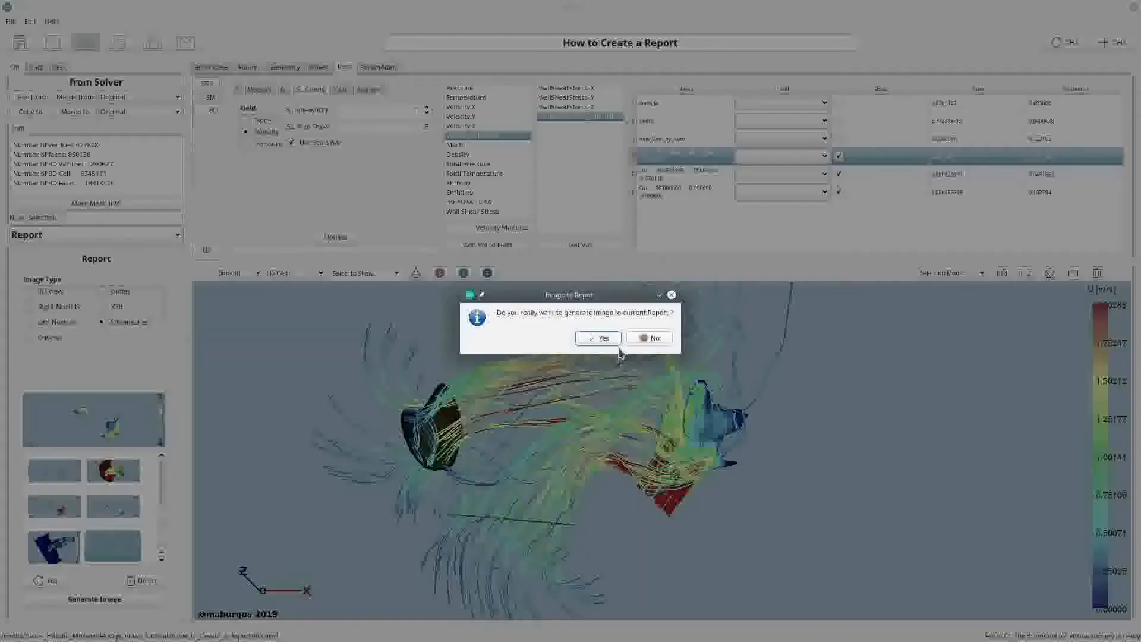
click(596, 337)
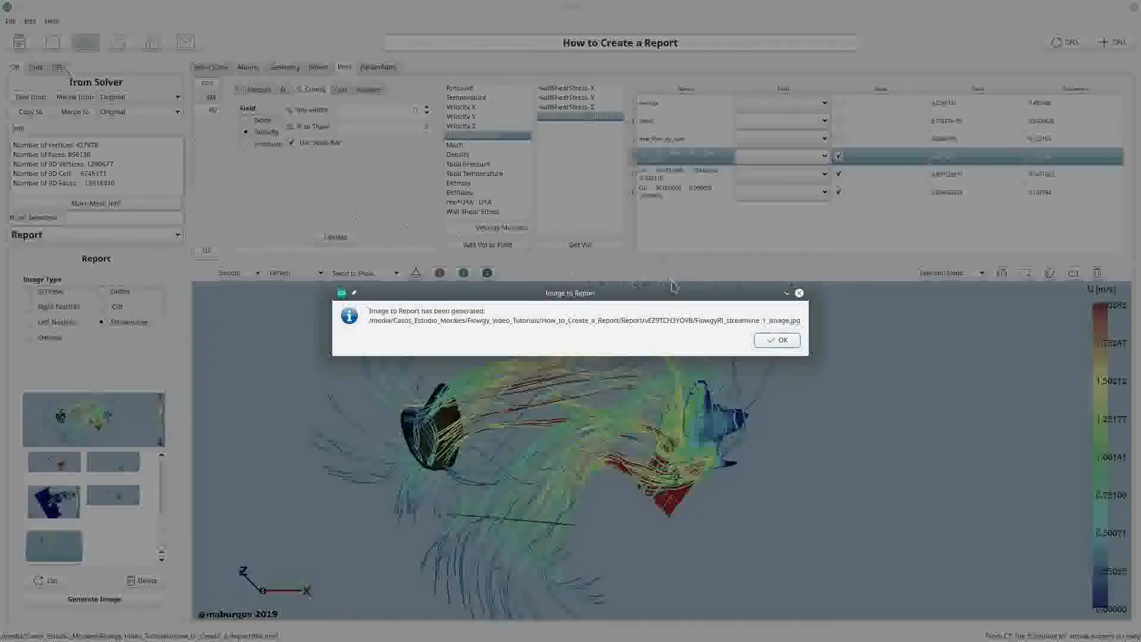
click(777, 340)
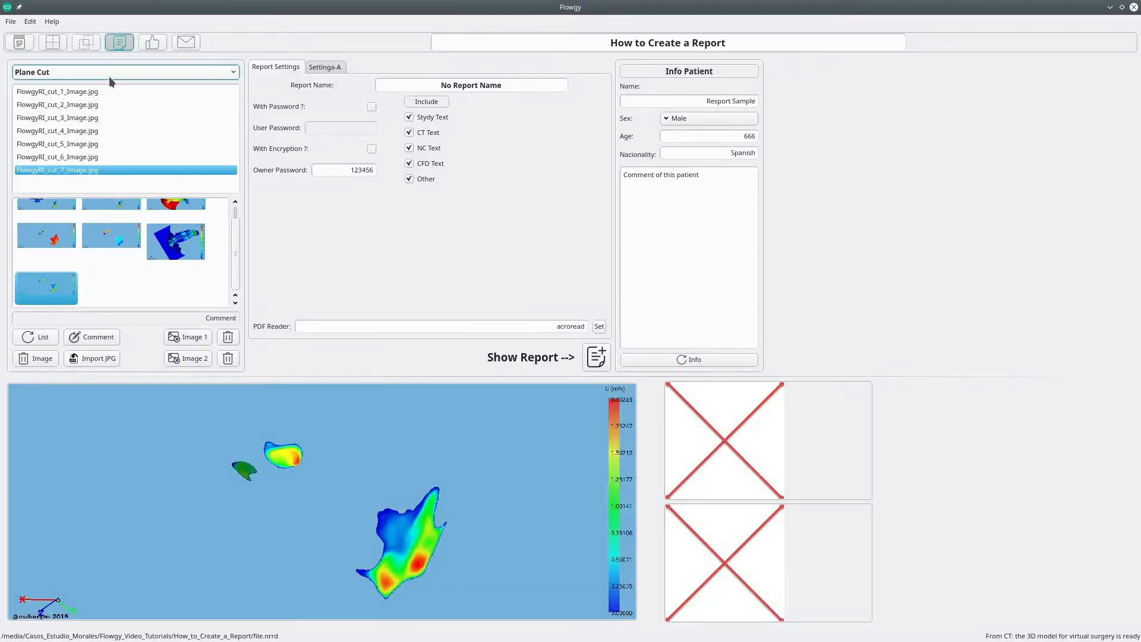
Review the generated streamlines image in the Streamline category of the report section
click(109, 73)
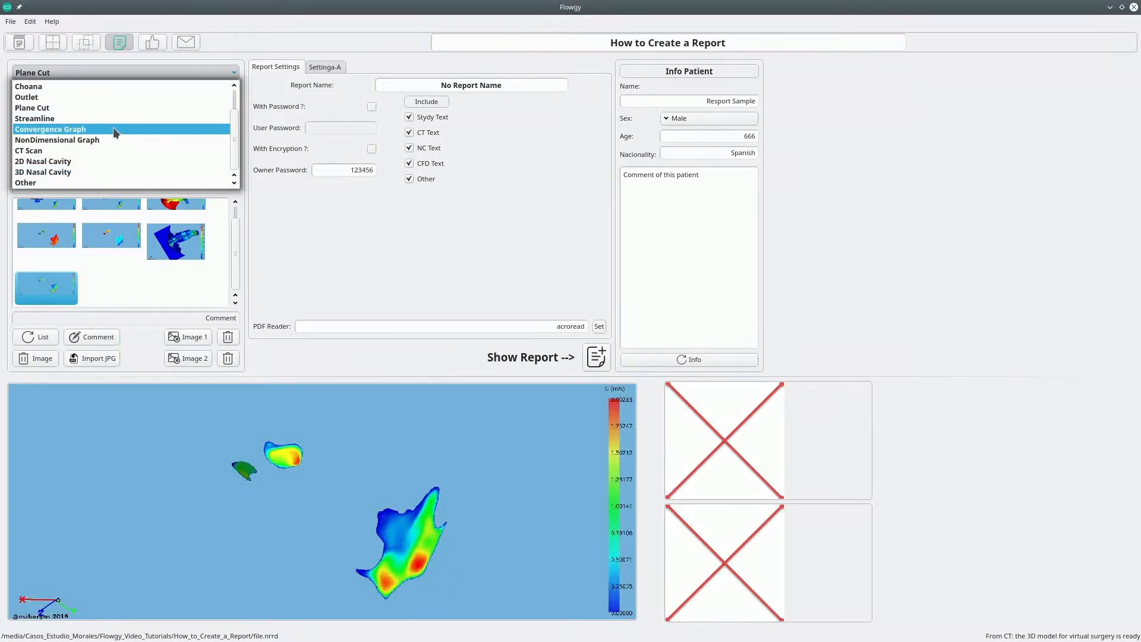
click(113, 119)
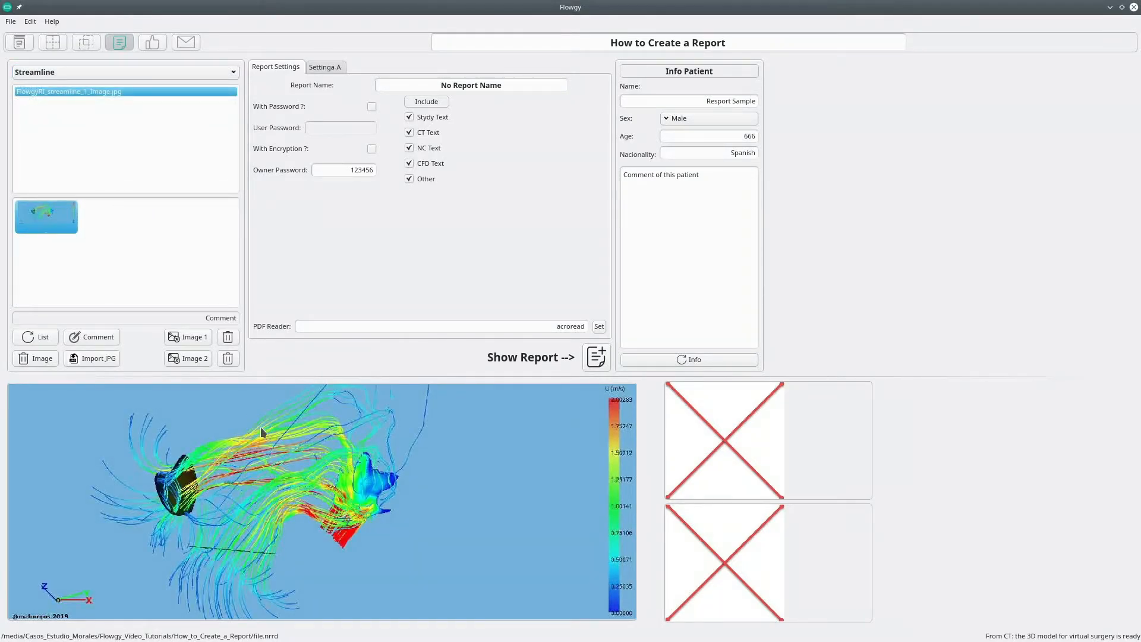
Return to the CFD solver section and send the full Convergence graph to the report
click(79, 45)
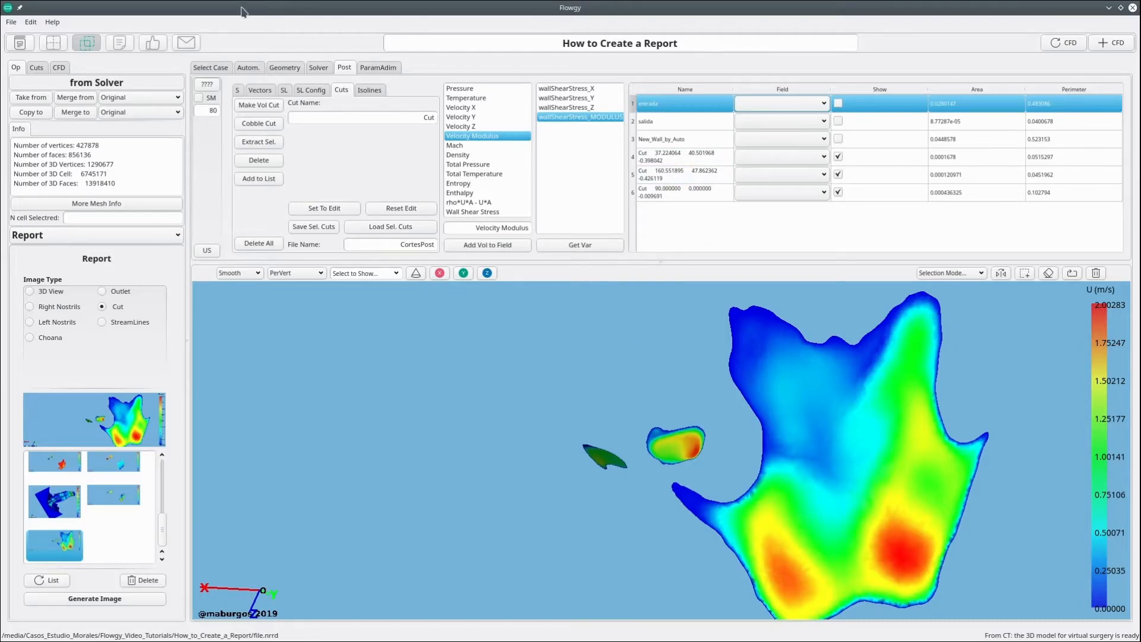
click(318, 67)
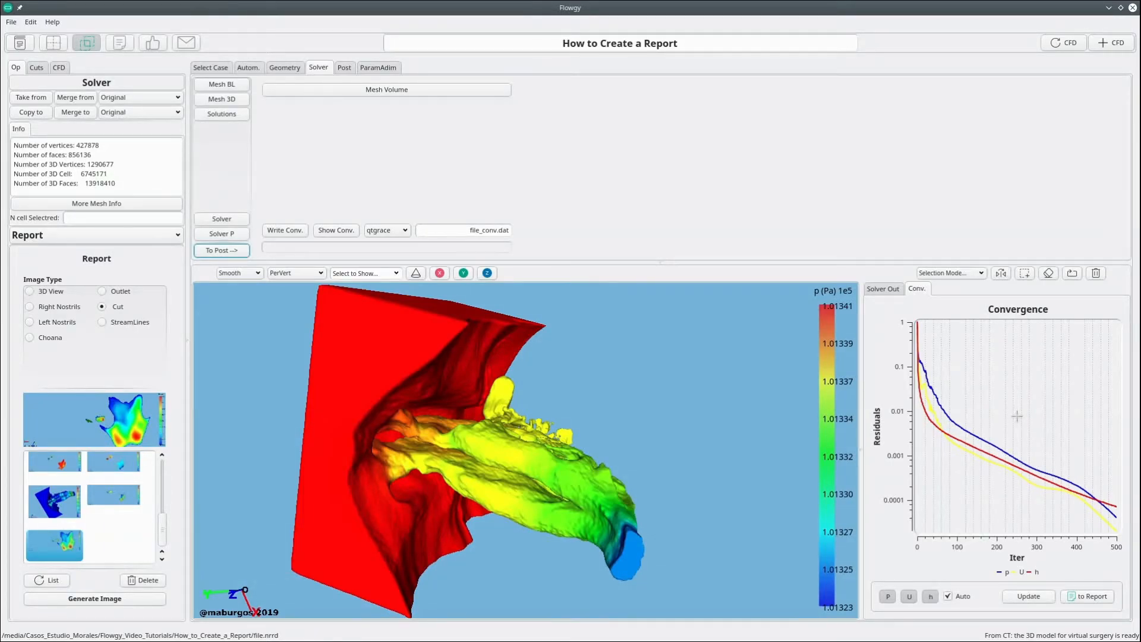
click(1078, 596)
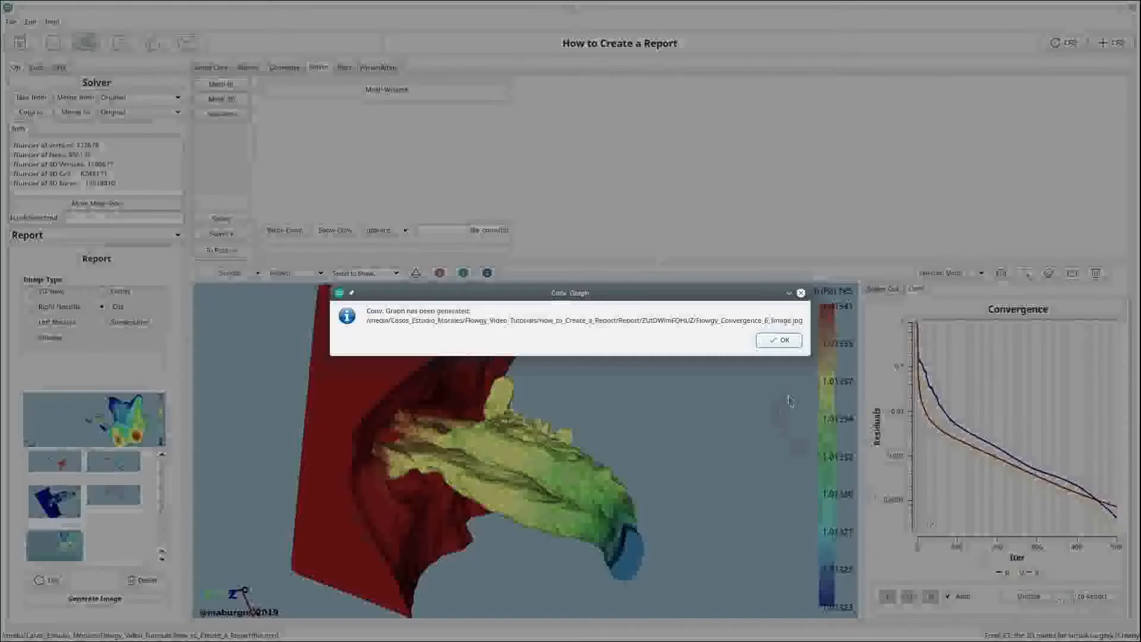
click(780, 341)
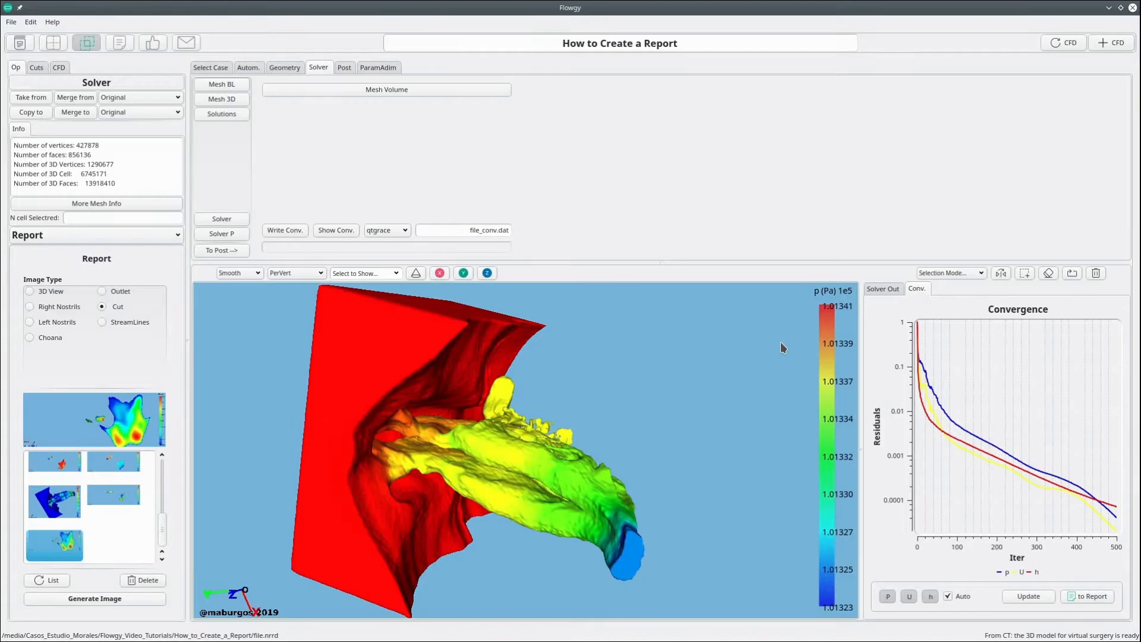
Return to the report section and review the newest image in the Convergence Graph category
click(119, 43)
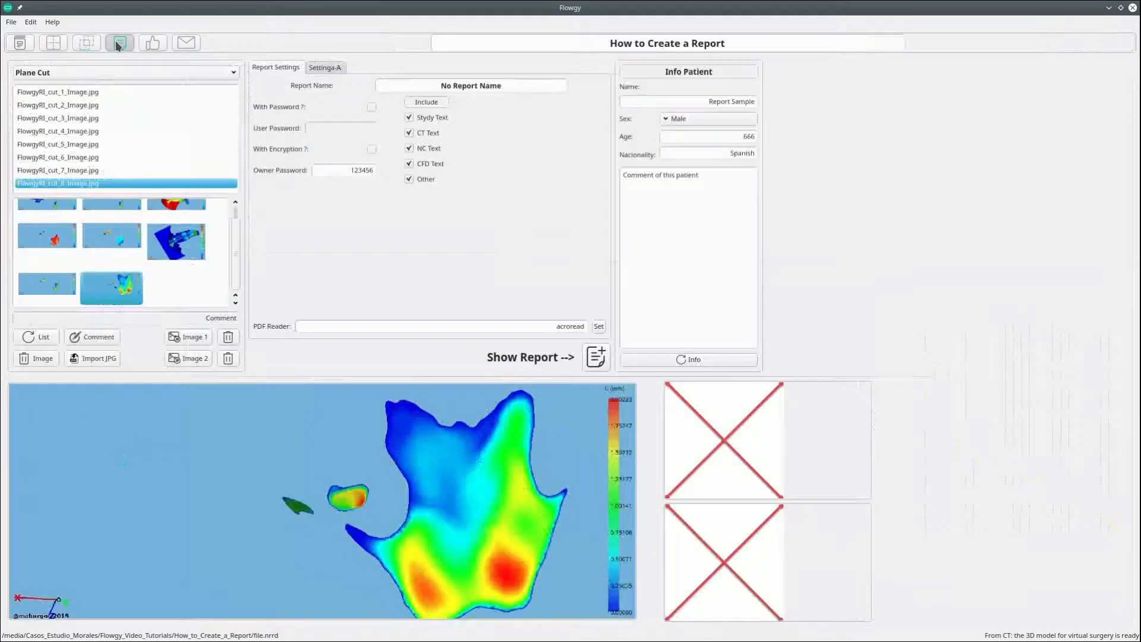
click(99, 72)
scroll(104, 140, down, 1)
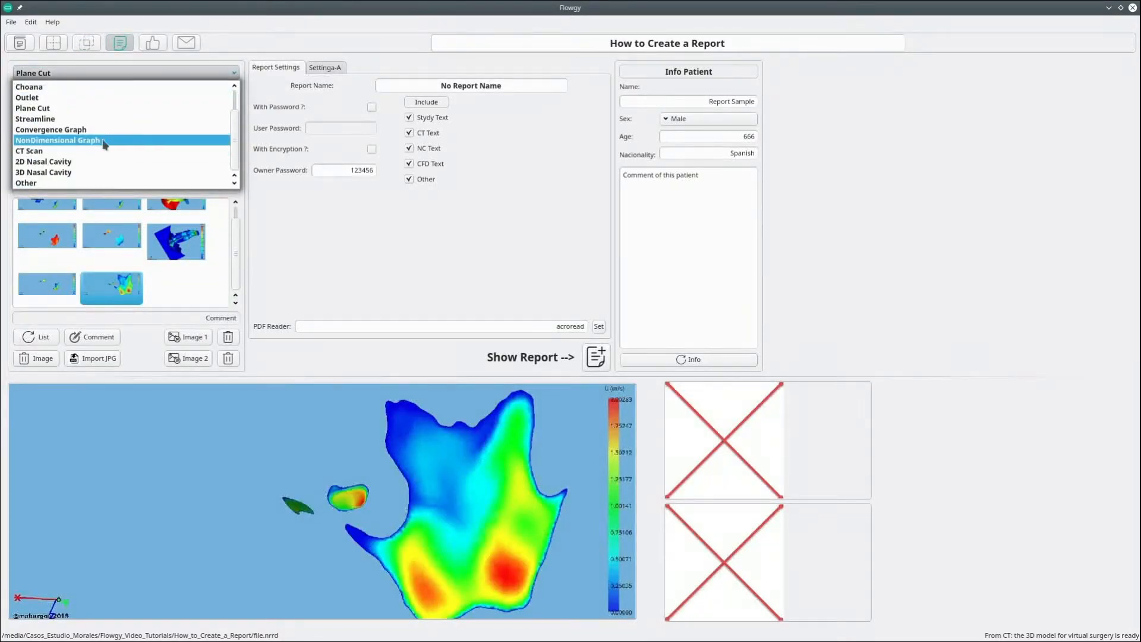
click(103, 137)
click(178, 274)
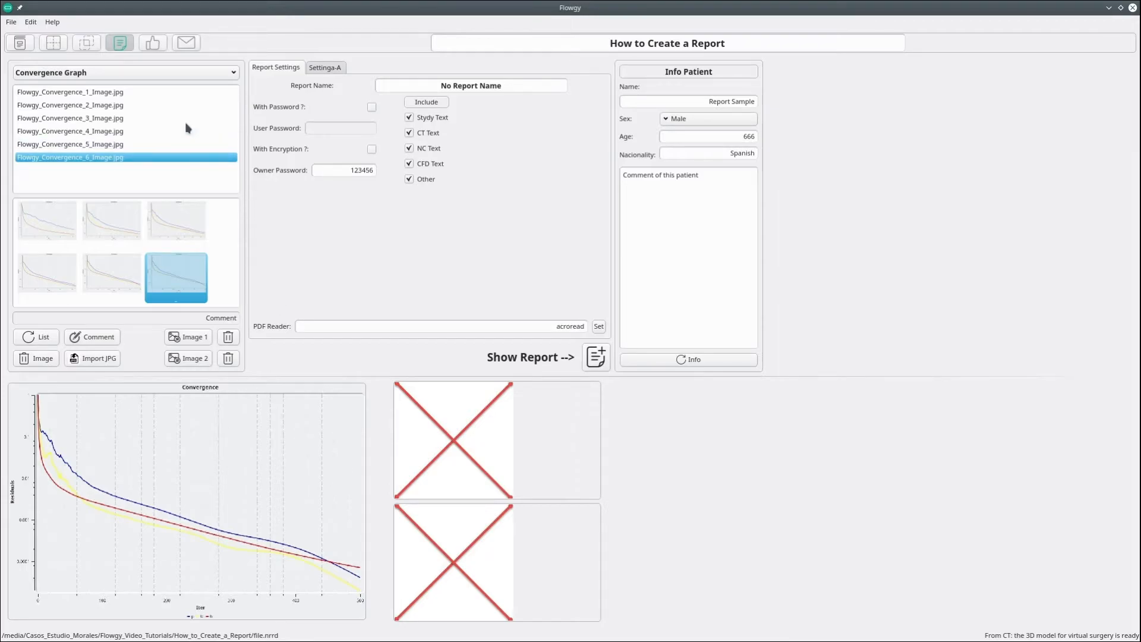
Open the CFD non-dimensional parameters section and send the full Non-Dimensional Estimators plot to the report
click(86, 44)
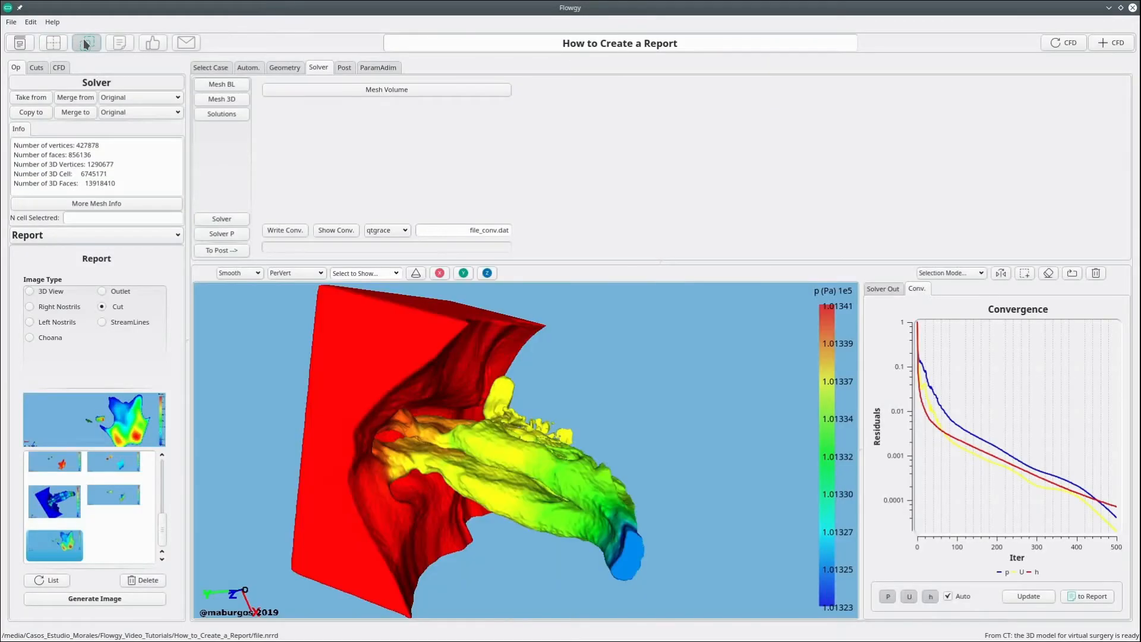
click(380, 65)
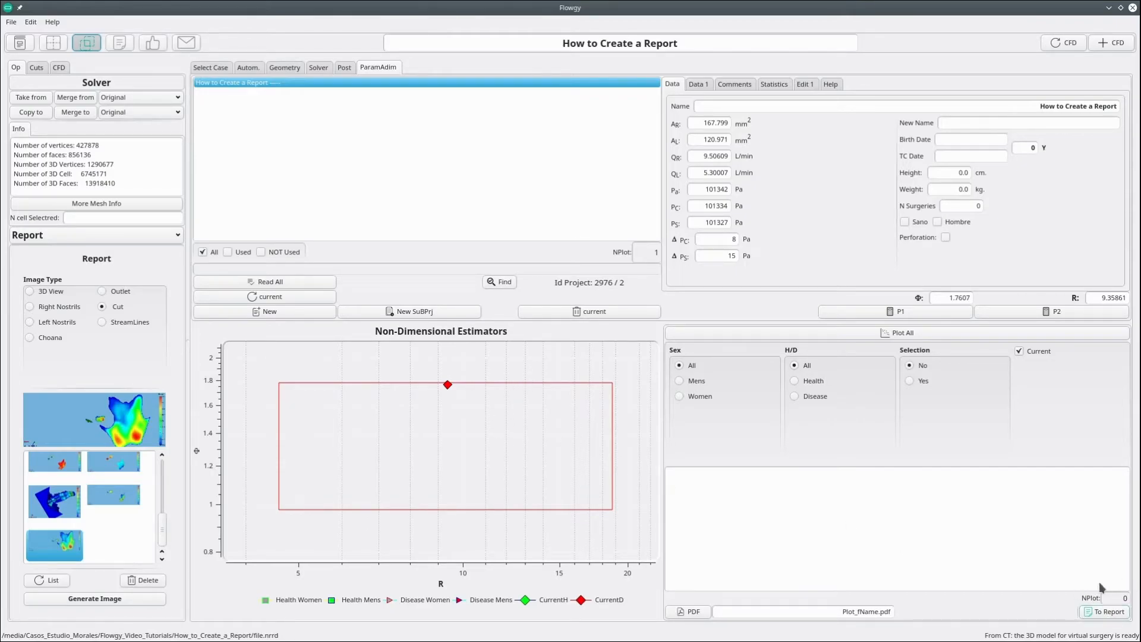
click(1102, 613)
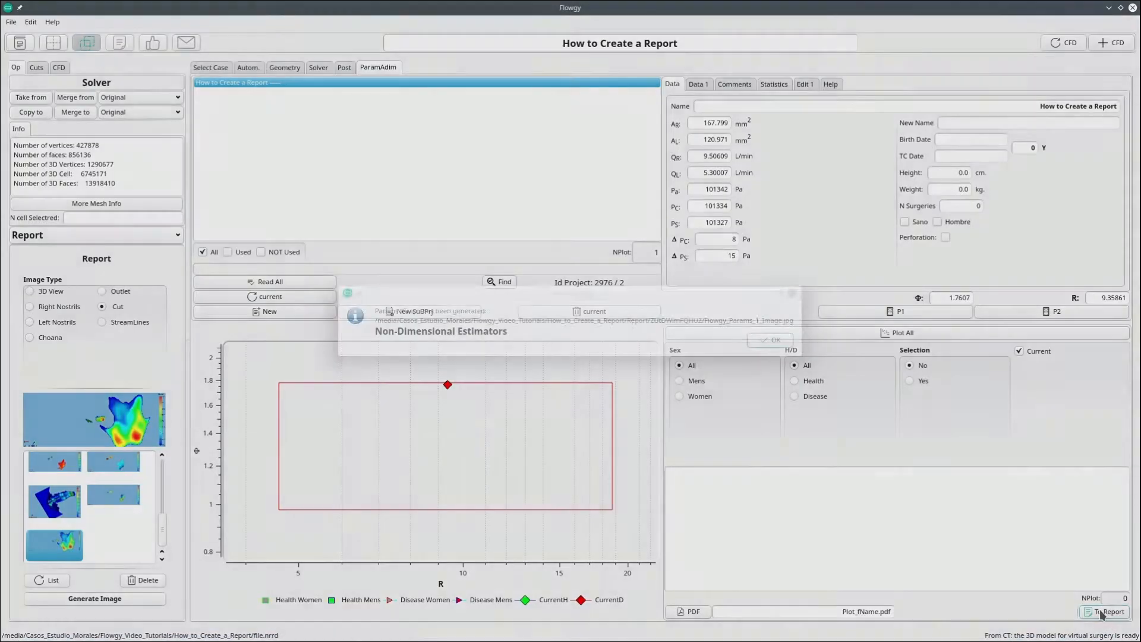
click(763, 349)
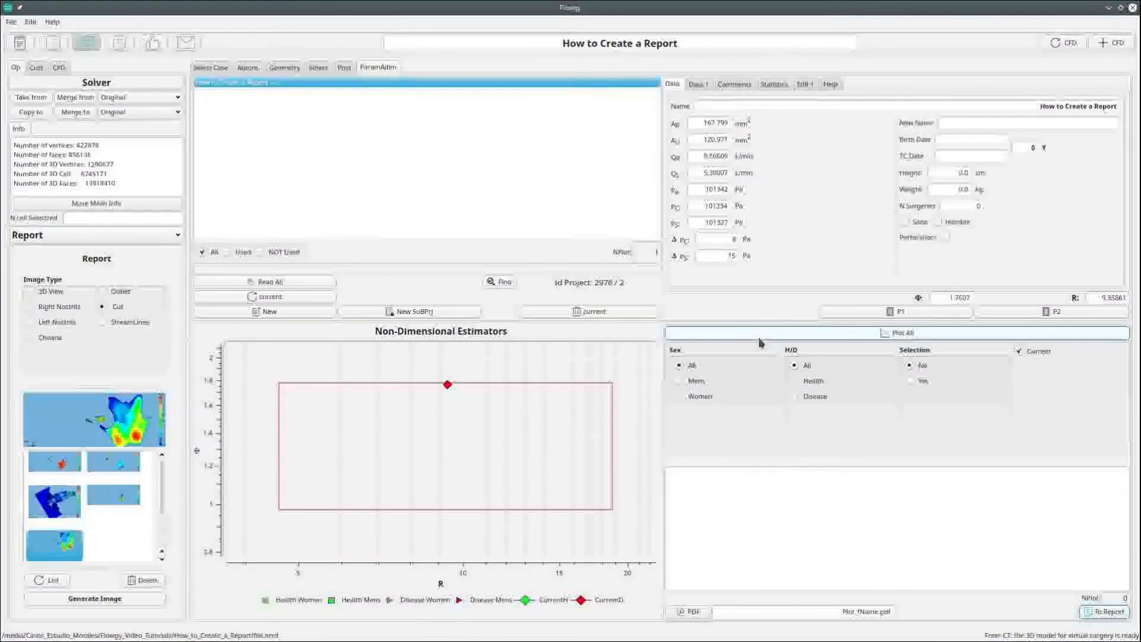
Enlarge the Non-Dimensional Estimators plot around the current case's red marker and send this close-up to the report
drag(362, 458, 446, 467)
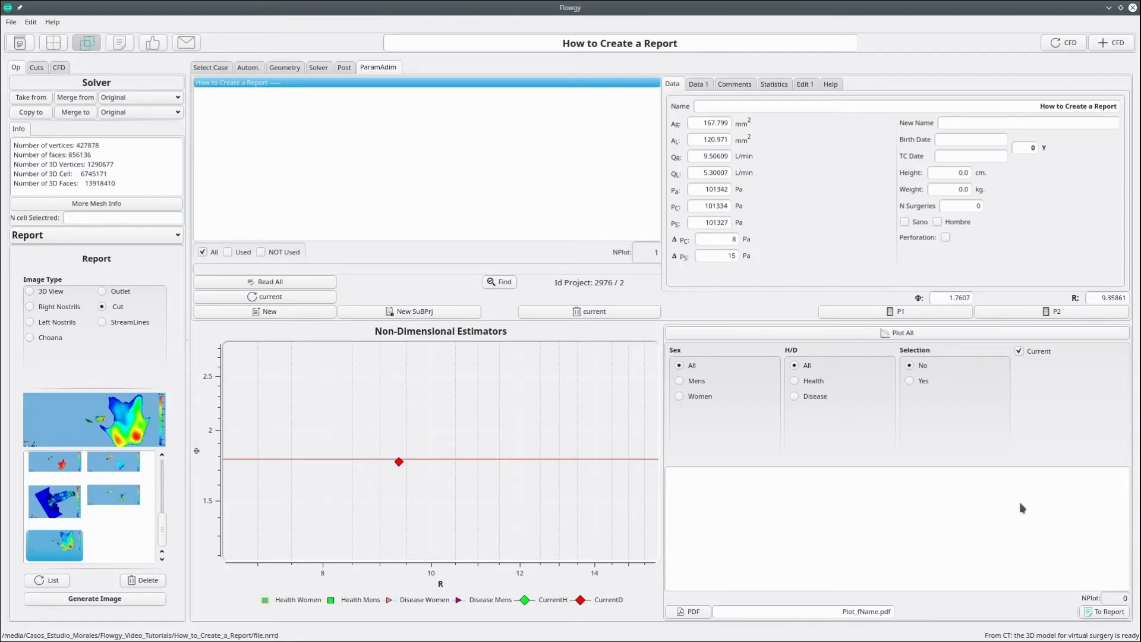
click(1098, 616)
drag(291, 401, 497, 480)
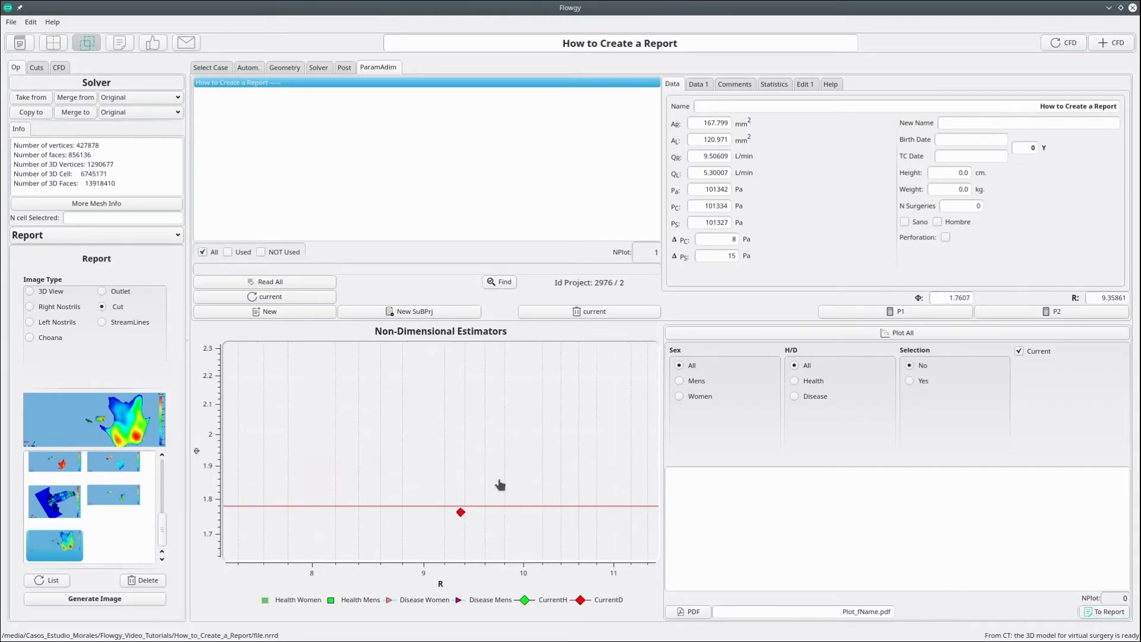
click(1099, 612)
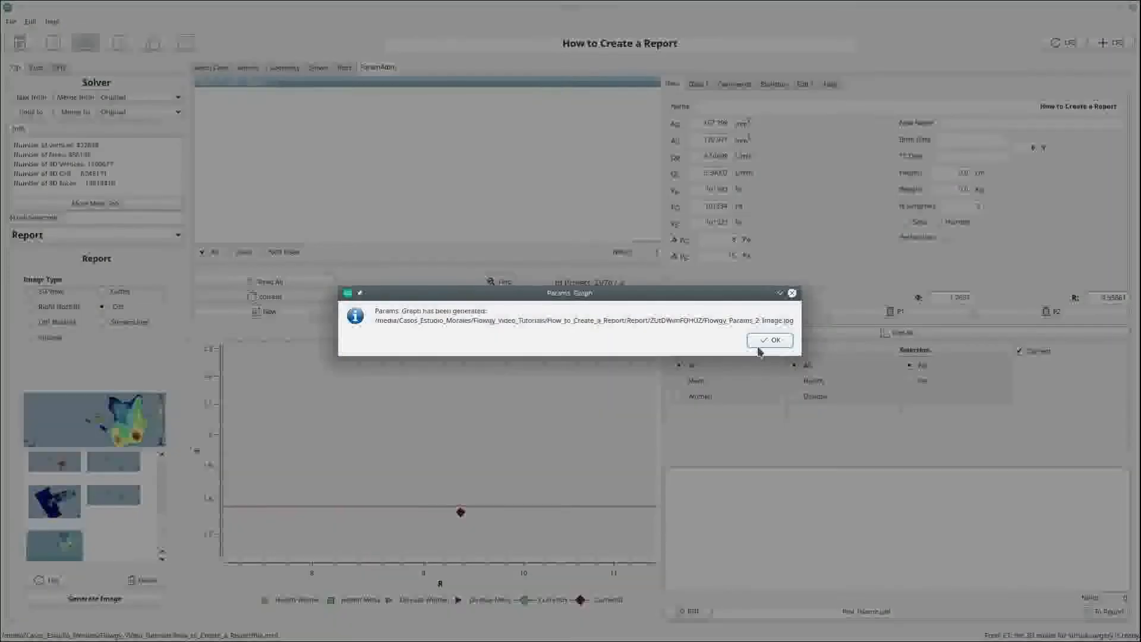
click(766, 342)
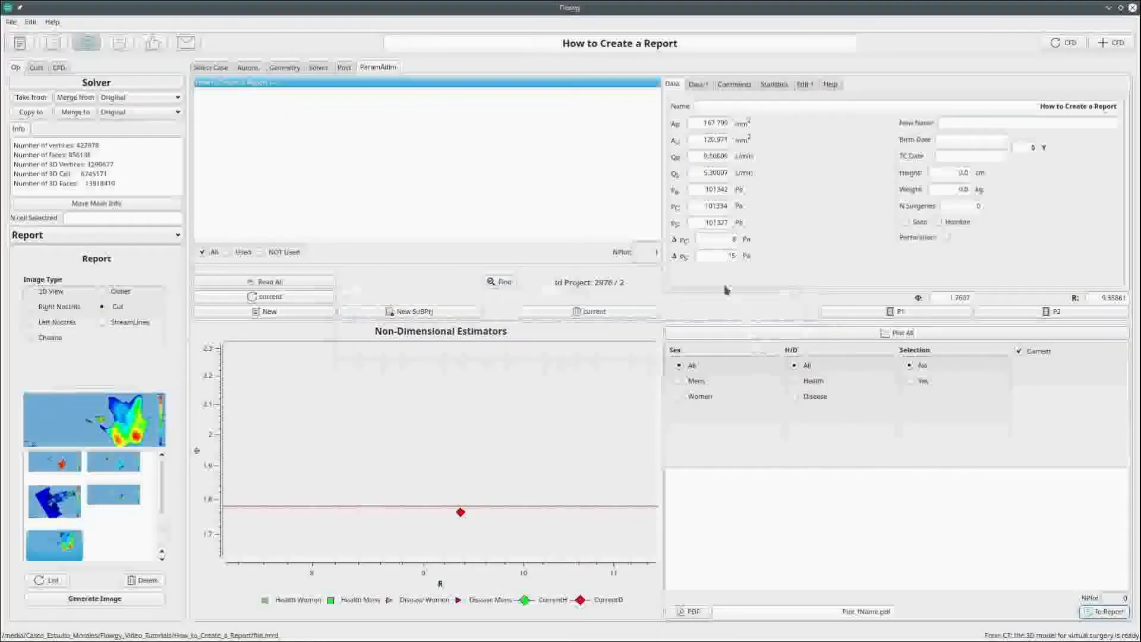
Return to the CFD solver section, enlarge the Convergence graph over about iterations 350 to 500, and send it to the report
click(325, 66)
drag(1027, 423, 1137, 547)
drag(980, 395, 1119, 523)
click(1091, 595)
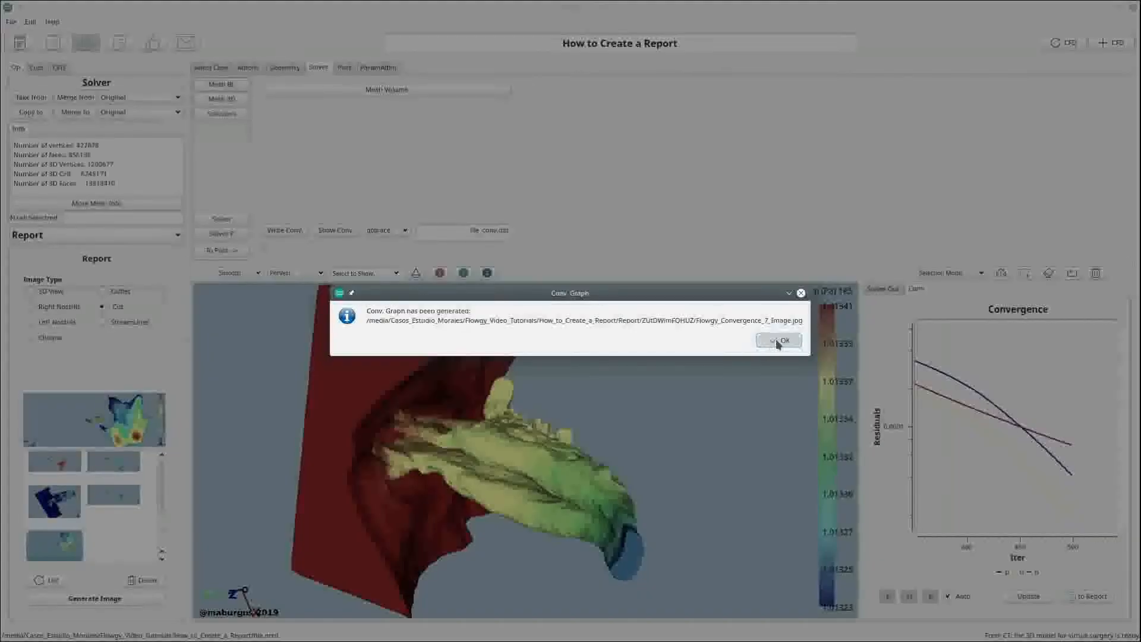
click(778, 344)
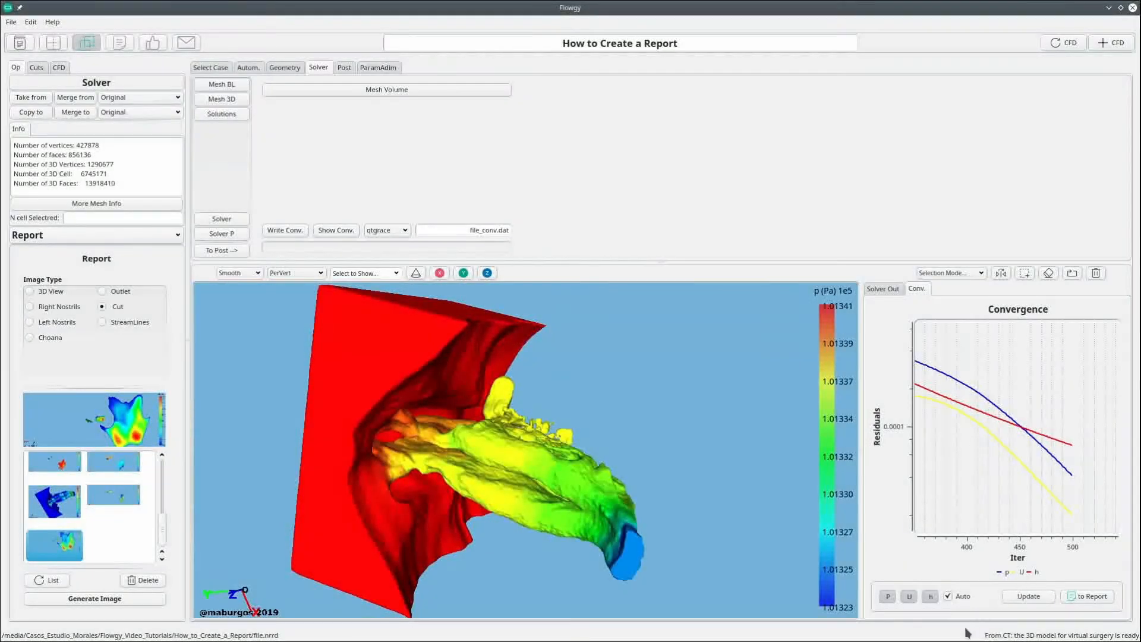
Hide the h and p curves in the Convergence graph and send the U-only graph to the report
click(930, 596)
click(888, 597)
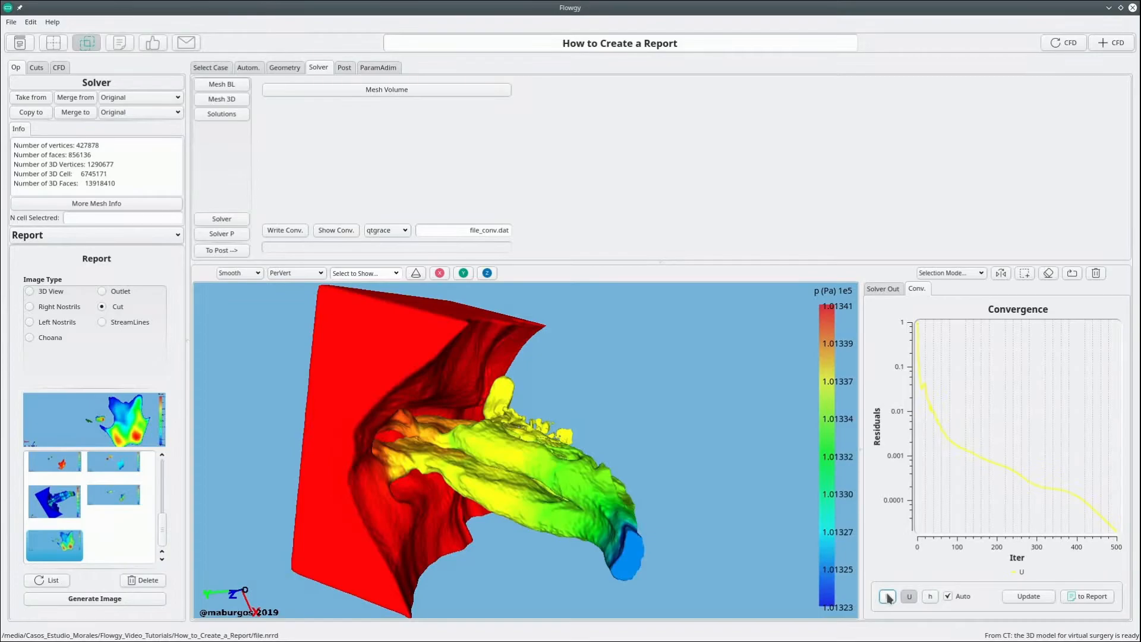
click(1091, 595)
click(778, 340)
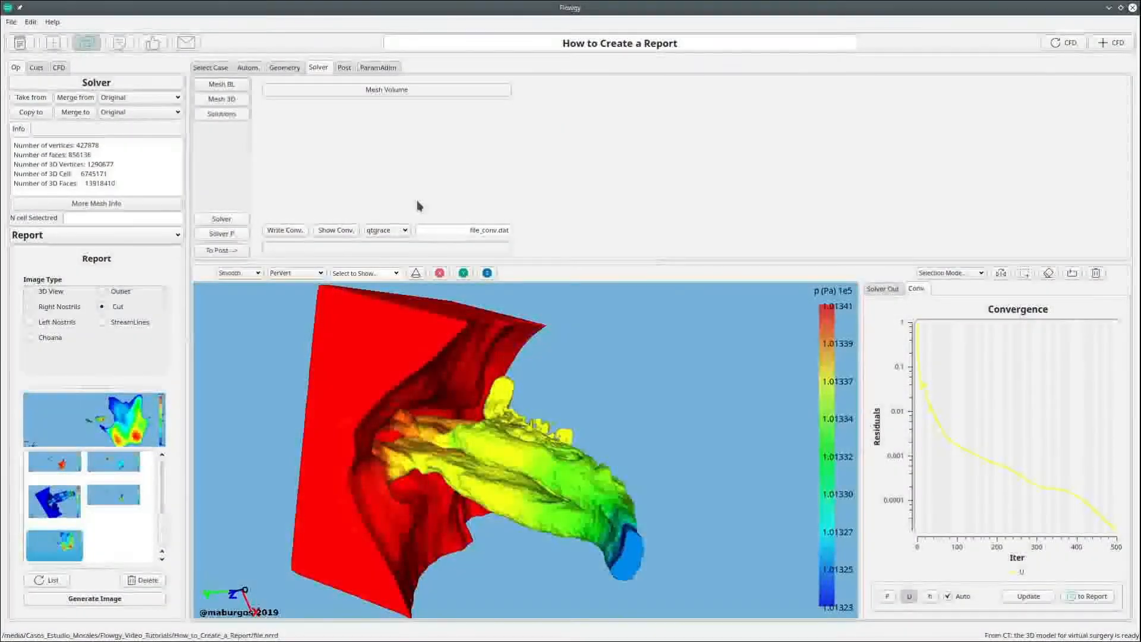
Return to the report section, refresh the Convergence Graph image list, and delete Flowgy_Convergence_3_Image.jpg
click(120, 39)
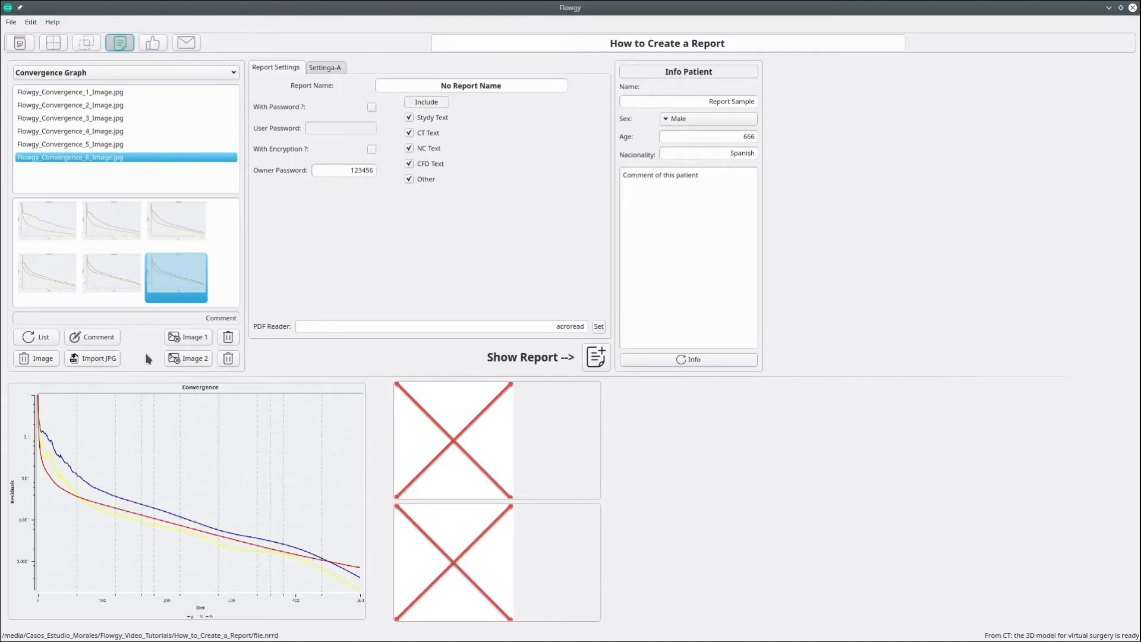
click(45, 340)
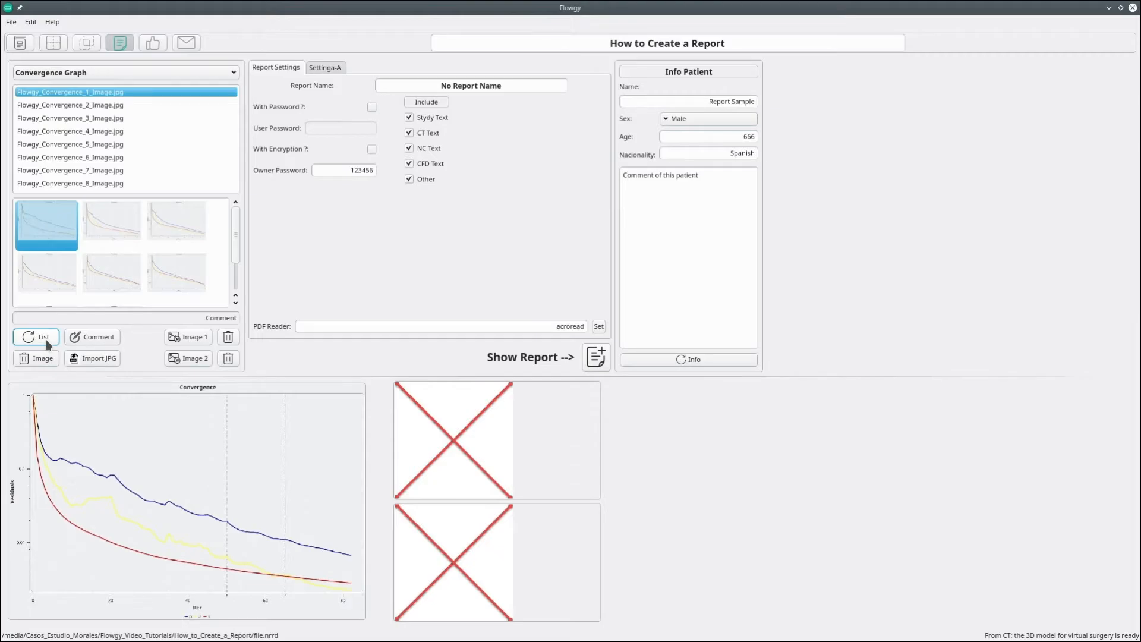
click(160, 231)
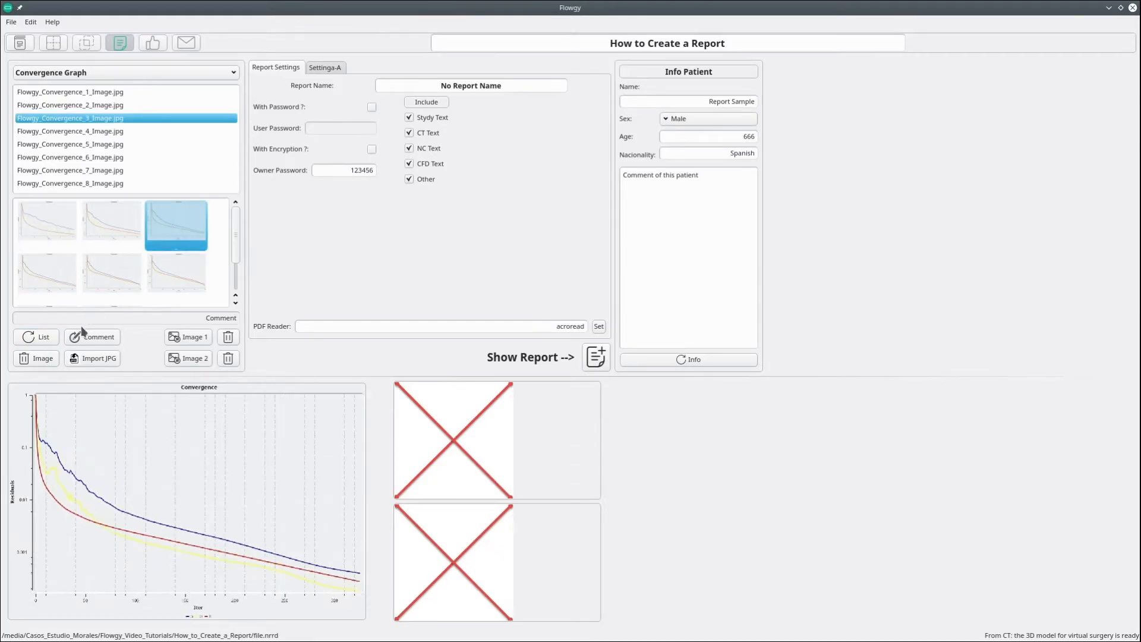
click(41, 358)
click(580, 338)
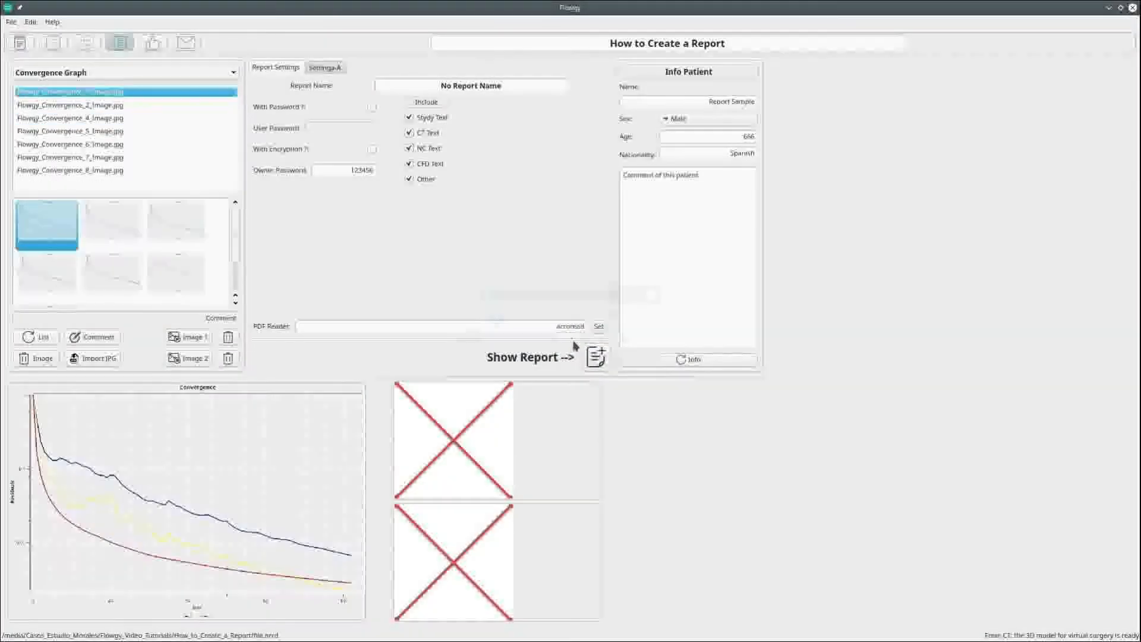
Import Screenshot_20200320_152158.jpg from the How_to_Create_a_Report folder into the Convergence Graph category and preview the imported image
click(100, 360)
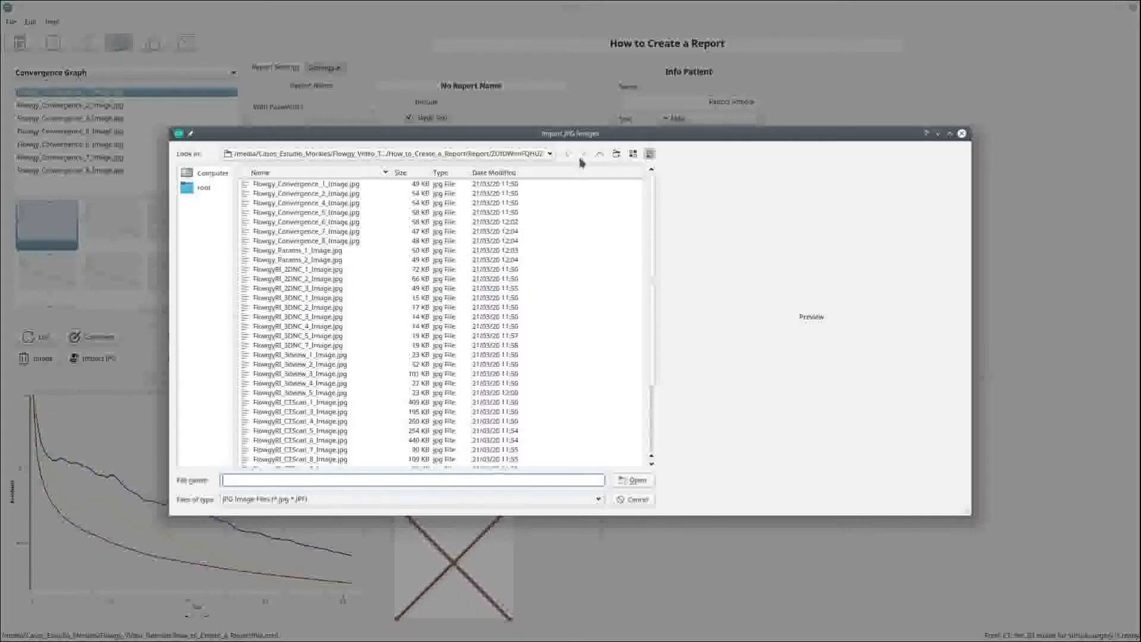
click(600, 156)
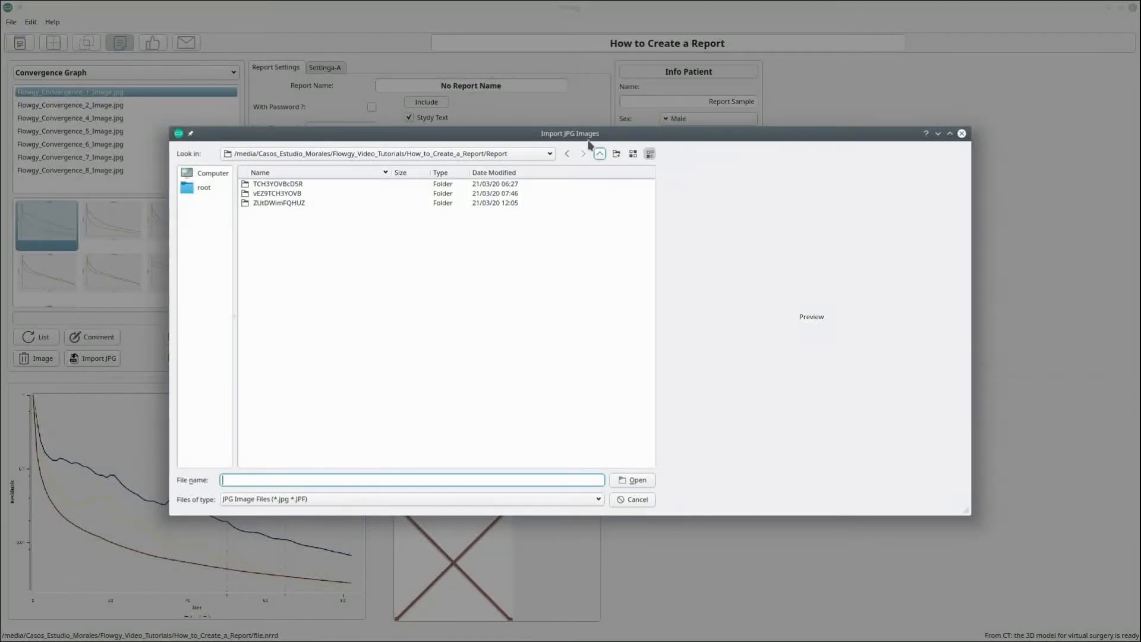
click(600, 155)
click(334, 213)
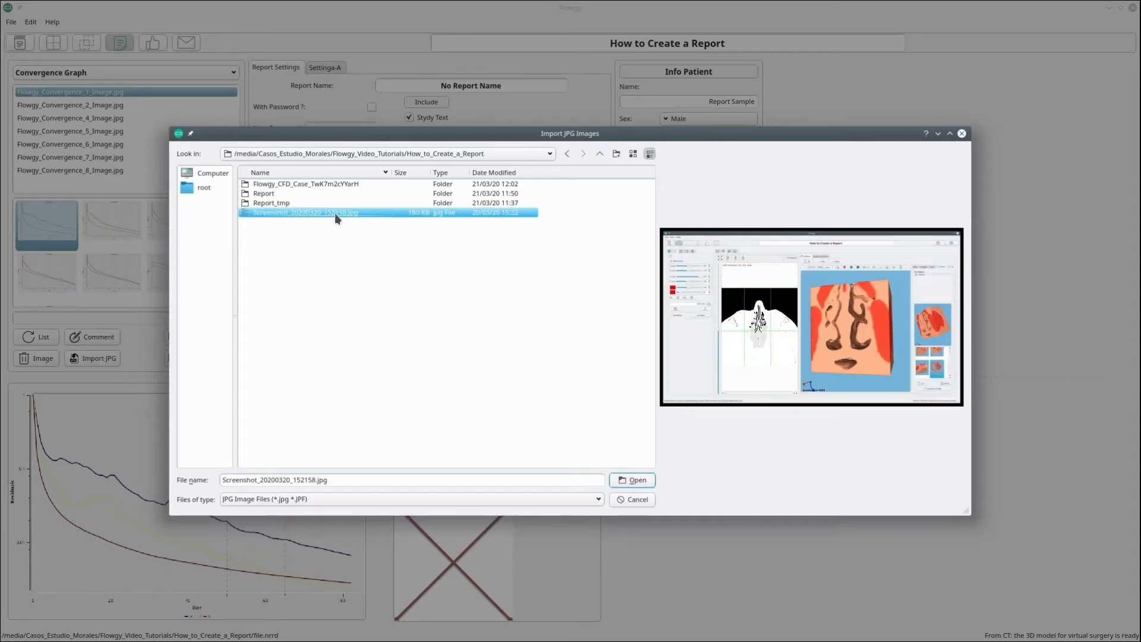
click(633, 481)
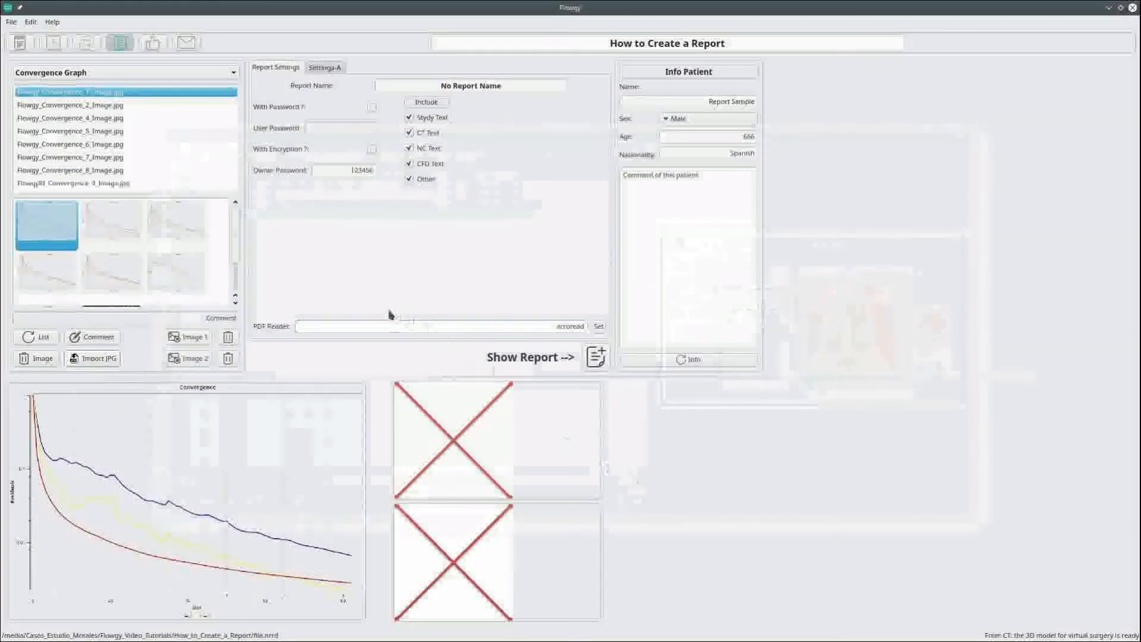
scroll(178, 276, down, 1)
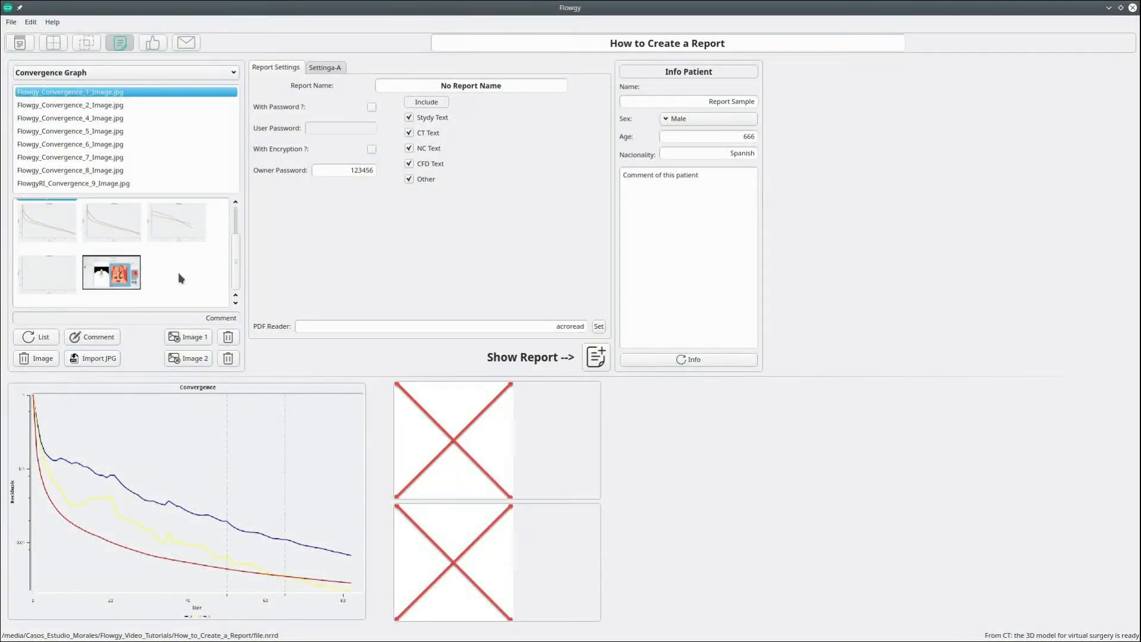
click(134, 292)
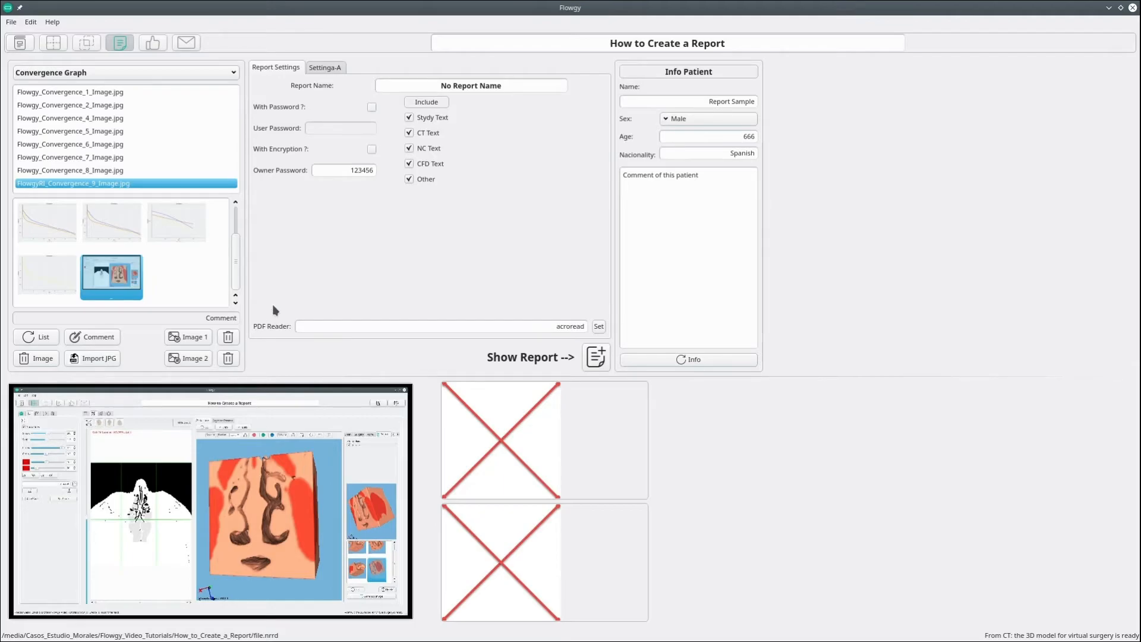
Assign FlowgyRI_3dview_5_Image.jpg from the 3D View category as the report's Image 1
click(141, 74)
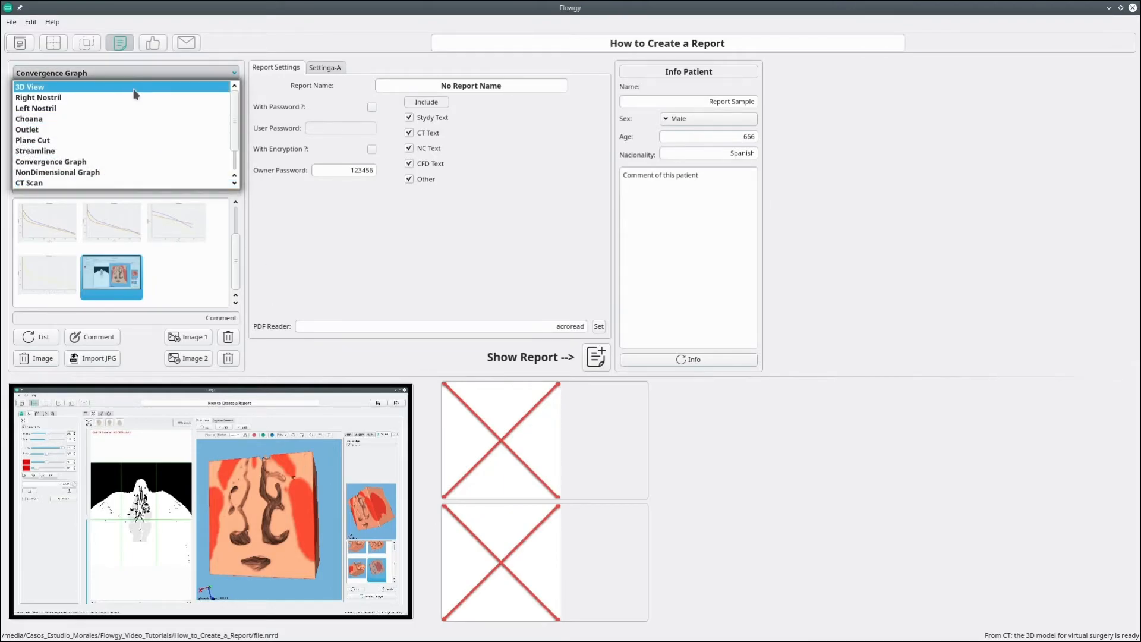
click(59, 180)
click(123, 269)
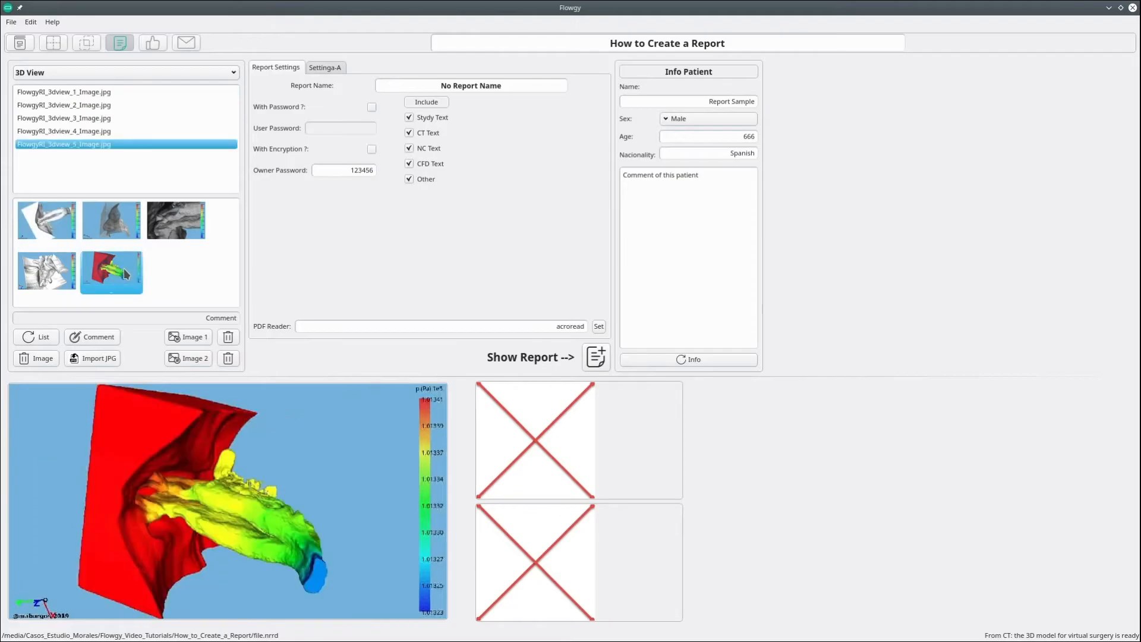
click(188, 337)
Assign Flowgy_Convergence_6_Image.jpg from the Convergence Graph category as the report's Image 2
click(168, 74)
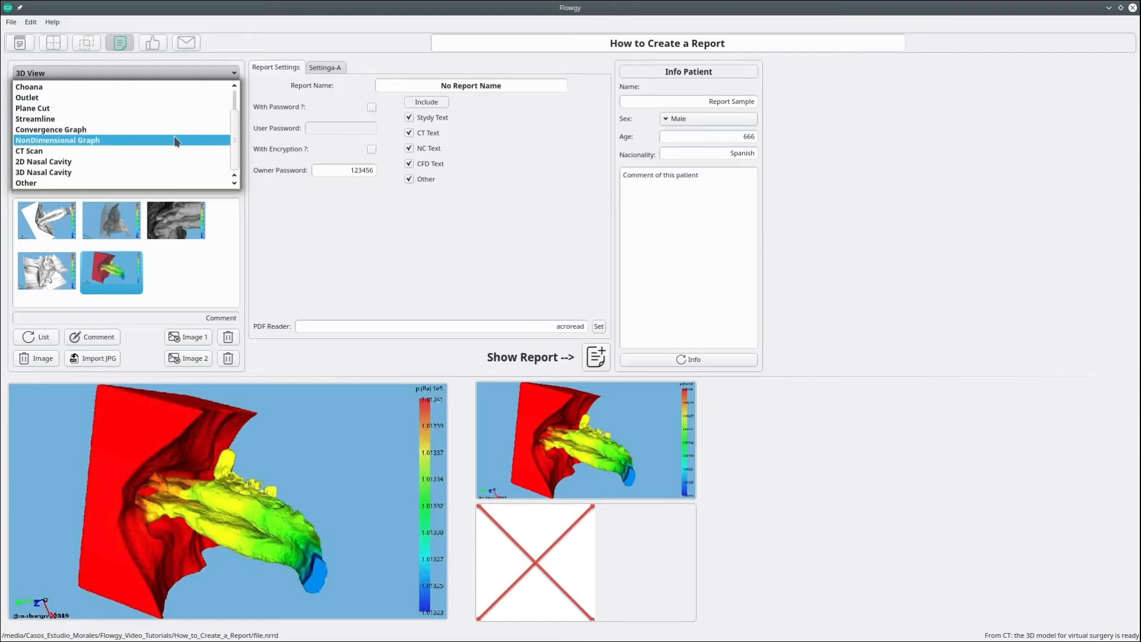
click(173, 129)
click(187, 284)
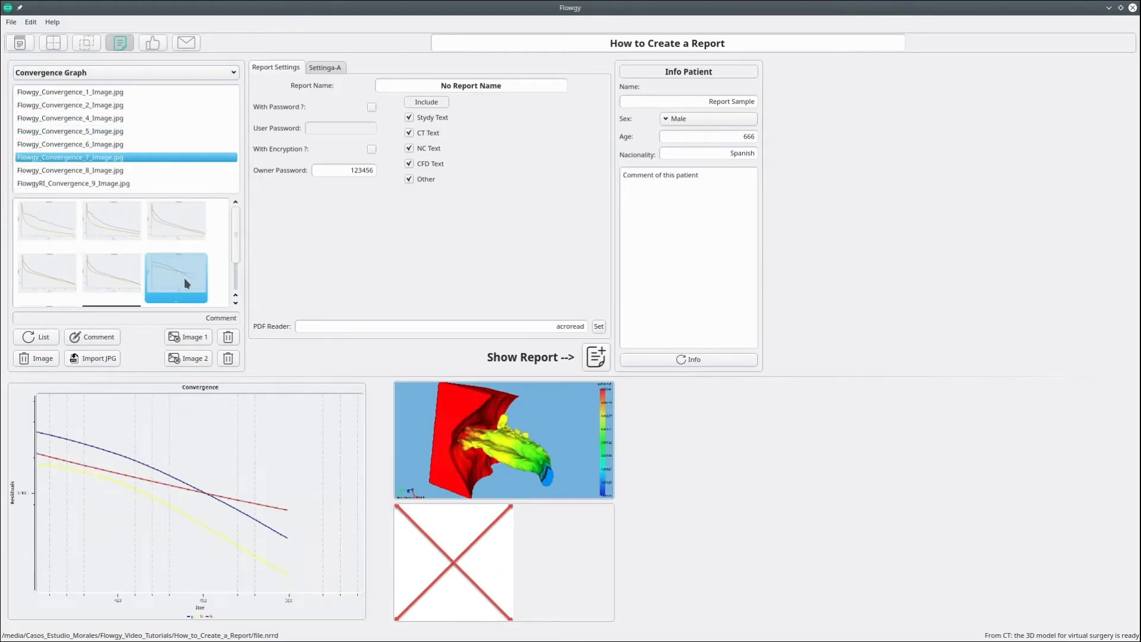
click(112, 295)
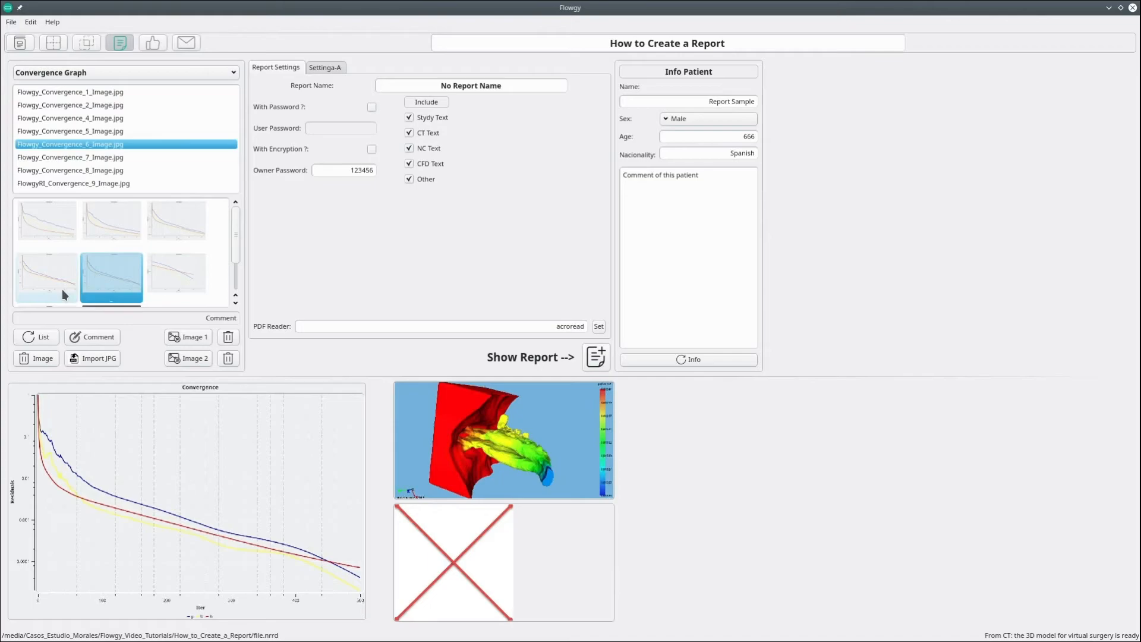
click(62, 289)
click(104, 273)
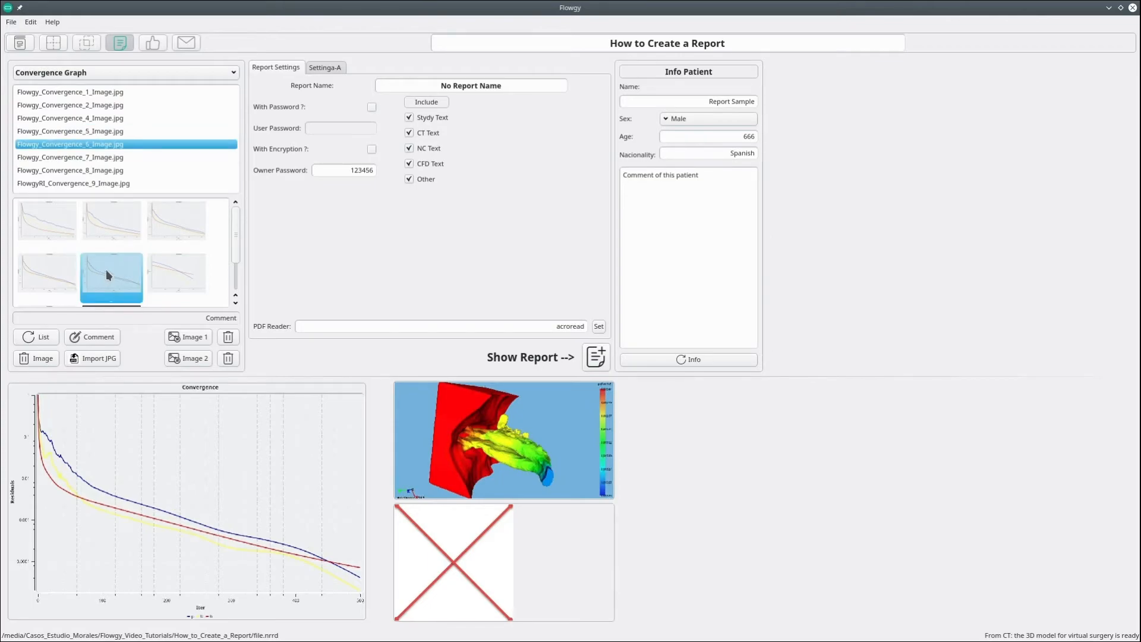
click(194, 367)
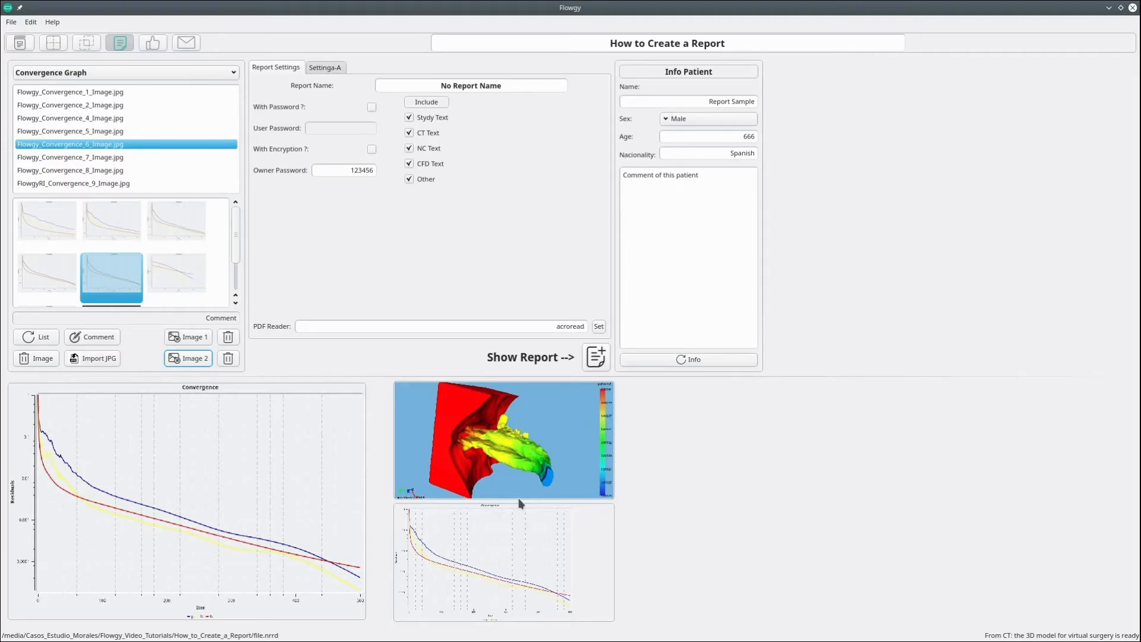
click(370, 111)
click(433, 119)
click(426, 136)
click(425, 148)
Replace the name in the patient information with the placeholder text Patient Name
click(705, 102)
drag(705, 103, 785, 100)
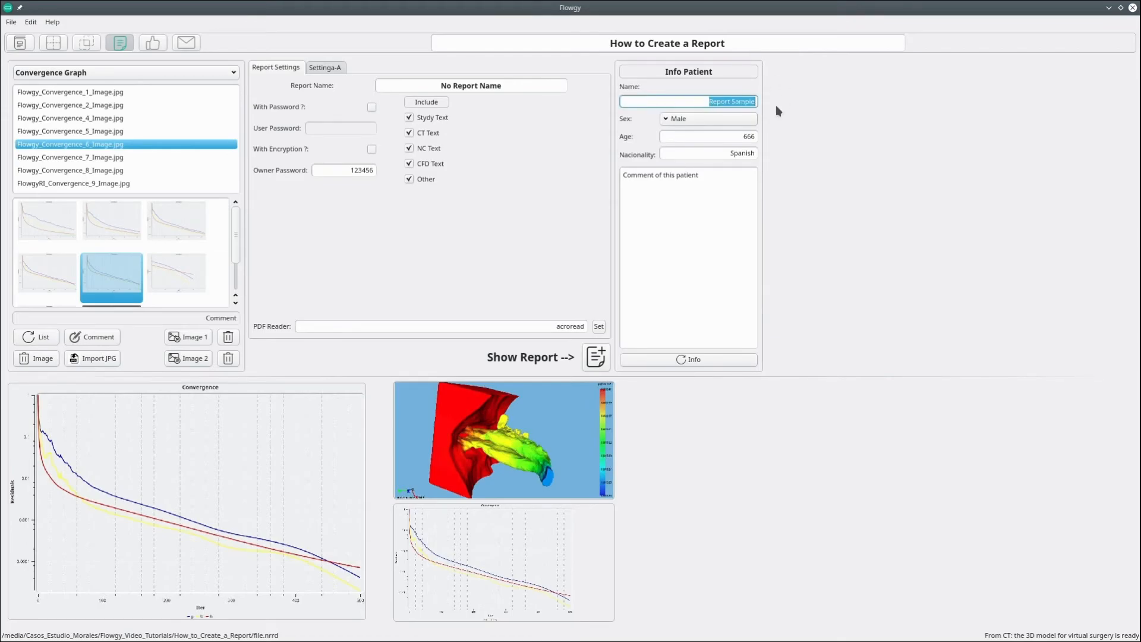
text(N)
text(atient)
text( Name)
key(Tab)
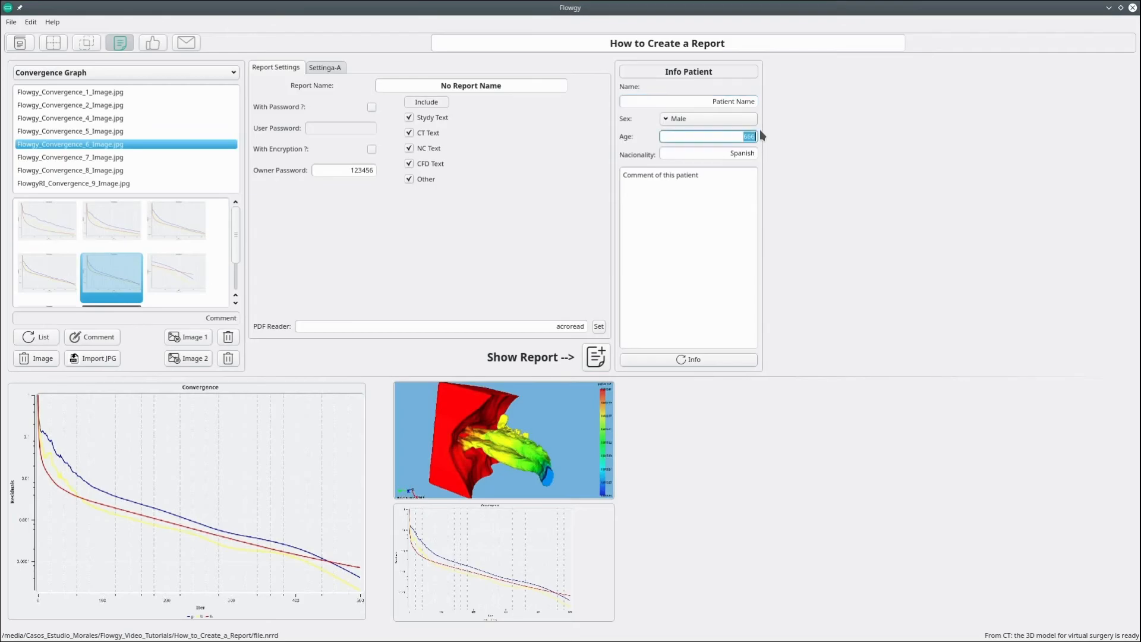
Set the patient's sex to Female and age to 667, add a line with "..." to the comment, and update the patient information
click(737, 116)
click(736, 132)
key(Tab)
text(667)
click(716, 174)
click(696, 360)
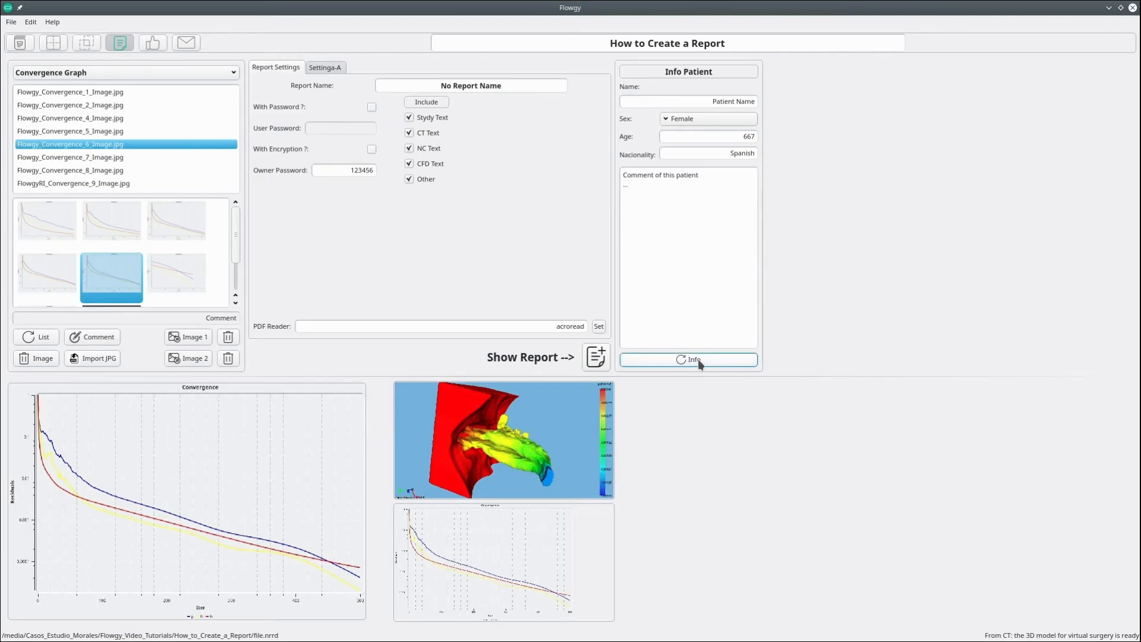
Name the report My first Report and update the patient information again
click(536, 85)
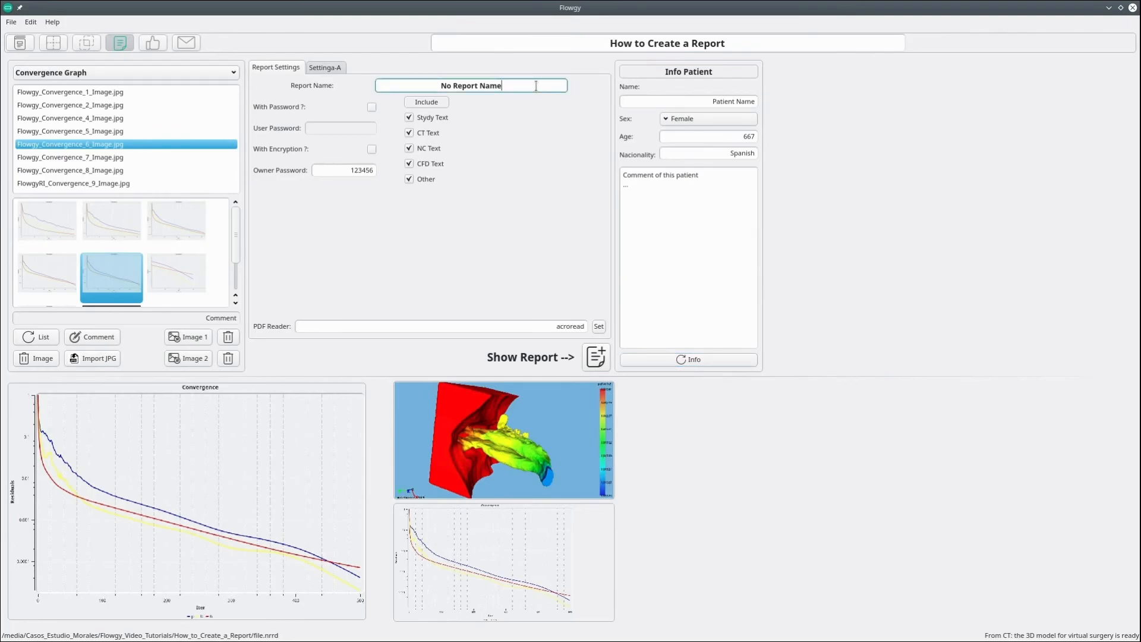
key(ctrl+a)
text(My first Report)
click(722, 361)
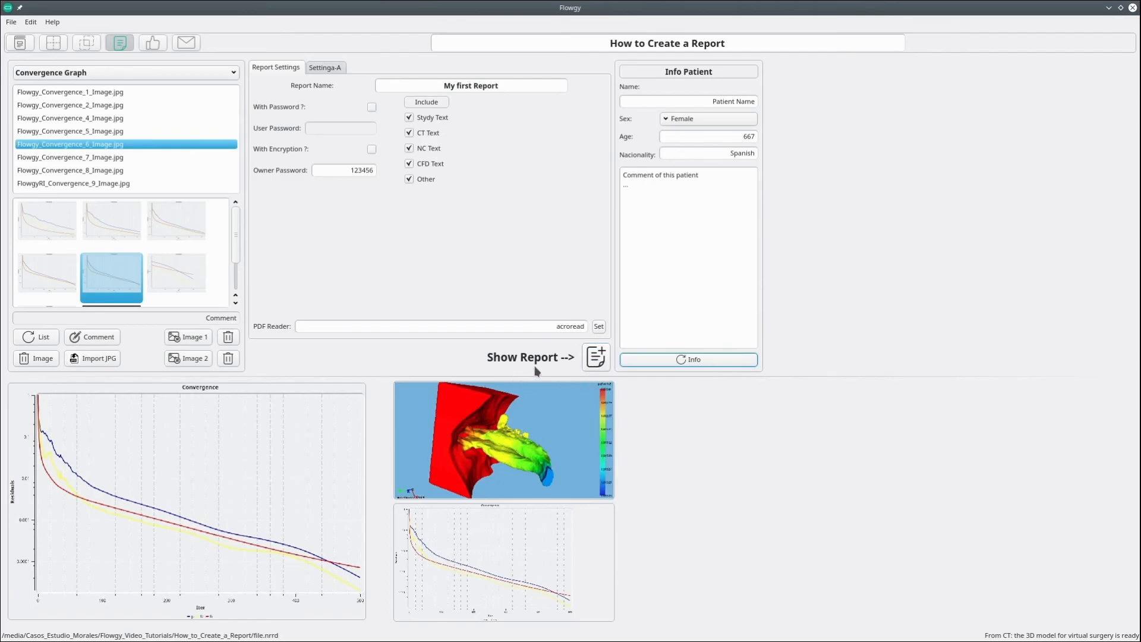
Generate the PDF report and look through its cover, main images, CT scan and CFD pages
click(598, 368)
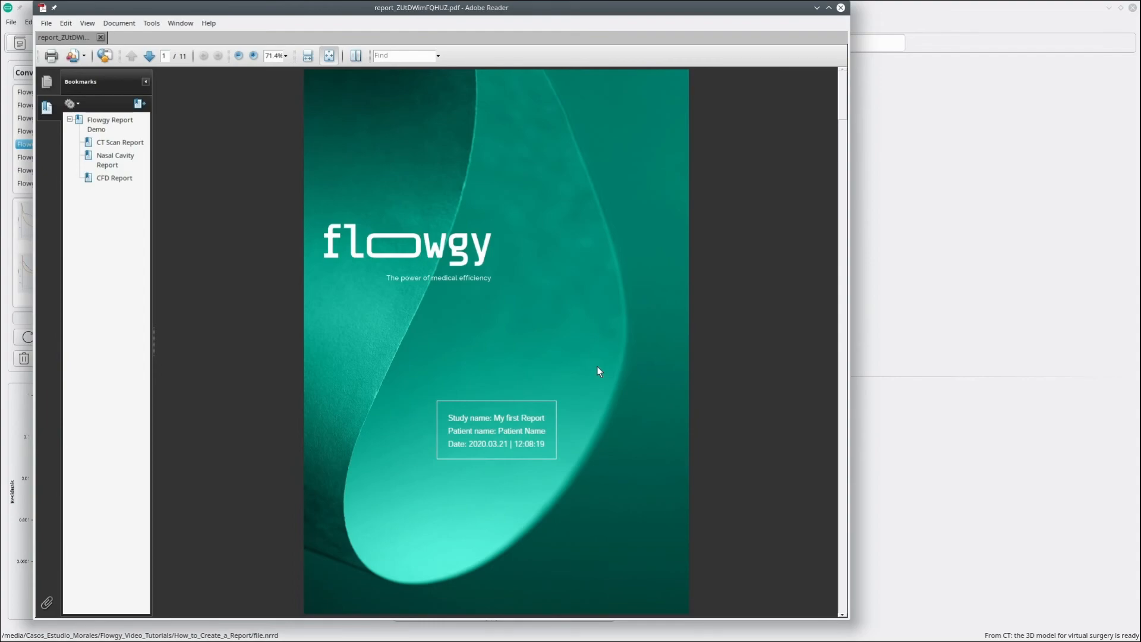
scroll(597, 371, down, 1)
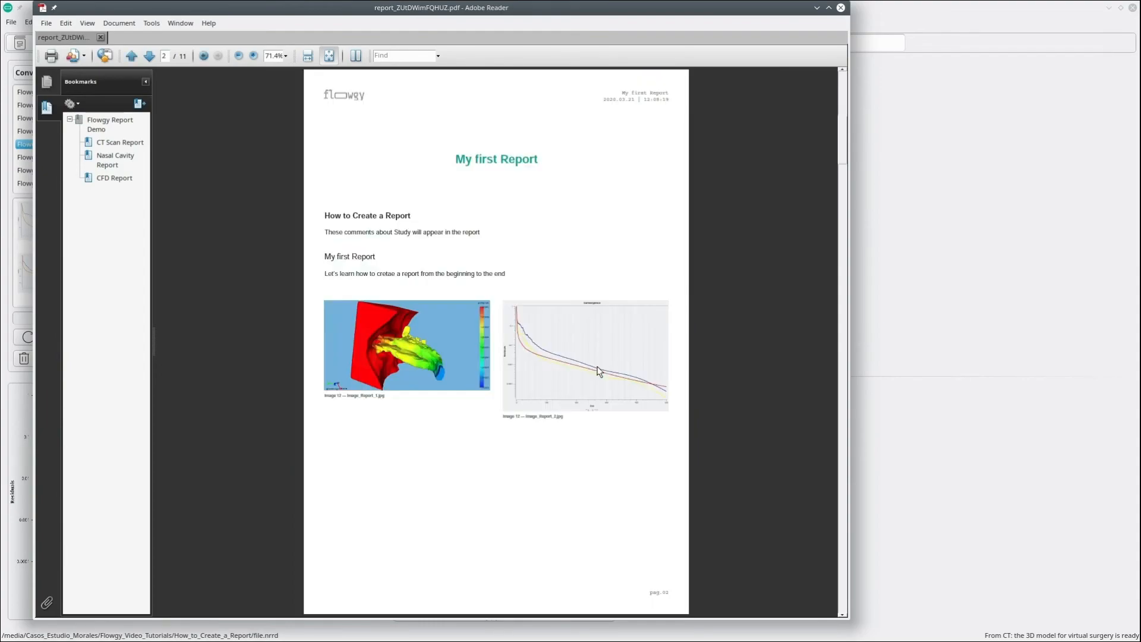
scroll(599, 371, down, 1)
scroll(599, 371, down, 4)
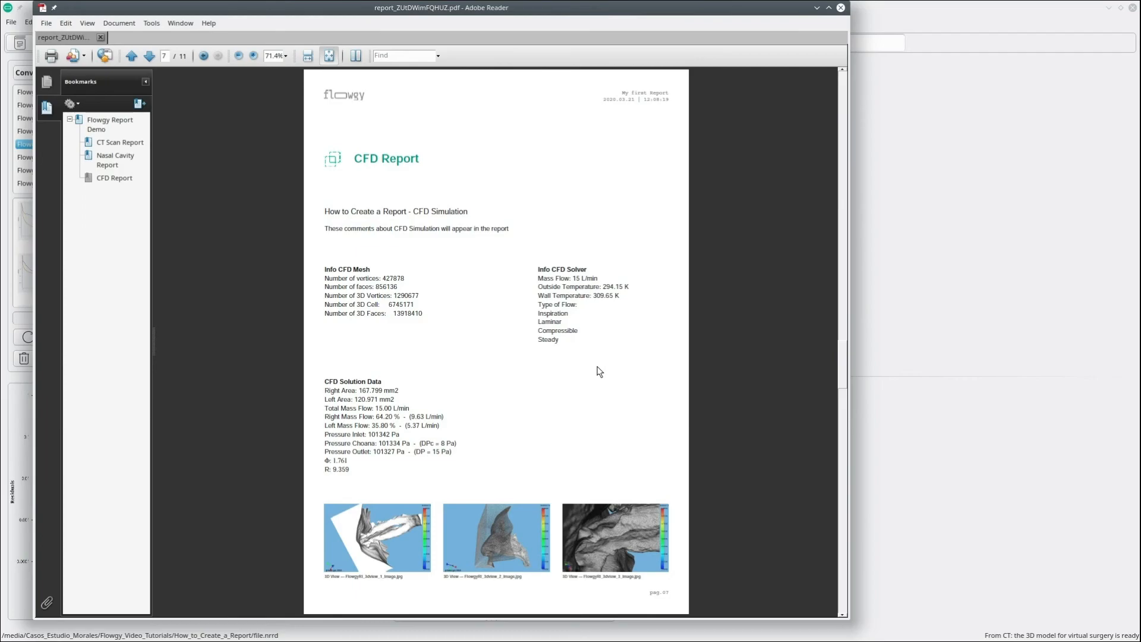
scroll(599, 371, down, 1)
scroll(598, 366, up, 3)
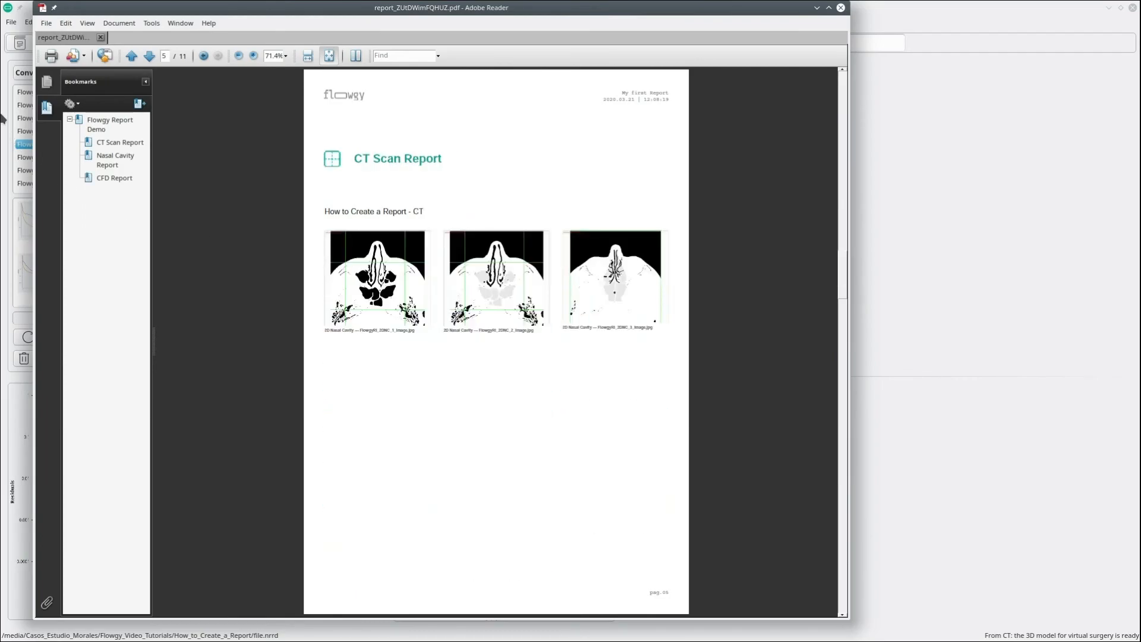
Save a copy of the PDF report as MyFirstyReport.pdf in the Descargas folder, replacing the existing file
click(46, 23)
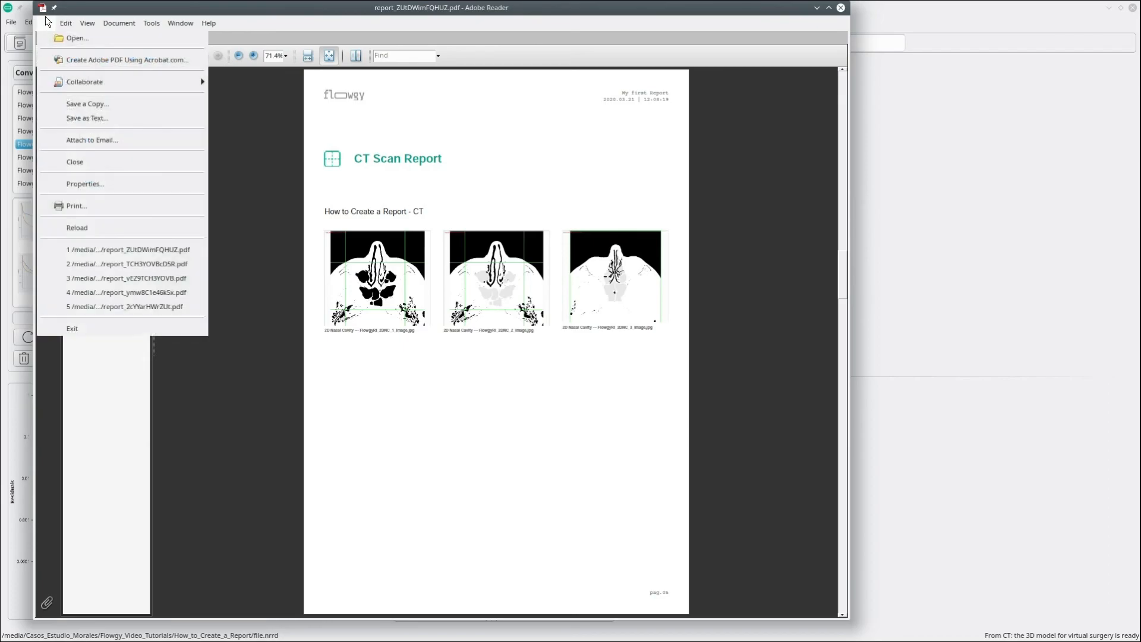
click(86, 104)
click(563, 349)
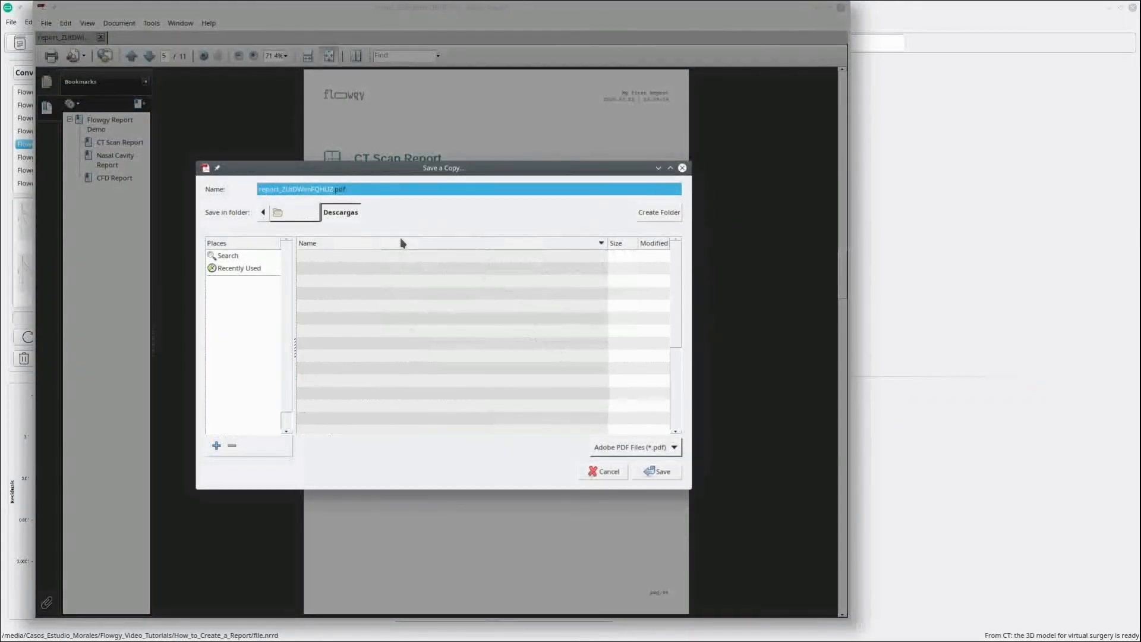
text(My)
key(Down)
key(Return)
key(Delete)
key(Delete)
key(Delete)
key(Delete)
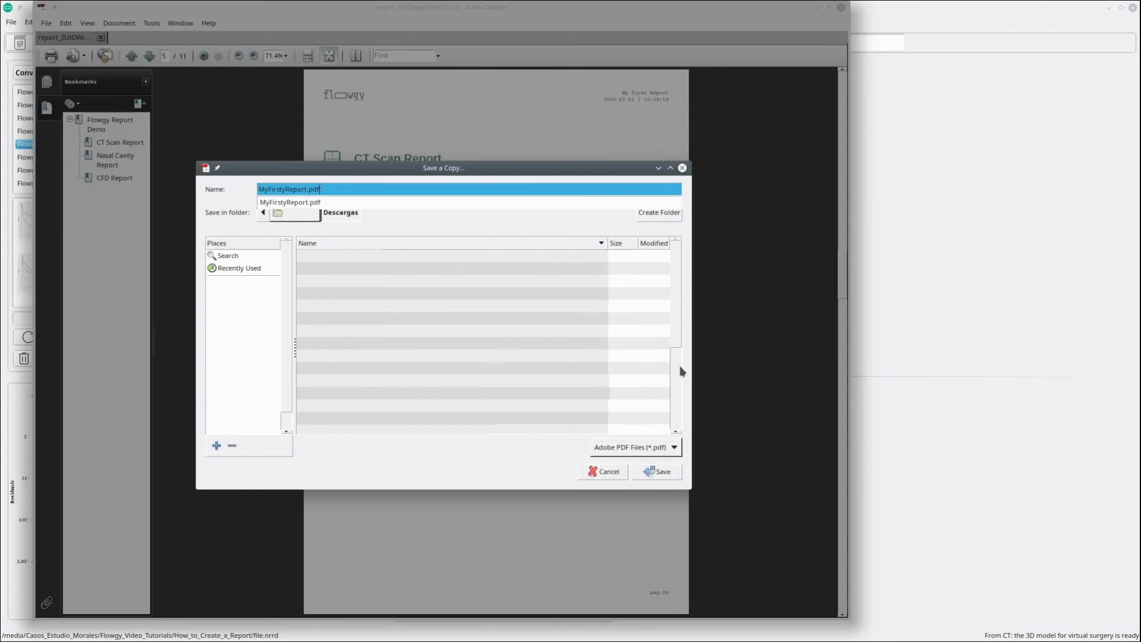
click(654, 471)
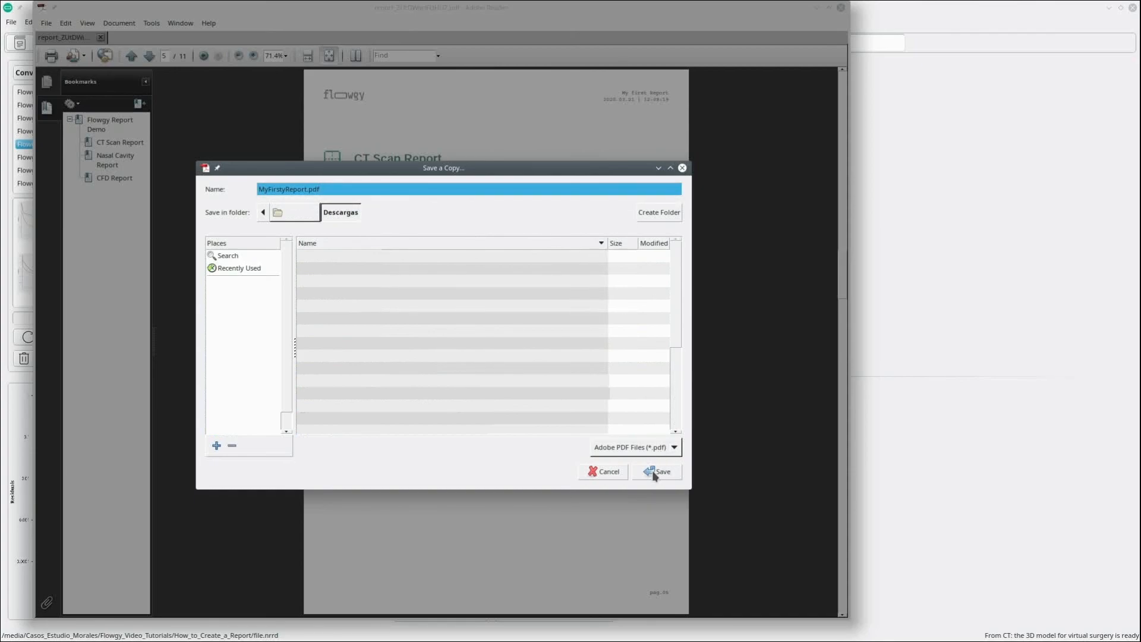
click(652, 471)
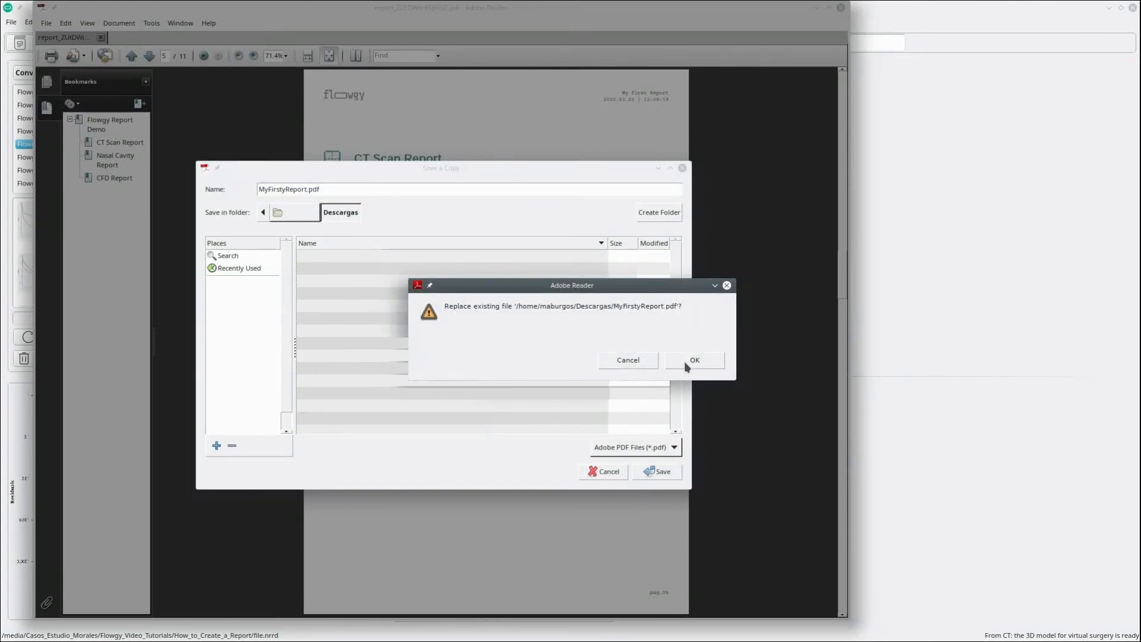
click(684, 361)
Go back to the report's cover, close the PDF reader, and open the study overview in Flowgy
scroll(578, 347, up, 5)
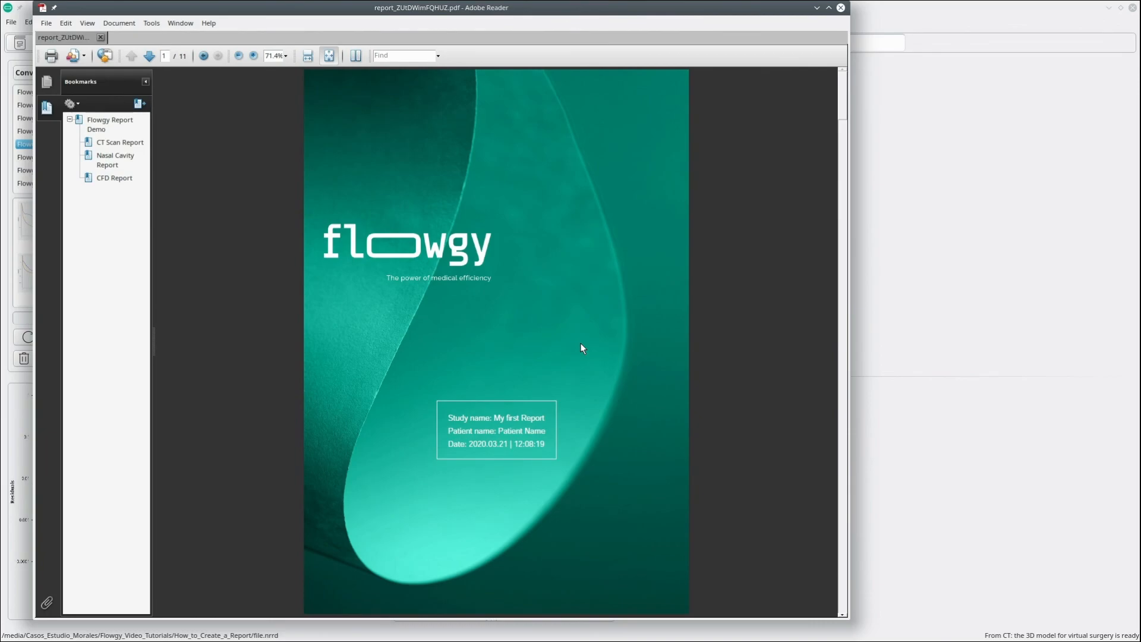
click(841, 7)
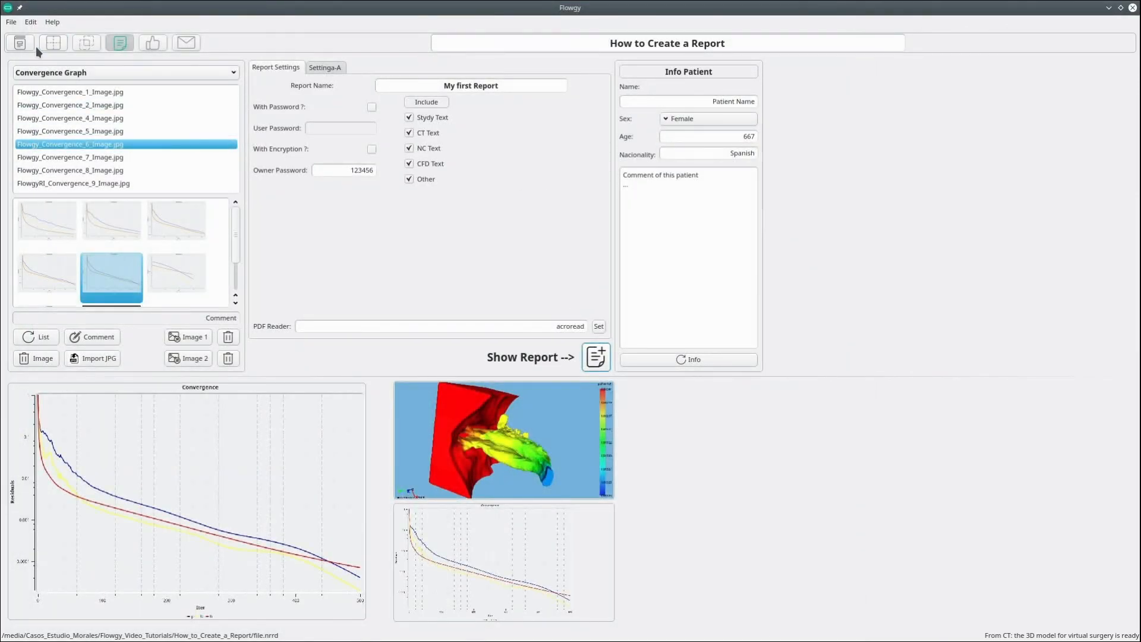
click(25, 45)
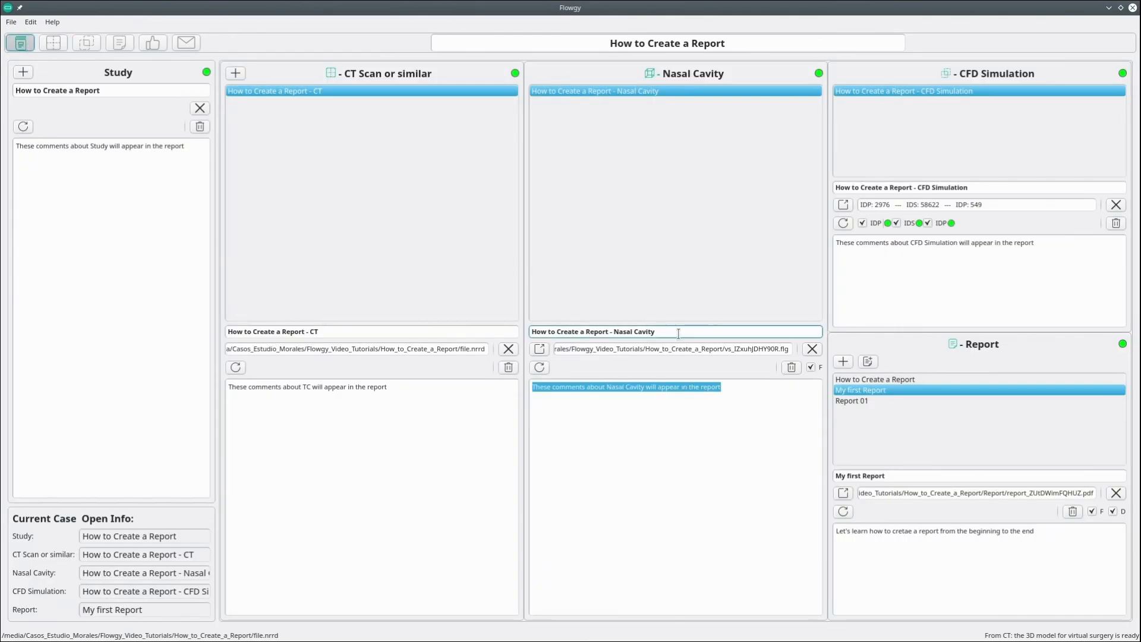